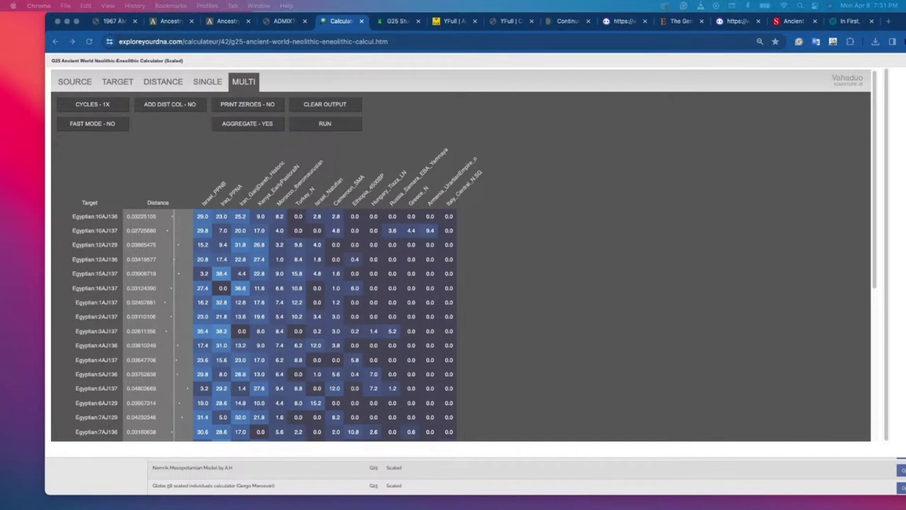
Replace the Egyptian target samples with the Lebanese_Christian, Lebanese_Druze and Lebanese_Muslim coordinates.
{"action": "left_click", "coordinate": [108, 83]}
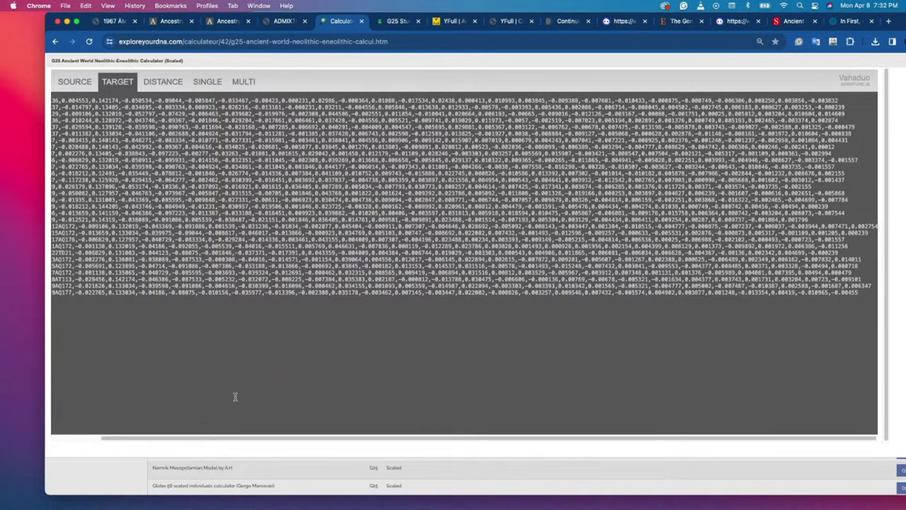
{"action": "left_click_drag", "start_coordinate": [189, 439], "coordinate": [88, 423]}
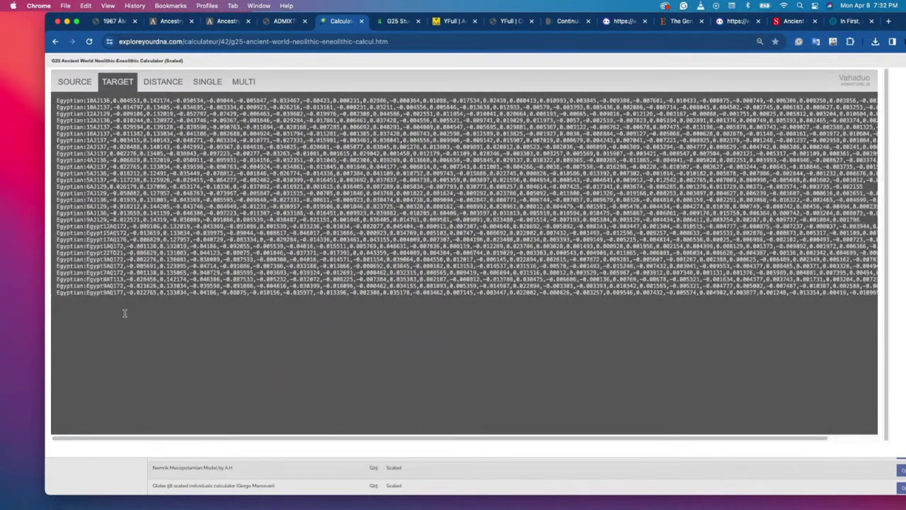
{"action": "left_click_drag", "start_coordinate": [125, 313], "coordinate": [179, 83]}
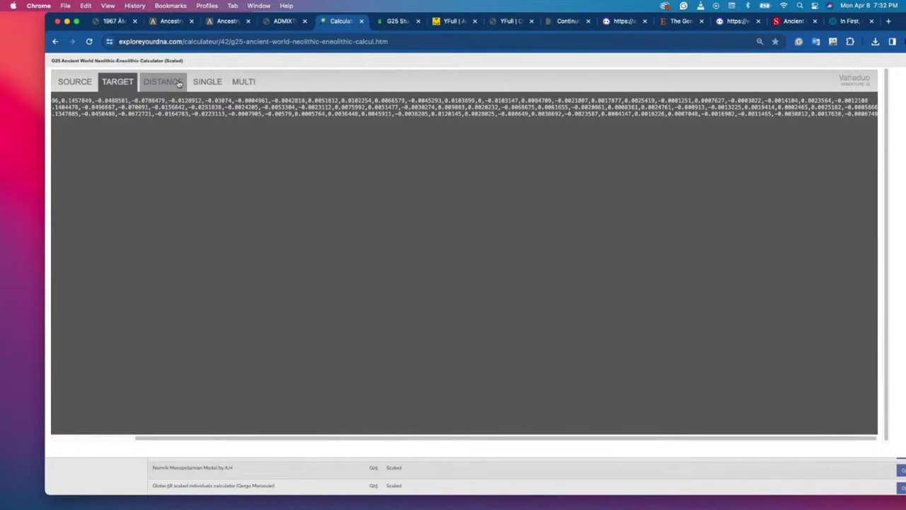
Calculate the distances for all three Lebanese targets in single mode and look through the results.
{"action": "left_click", "coordinate": [178, 84]}
{"action": "left_click", "coordinate": [710, 111]}
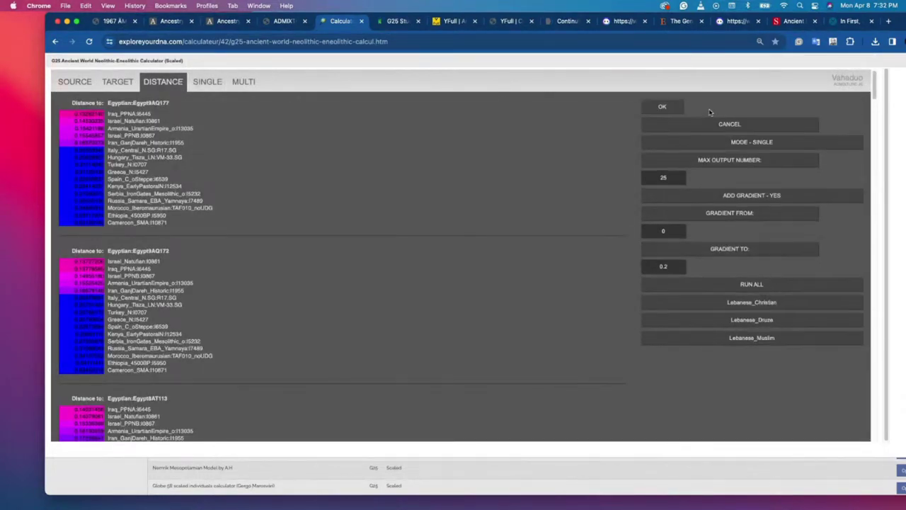
{"action": "left_click", "coordinate": [751, 284]}
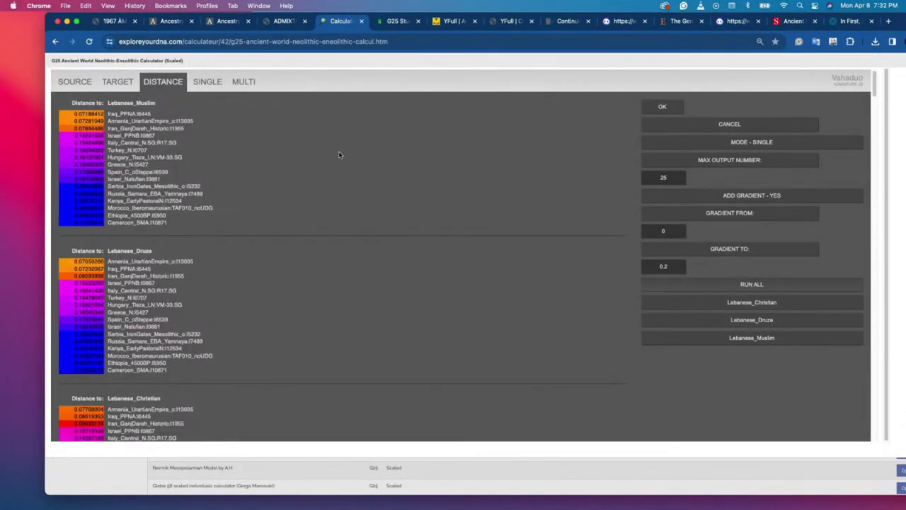
{"action": "scroll", "coordinate": [93, 129], "scroll_direction": "down", "scroll_amount": 3}
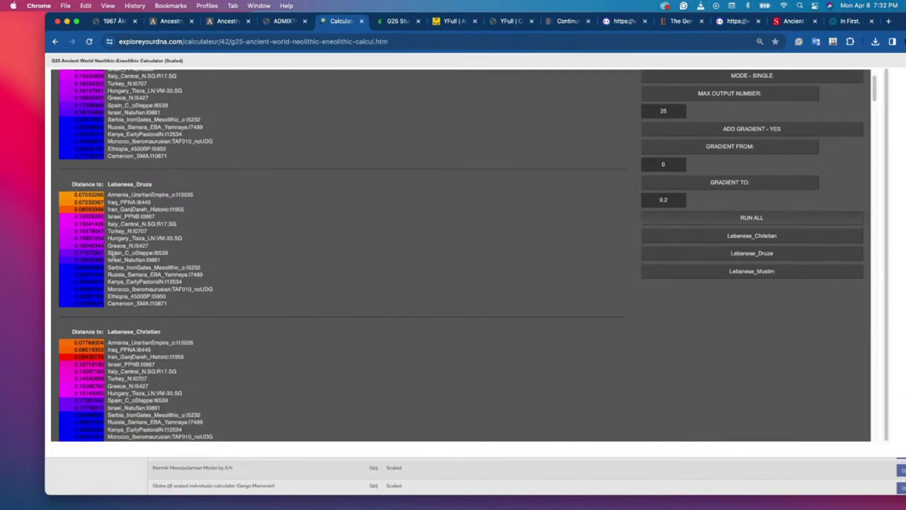
{"action": "scroll", "coordinate": [205, 170], "scroll_direction": "up", "scroll_amount": 3}
Run the multi-target admixture model for the Lebanese groups and sort its source columns by the Average row.
{"action": "left_click", "coordinate": [241, 73]}
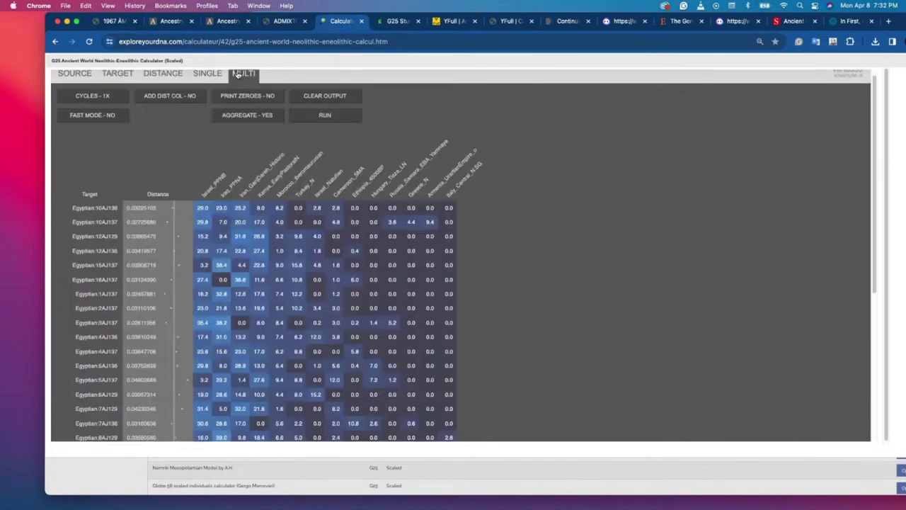
{"action": "left_click", "coordinate": [306, 116]}
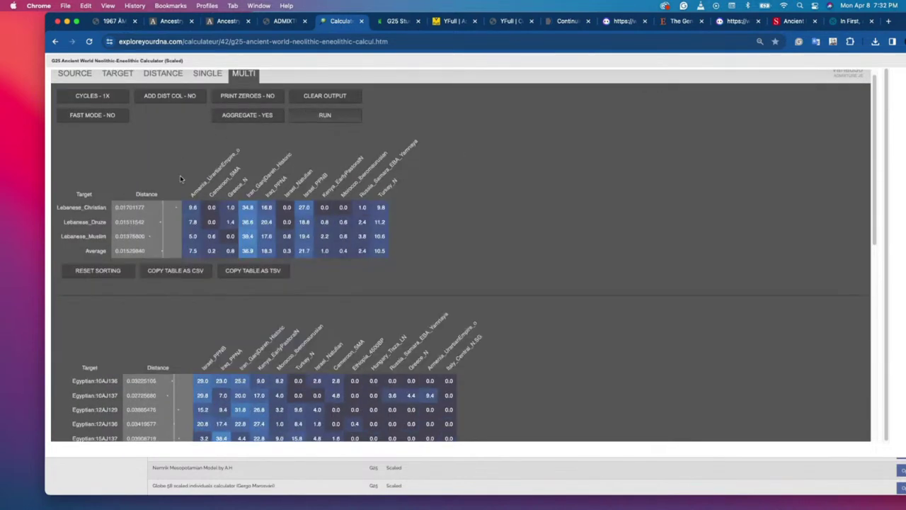
{"action": "left_click", "coordinate": [93, 252]}
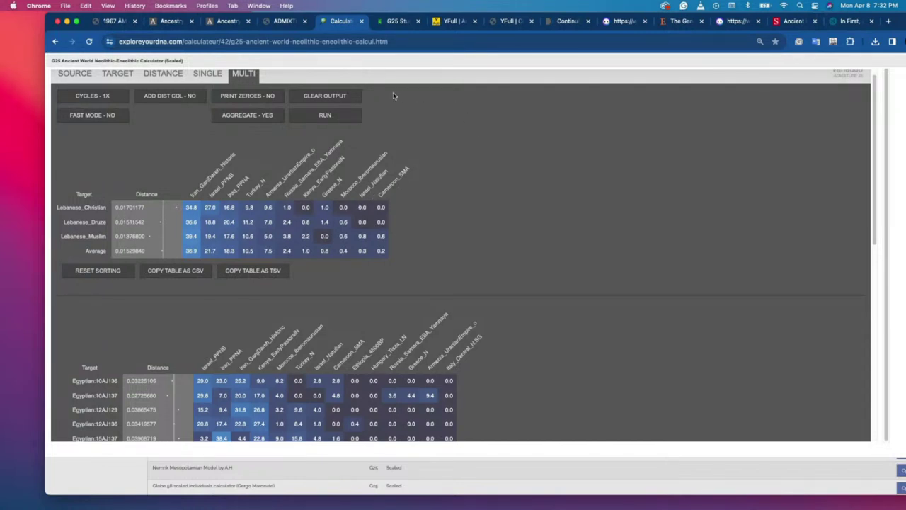
Enlarge the page to 125% and examine the Lebanese admixture table.
{"action": "key", "text": "super+equal"}
{"action": "key", "text": "super+equal"}
{"action": "key", "text": "super+equal"}
{"action": "key", "text": "super+equal"}
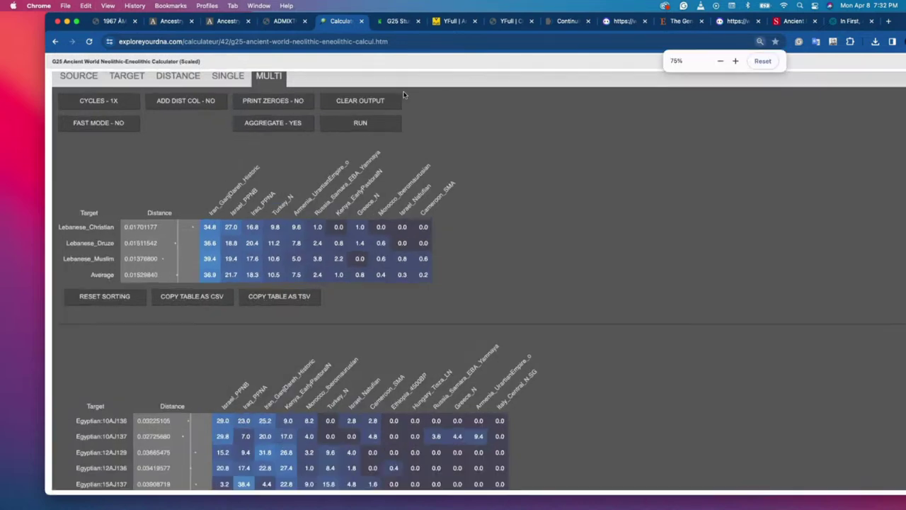
{"action": "key", "text": "super+equal"}
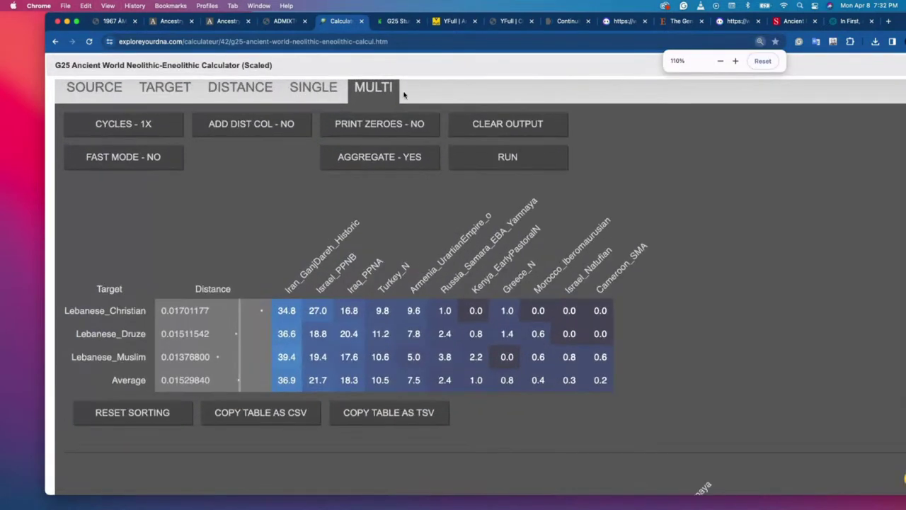
{"action": "key", "text": "super+equal"}
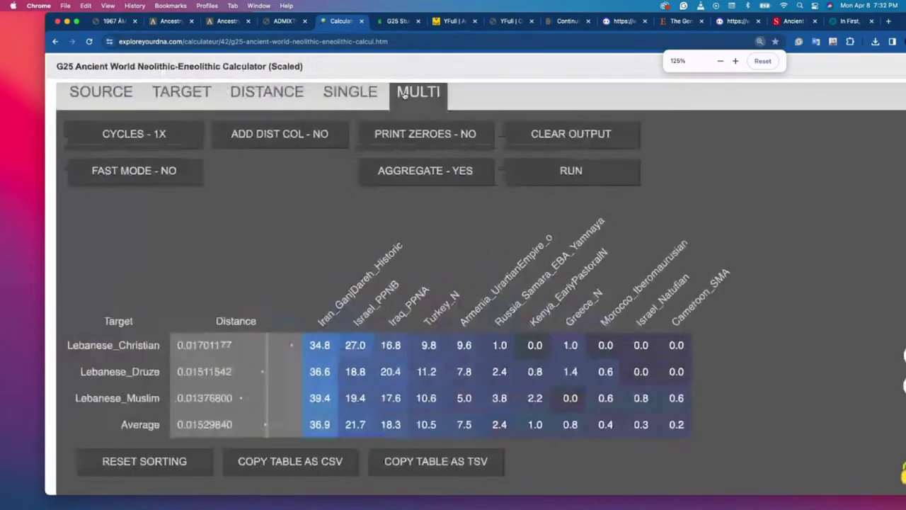
{"action": "scroll", "coordinate": [541, 213], "scroll_direction": "down", "scroll_amount": 1}
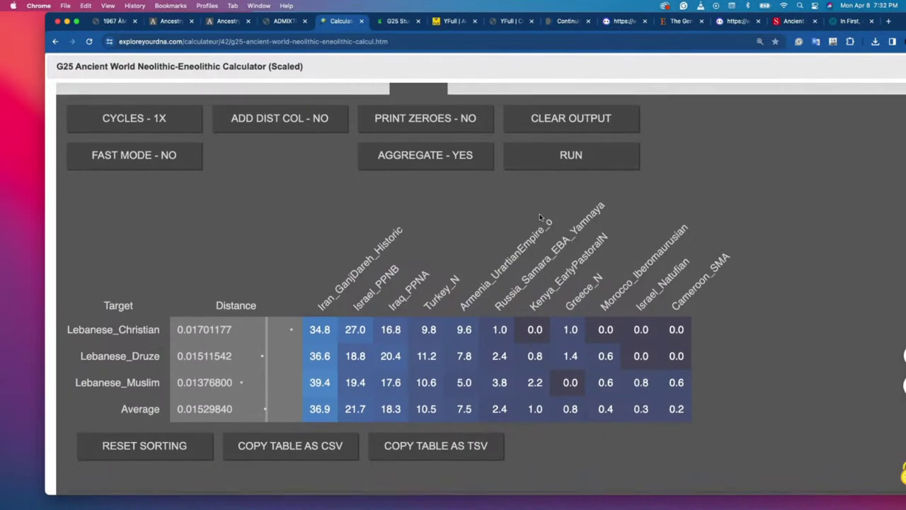
{"action": "scroll", "coordinate": [541, 216], "scroll_direction": "down", "scroll_amount": 3}
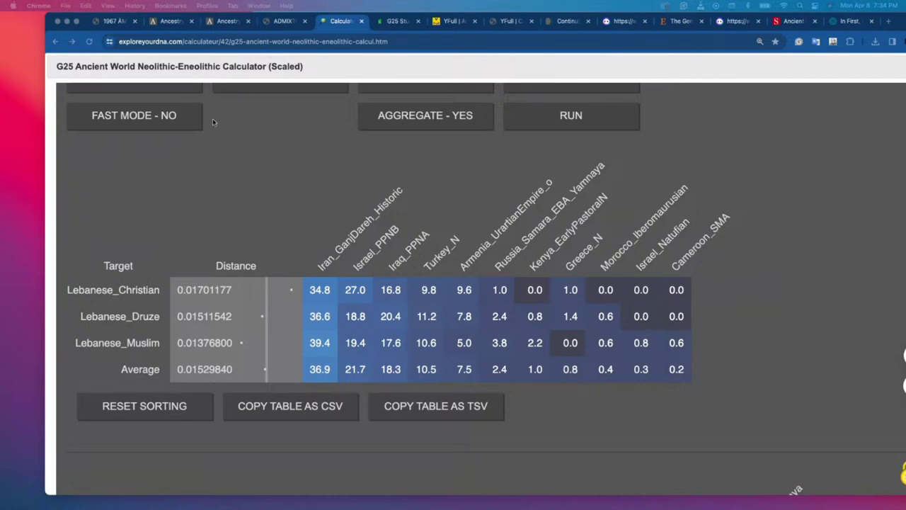
Replace all the Lebanese target coordinates with the copied Israel_MLBA samples.
{"action": "scroll", "coordinate": [173, 108], "scroll_direction": "up", "scroll_amount": 2}
{"action": "left_click", "coordinate": [174, 109]}
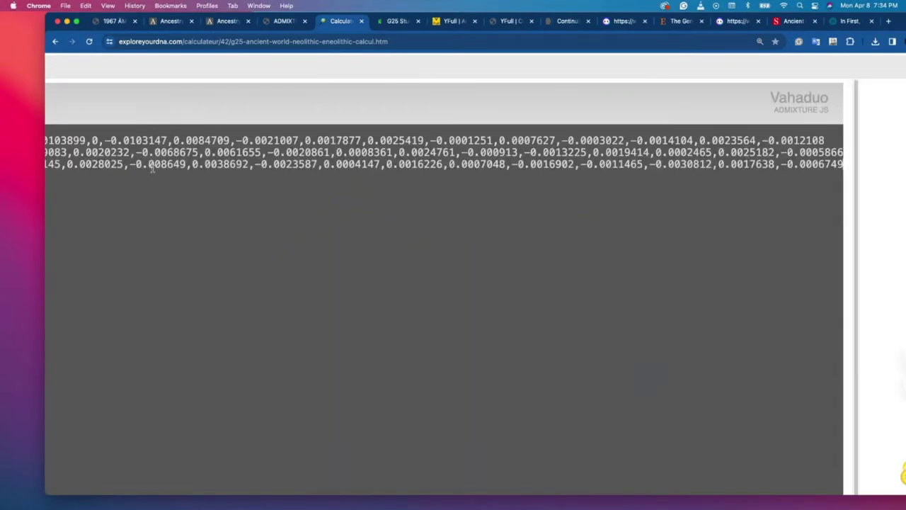
{"action": "left_click", "coordinate": [86, 5]}
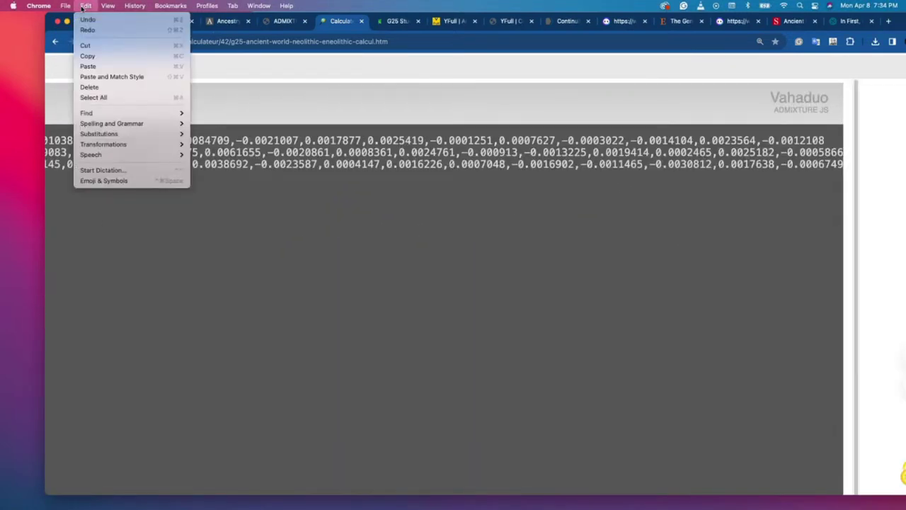
{"action": "left_click", "coordinate": [126, 97]}
{"action": "key", "text": "super+v"}
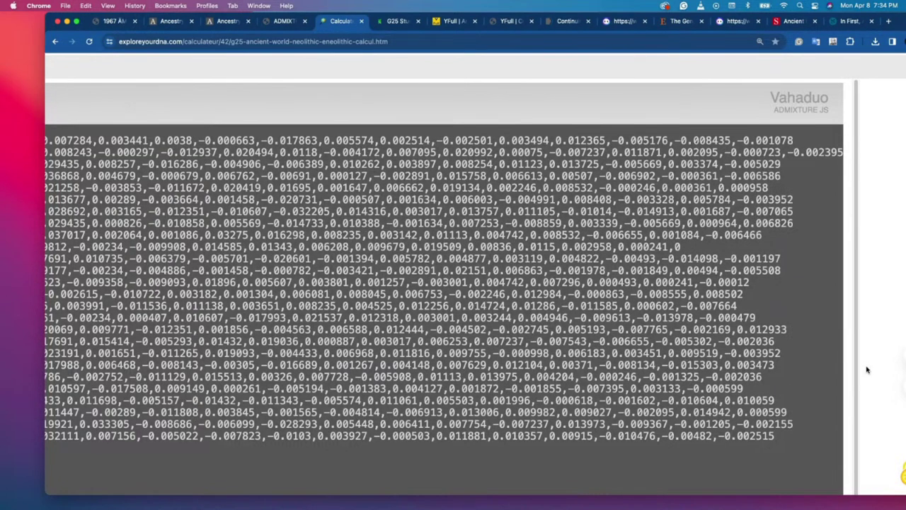
Delete the Israel_MLBA_oCaucasus:I10100 row from the target list.
{"action": "scroll", "coordinate": [868, 369], "scroll_direction": "down", "scroll_amount": 5}
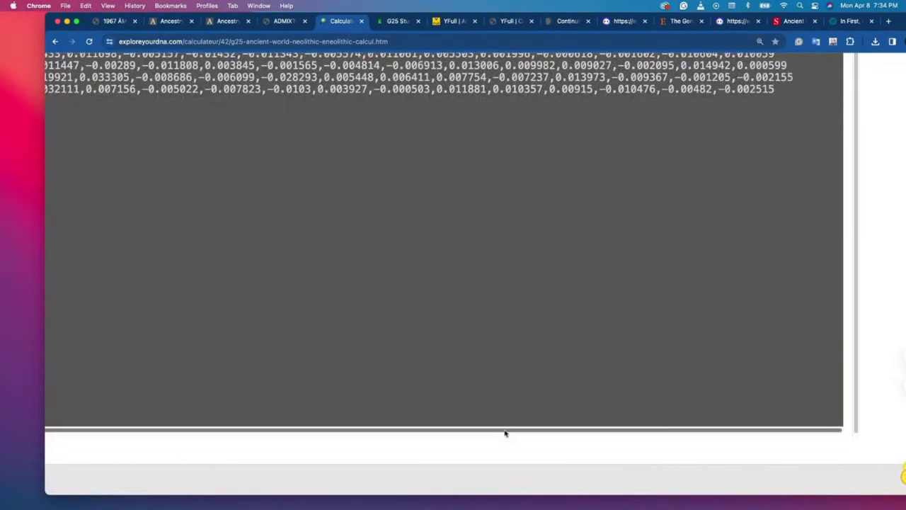
{"action": "left_click_drag", "start_coordinate": [506, 432], "coordinate": [203, 352]}
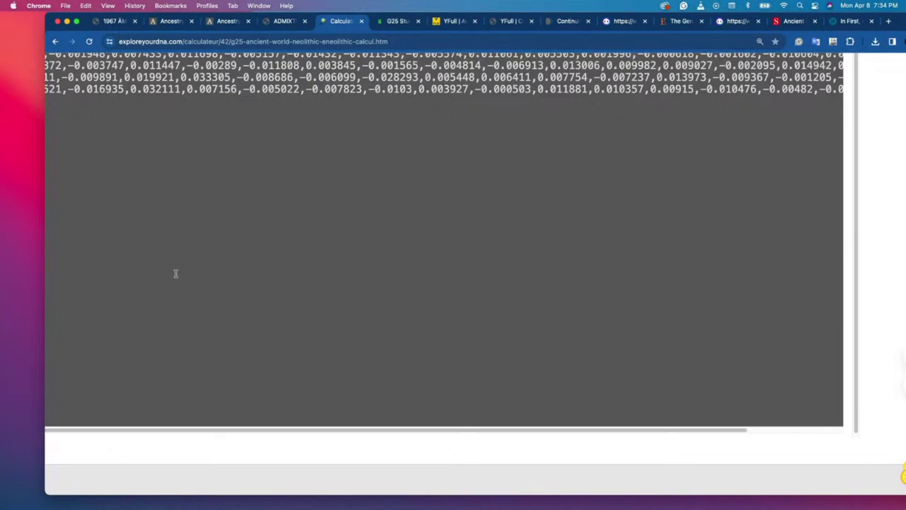
{"action": "scroll", "coordinate": [175, 274], "scroll_direction": "up", "scroll_amount": 5}
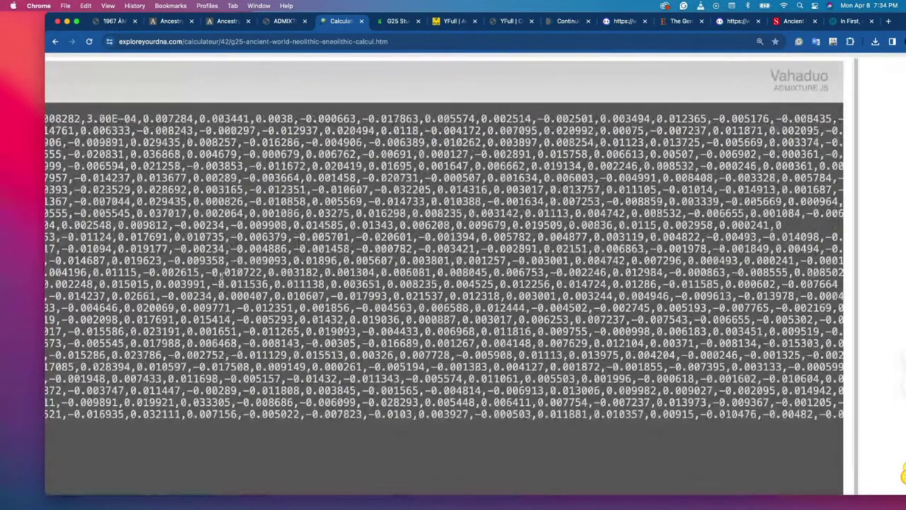
{"action": "key", "text": "super+minus"}
{"action": "key", "text": "super+minus"}
{"action": "key", "text": "super+minus"}
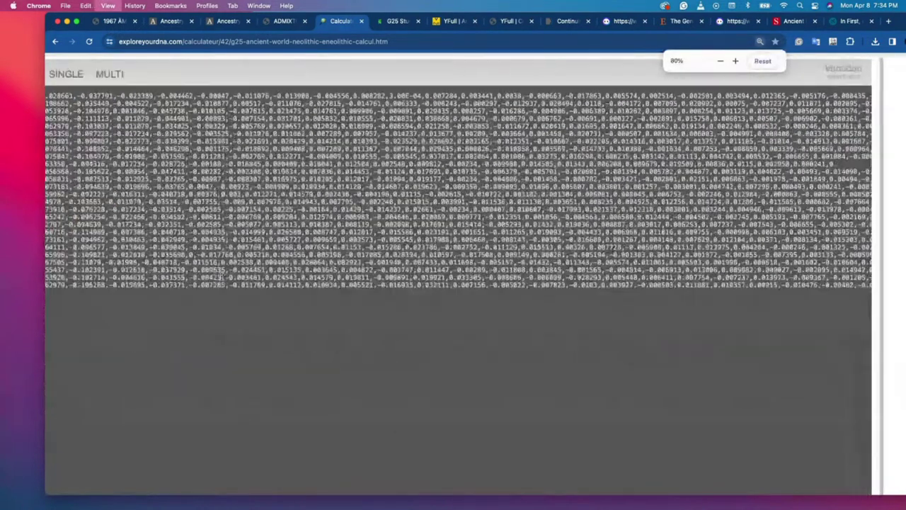
{"action": "key", "text": "super+minus"}
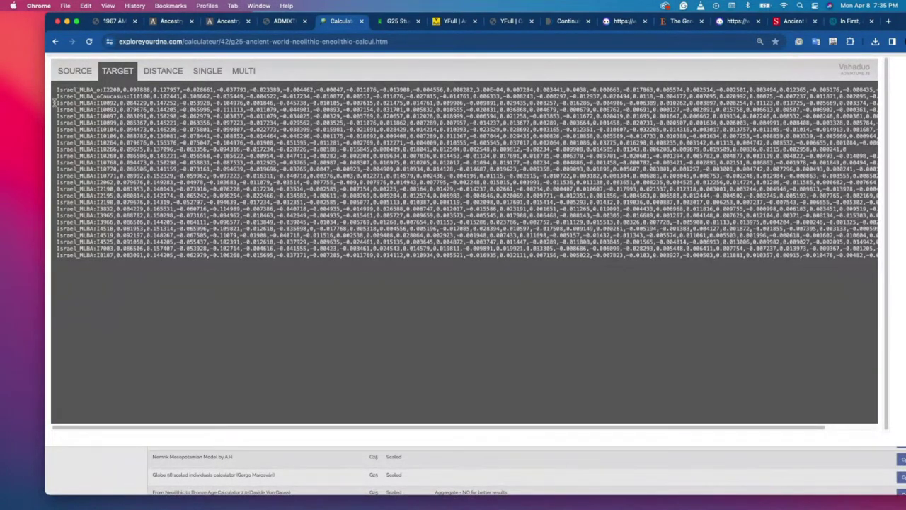
{"action": "left_click_drag", "start_coordinate": [53, 102], "coordinate": [53, 96]}
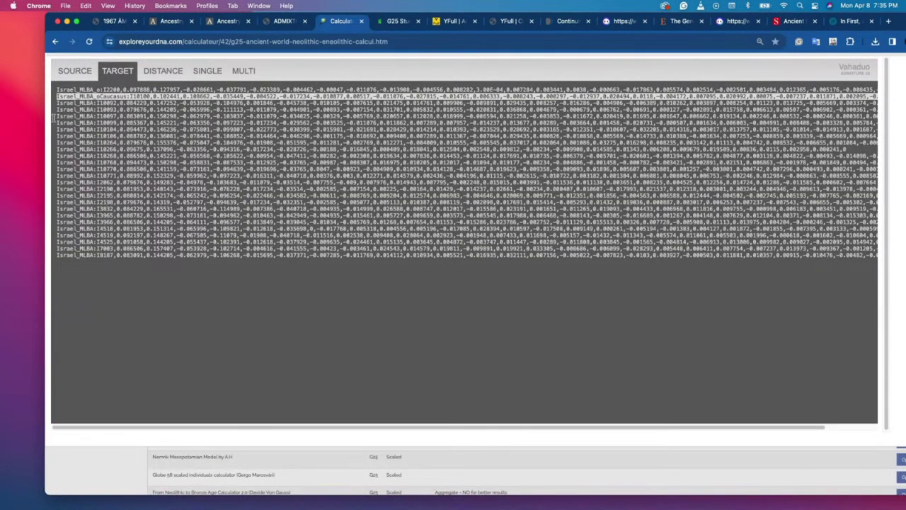
{"action": "key", "text": "BackSpace"}
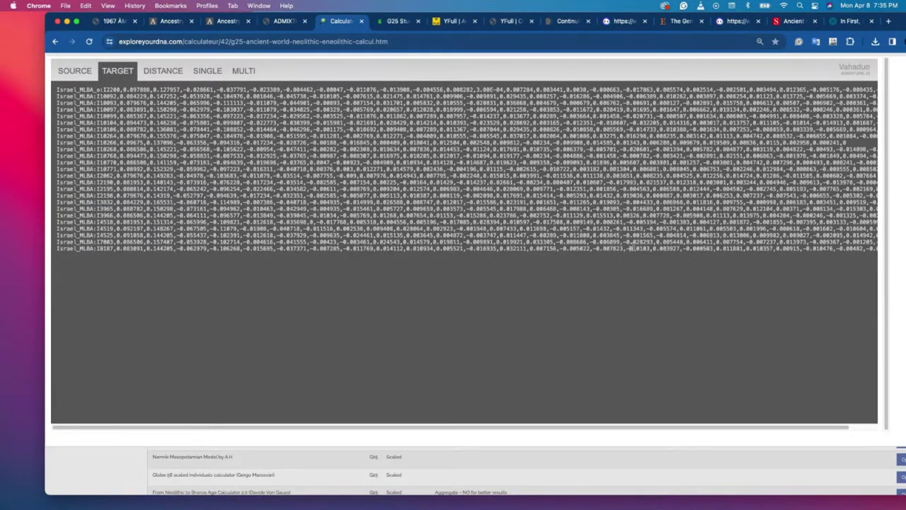
Append the copied Lebanon_MBA.SG samples after the last Israel_MLBA row in the target list.
{"action": "left_click_drag", "start_coordinate": [631, 247], "coordinate": [859, 252]}
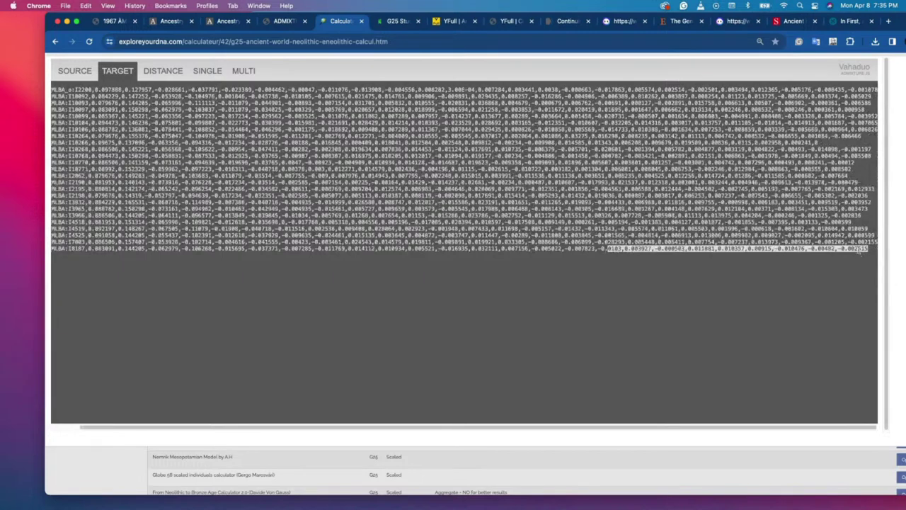
{"action": "left_click", "coordinate": [864, 250]}
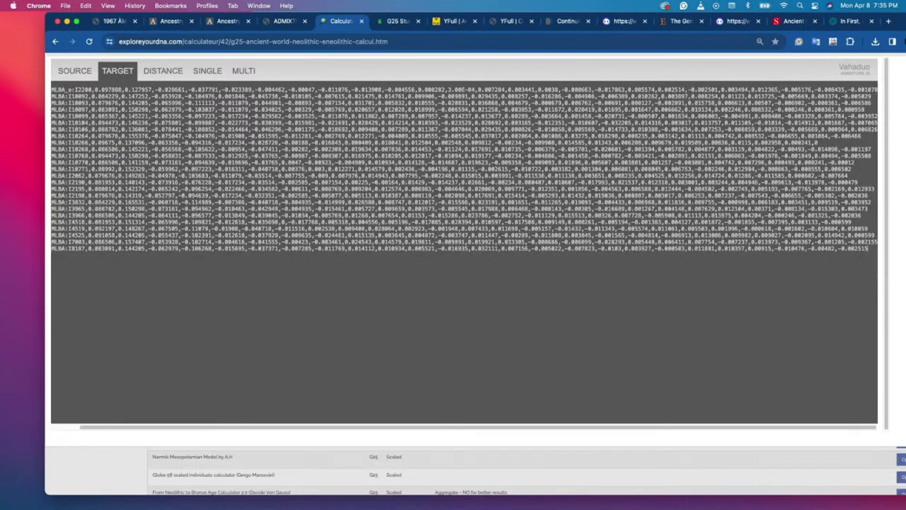
{"action": "key", "text": "super+v"}
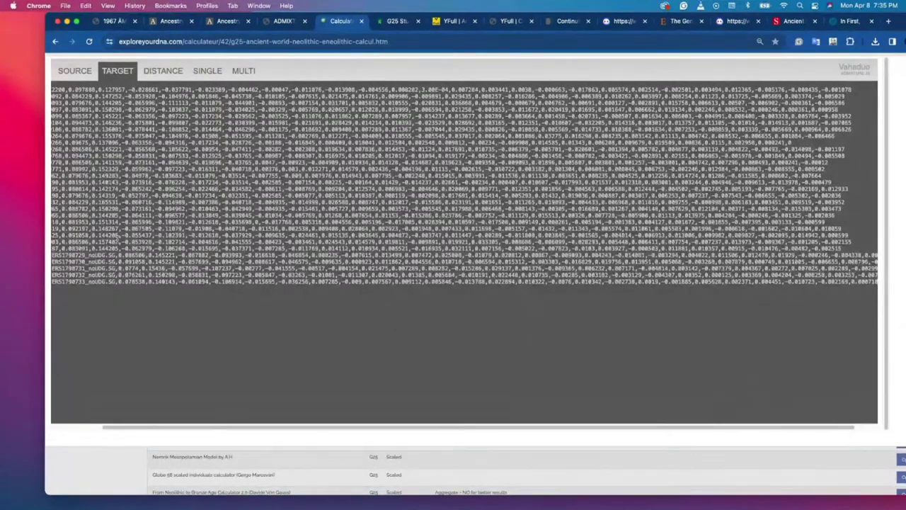
{"action": "left_click_drag", "start_coordinate": [130, 264], "coordinate": [77, 276]}
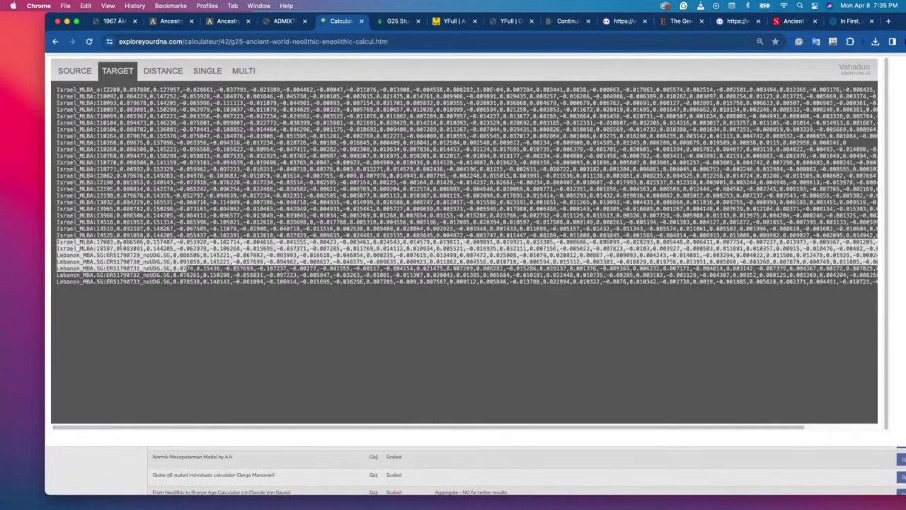
{"action": "left_click", "coordinate": [78, 276]}
Clear the old distance output and calculate distances for all Israel_MLBA and Lebanon_MBA.SG targets.
{"action": "left_click", "coordinate": [172, 75]}
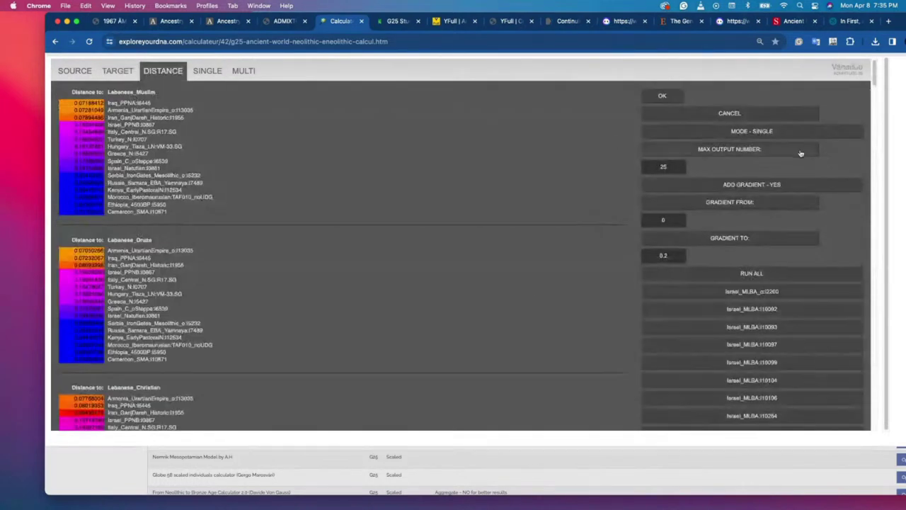
{"action": "left_click", "coordinate": [661, 96]}
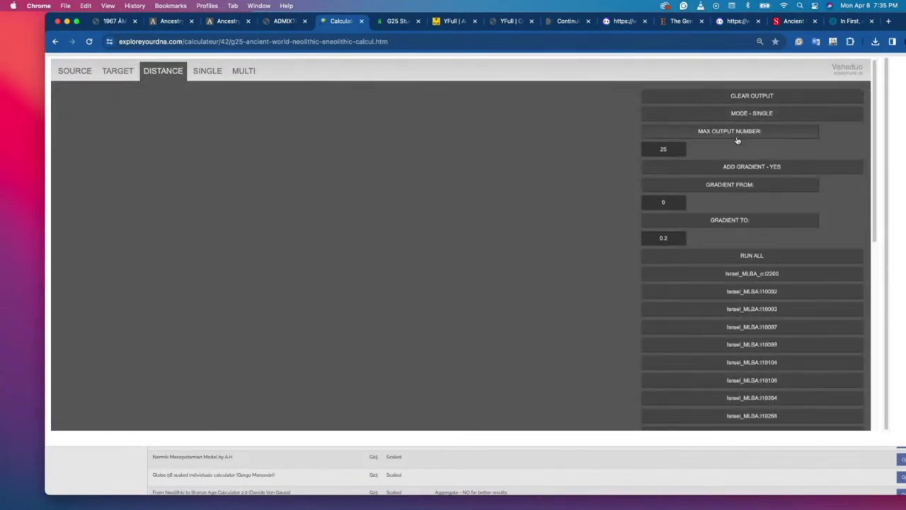
{"action": "left_click", "coordinate": [756, 256]}
Examine the distance lists of the Bronze Age samples, enlarging the page around Israel_MLBA:I10099.
{"action": "scroll", "coordinate": [133, 139], "scroll_direction": "down", "scroll_amount": 10}
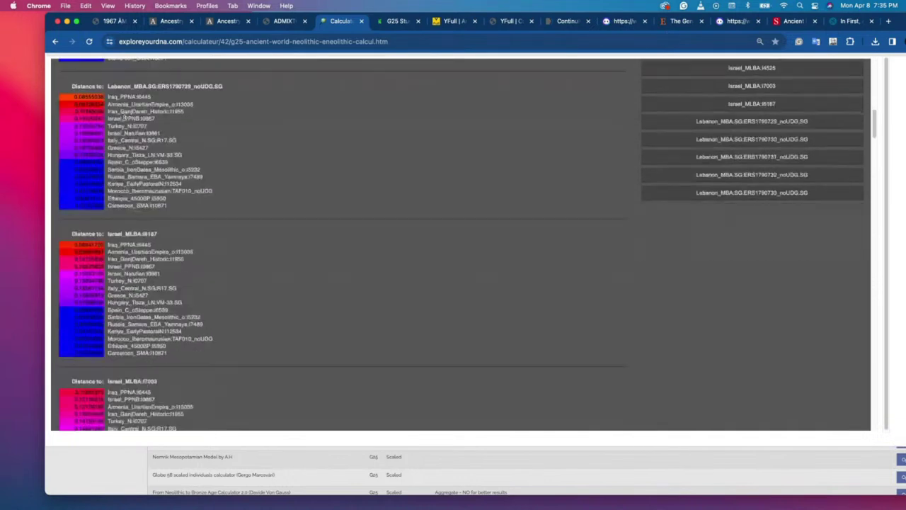
{"action": "scroll", "coordinate": [134, 138], "scroll_direction": "down", "scroll_amount": 15}
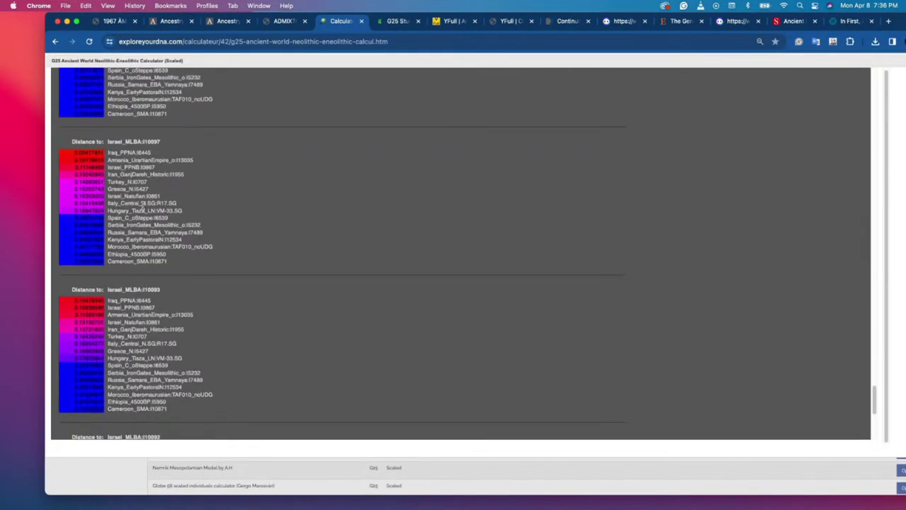
{"action": "scroll", "coordinate": [141, 205], "scroll_direction": "up", "scroll_amount": 3}
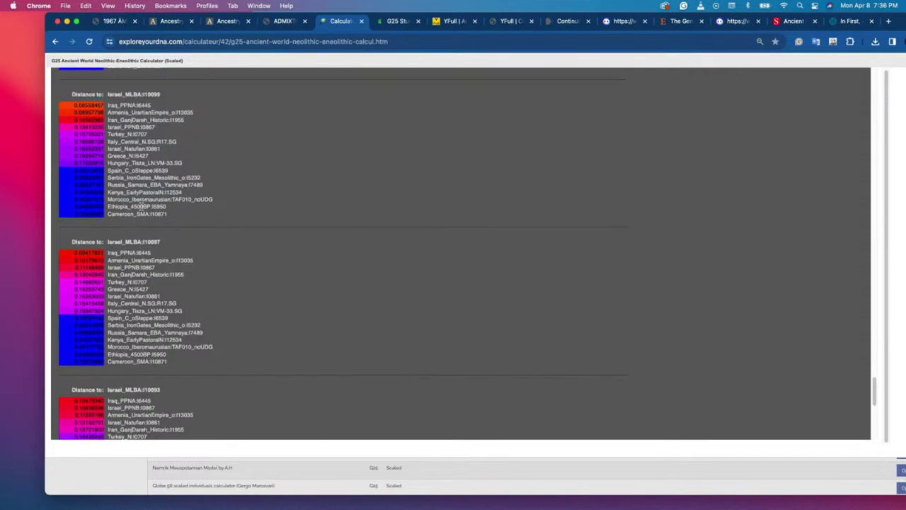
{"action": "scroll", "coordinate": [141, 206], "scroll_direction": "up", "scroll_amount": 5}
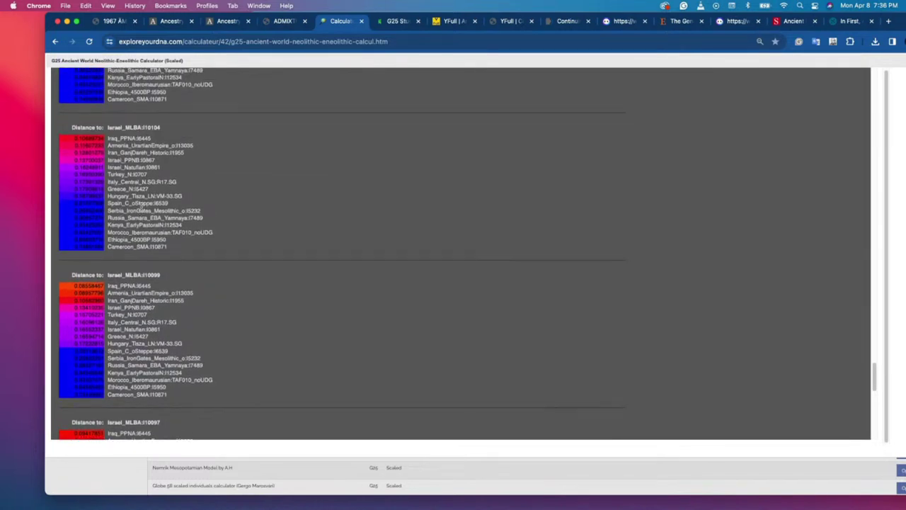
{"action": "scroll", "coordinate": [141, 205], "scroll_direction": "up", "scroll_amount": 2}
{"action": "key", "text": "super+equal"}
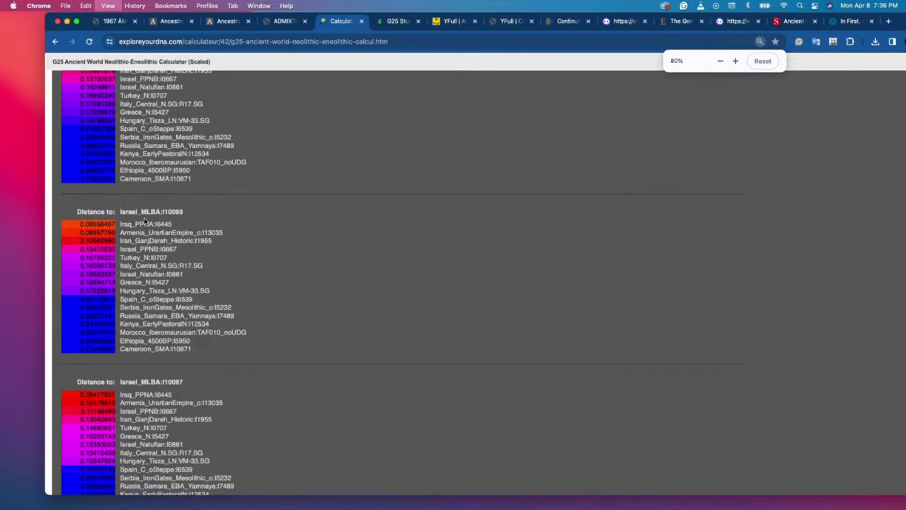
Examine the distance lists of the Israel_MLBA samples from I10099 back through I2062, comparing their closest source populations.
{"action": "key", "text": "super+equal"}
{"action": "key", "text": "super+equal"}
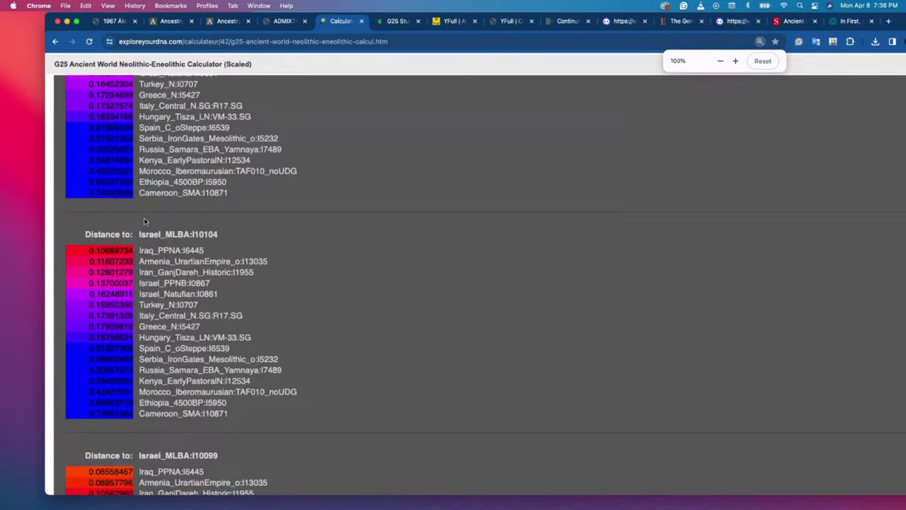
{"action": "key", "text": "super+equal"}
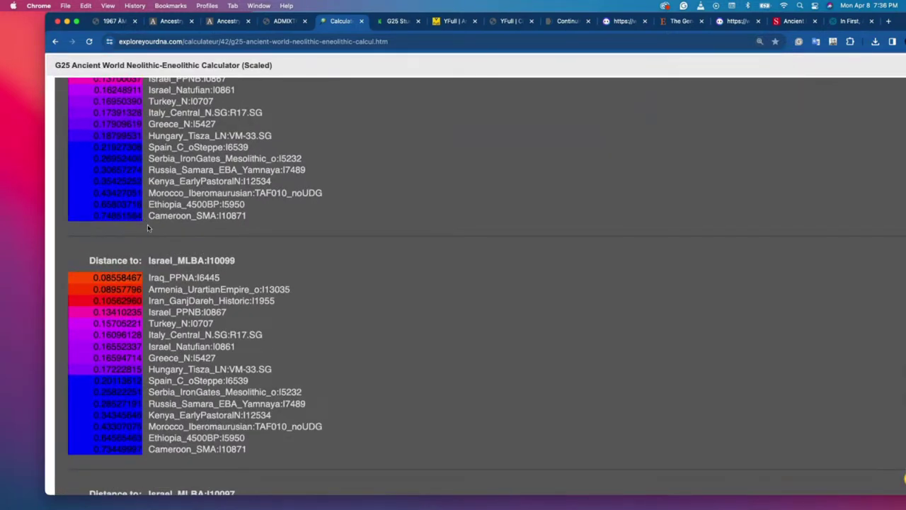
{"action": "scroll", "coordinate": [146, 228], "scroll_direction": "up", "scroll_amount": 3}
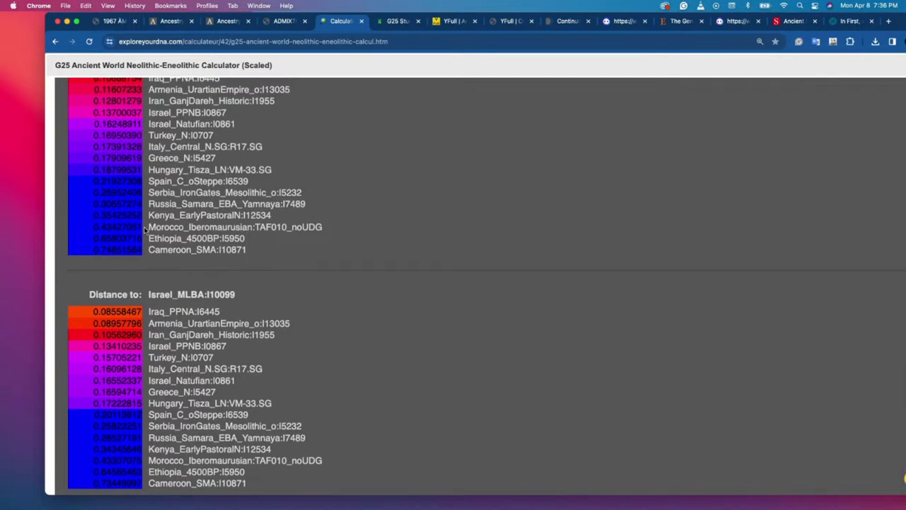
{"action": "scroll", "coordinate": [144, 231], "scroll_direction": "up", "scroll_amount": 1}
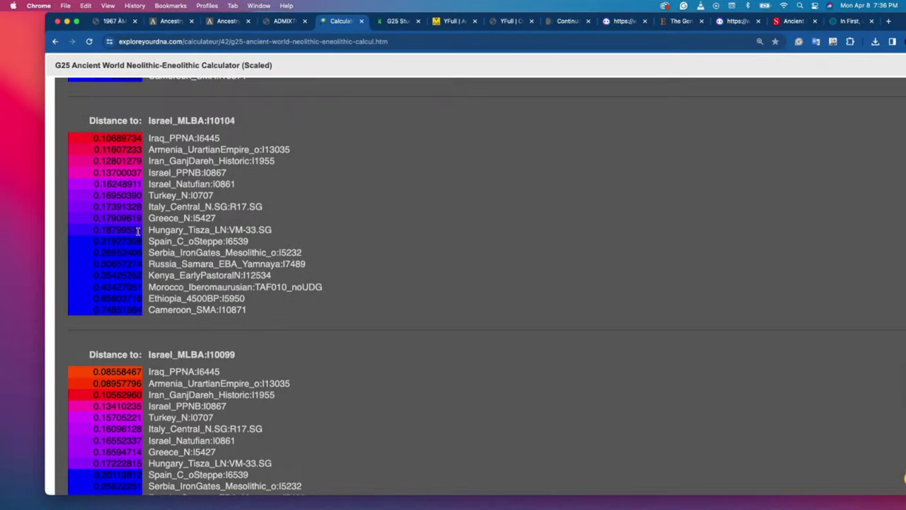
{"action": "scroll", "coordinate": [136, 232], "scroll_direction": "up", "scroll_amount": 1}
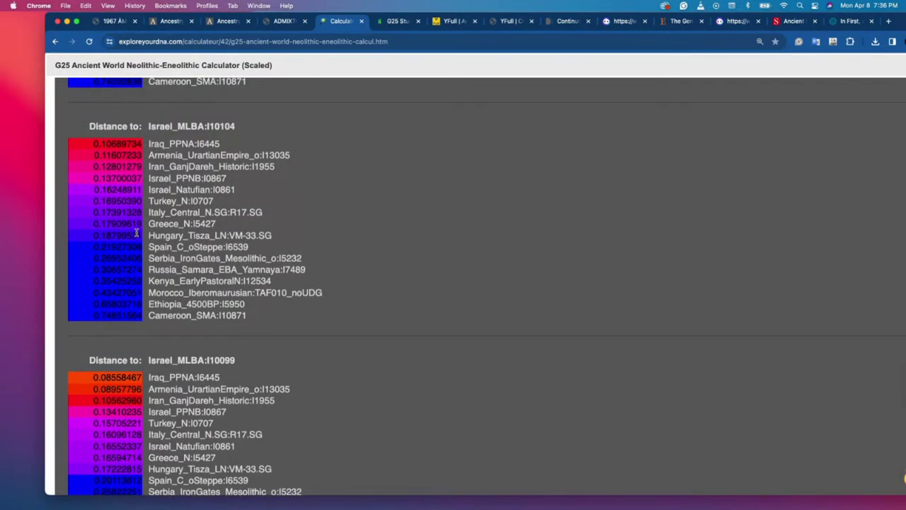
{"action": "scroll", "coordinate": [136, 233], "scroll_direction": "up", "scroll_amount": 10}
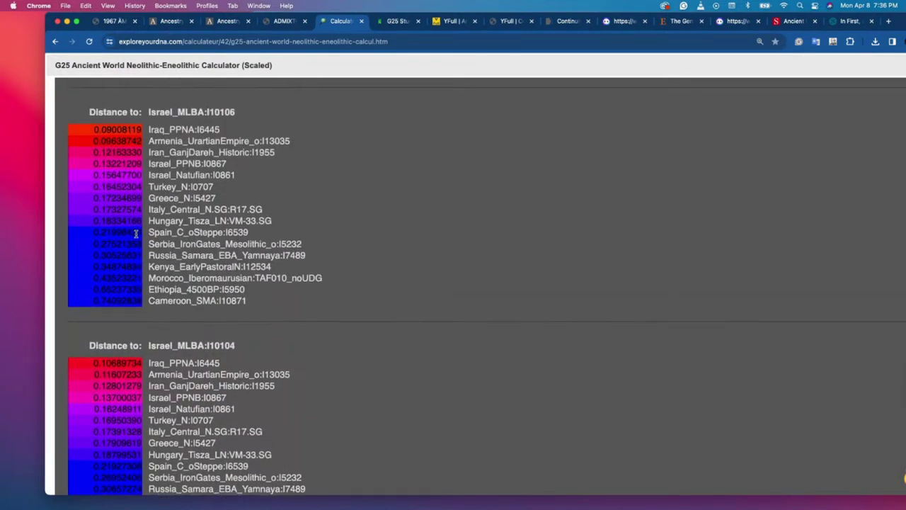
{"action": "scroll", "coordinate": [137, 232], "scroll_direction": "up", "scroll_amount": 6}
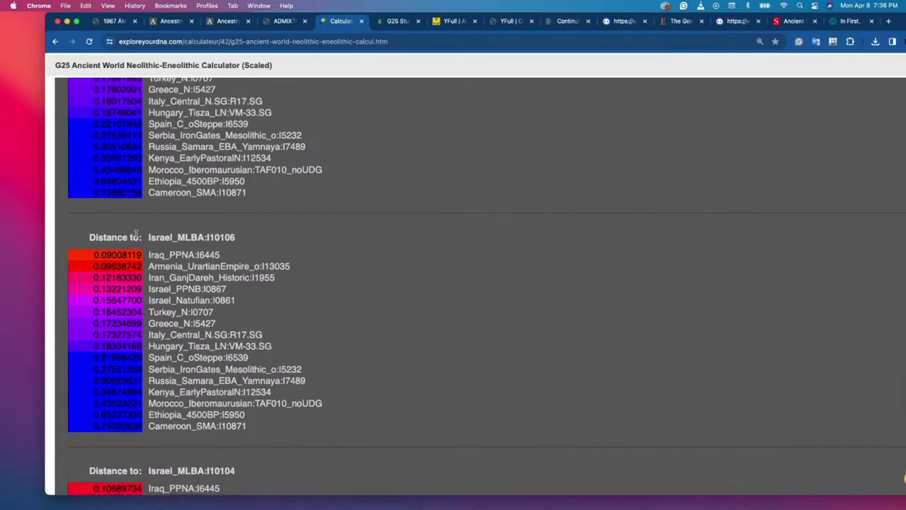
{"action": "scroll", "coordinate": [137, 234], "scroll_direction": "up", "scroll_amount": 8}
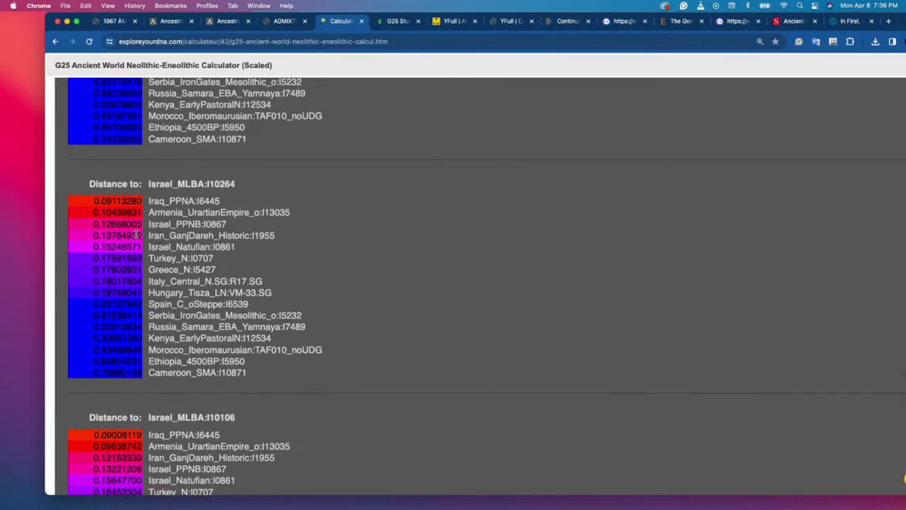
{"action": "scroll", "coordinate": [136, 234], "scroll_direction": "up", "scroll_amount": 9}
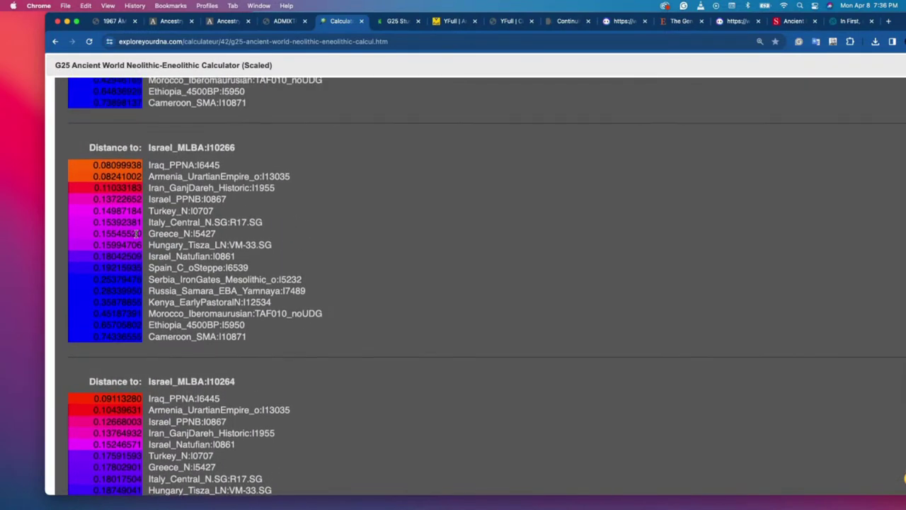
{"action": "scroll", "coordinate": [137, 234], "scroll_direction": "up", "scroll_amount": 12}
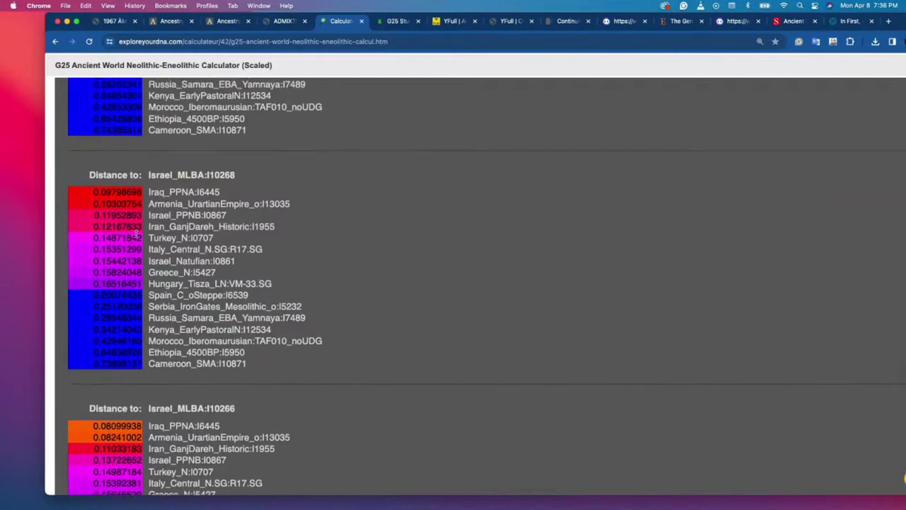
{"action": "scroll", "coordinate": [137, 237], "scroll_direction": "up", "scroll_amount": 15}
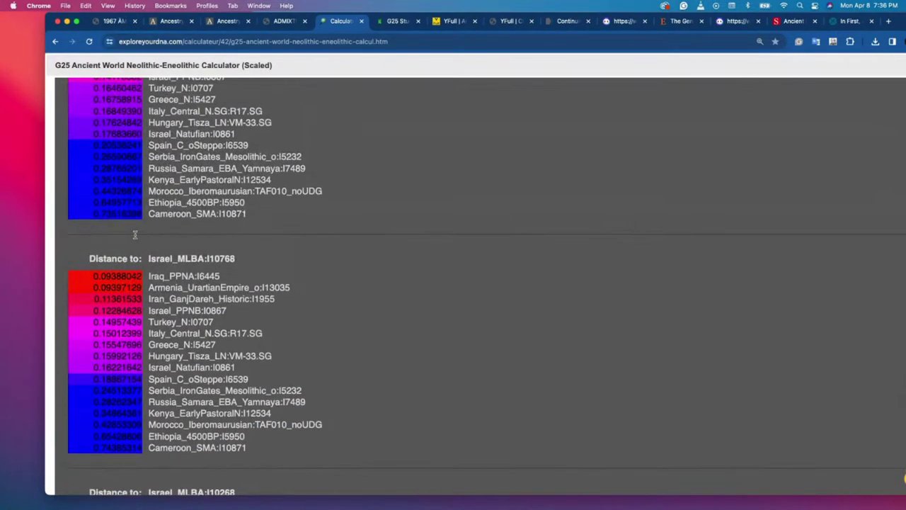
{"action": "scroll", "coordinate": [137, 237], "scroll_direction": "up", "scroll_amount": 13}
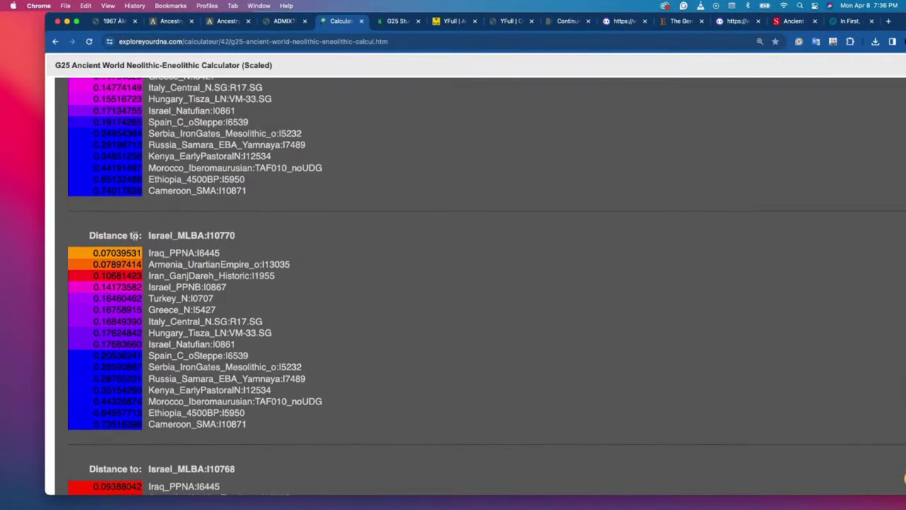
{"action": "scroll", "coordinate": [137, 239], "scroll_direction": "up", "scroll_amount": 13}
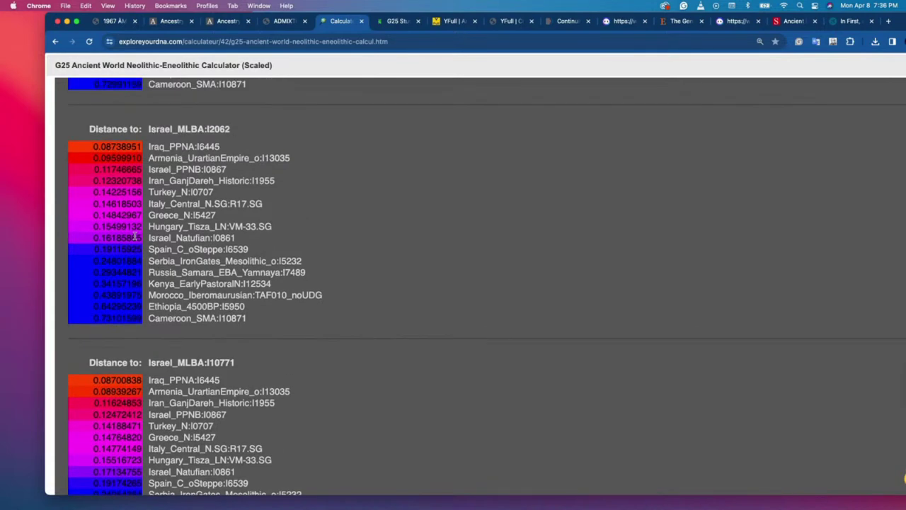
{"action": "scroll", "coordinate": [134, 238], "scroll_direction": "up", "scroll_amount": 8}
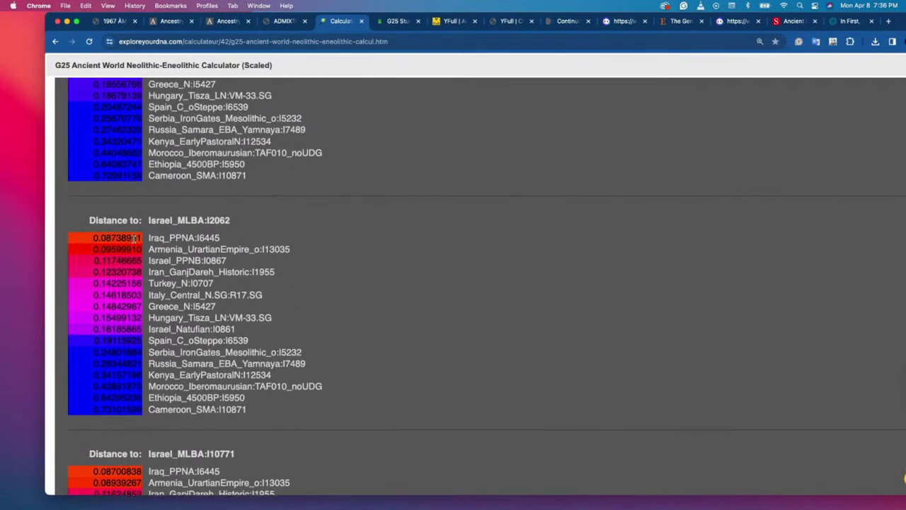
Examine the distance lists from Israel_MLBA:I2190 back through the Lebanon_MBA.SG samples, comparing their closest source populations.
{"action": "scroll", "coordinate": [133, 241], "scroll_direction": "up", "scroll_amount": 10}
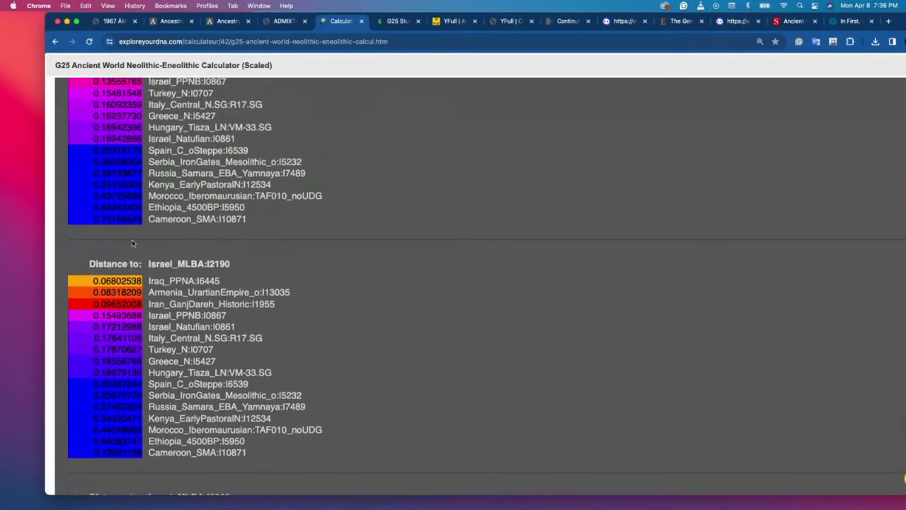
{"action": "scroll", "coordinate": [132, 242], "scroll_direction": "up", "scroll_amount": 7}
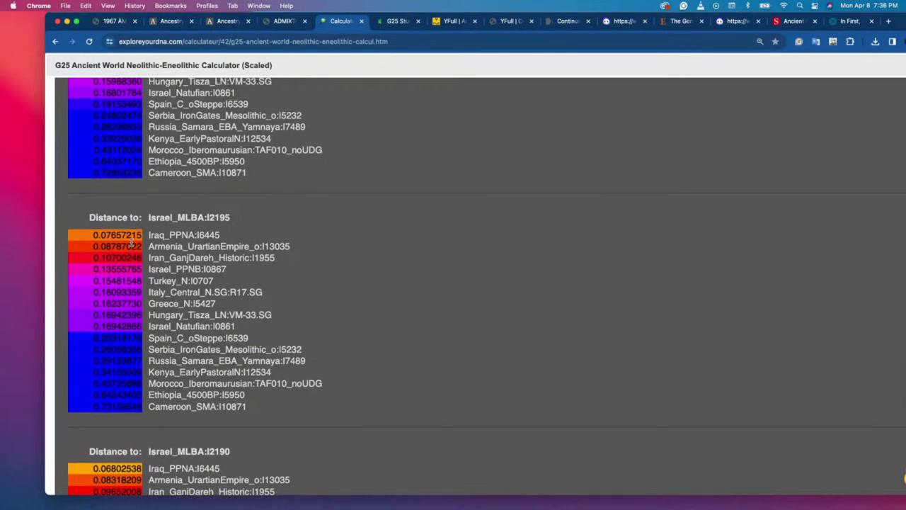
{"action": "scroll", "coordinate": [132, 243], "scroll_direction": "up", "scroll_amount": 11}
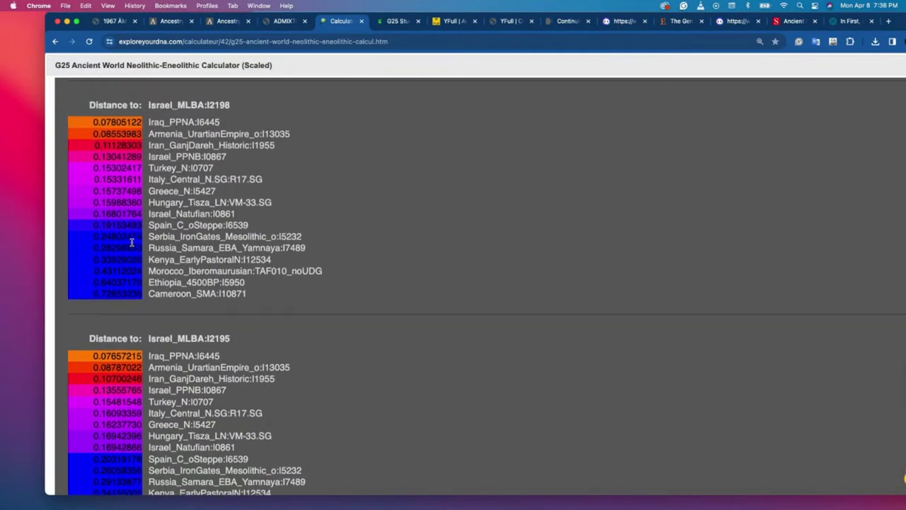
{"action": "scroll", "coordinate": [132, 243], "scroll_direction": "up", "scroll_amount": 14}
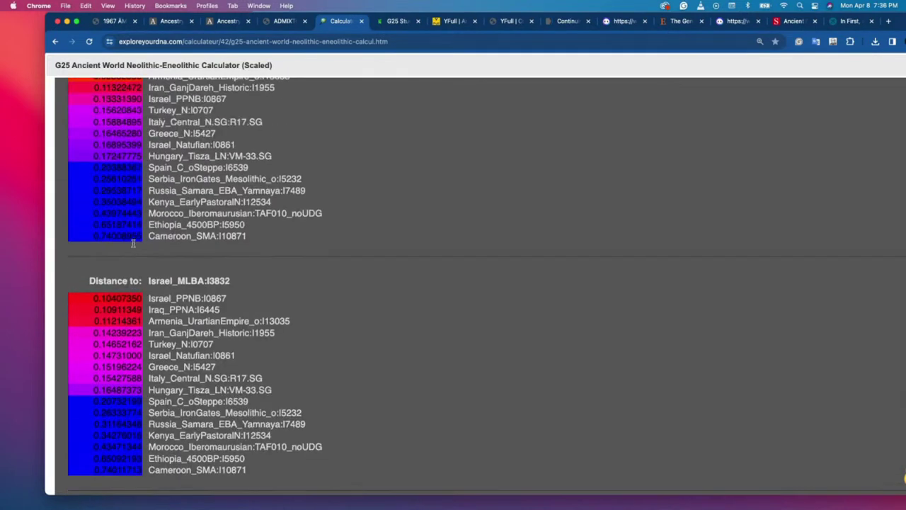
{"action": "scroll", "coordinate": [132, 243], "scroll_direction": "up", "scroll_amount": 10}
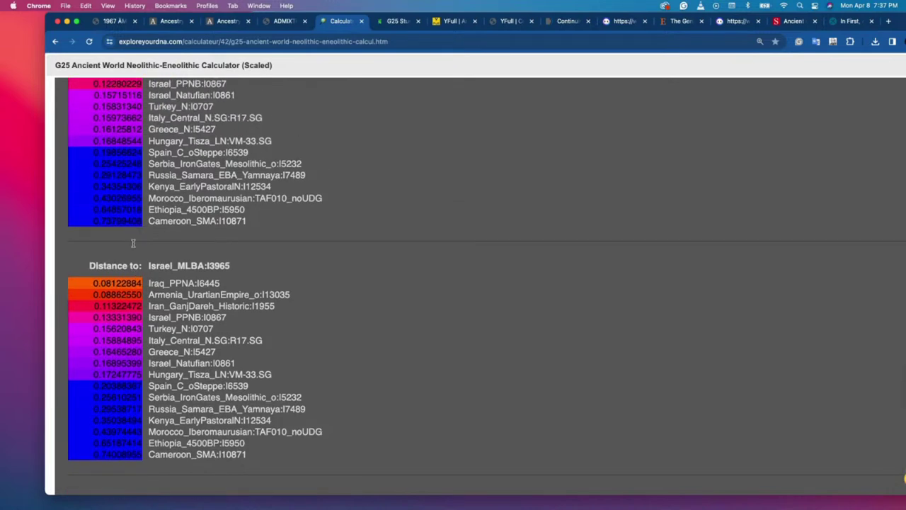
{"action": "scroll", "coordinate": [132, 242], "scroll_direction": "down", "scroll_amount": 2}
{"action": "scroll", "coordinate": [132, 243], "scroll_direction": "up", "scroll_amount": 9}
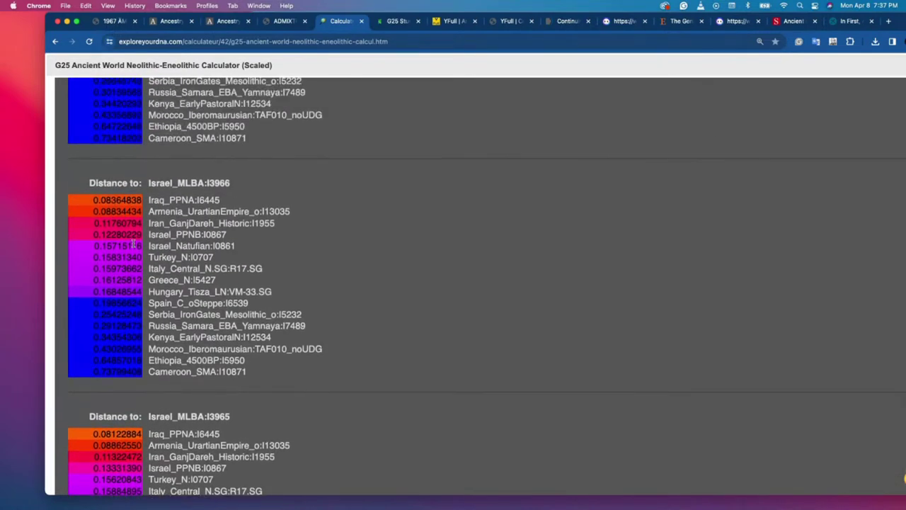
{"action": "scroll", "coordinate": [132, 243], "scroll_direction": "up", "scroll_amount": 20}
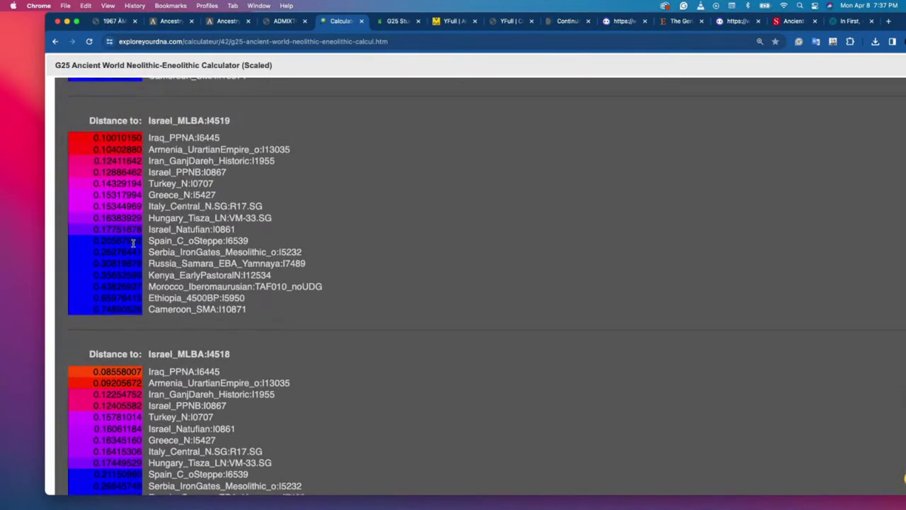
{"action": "scroll", "coordinate": [132, 243], "scroll_direction": "up", "scroll_amount": 9}
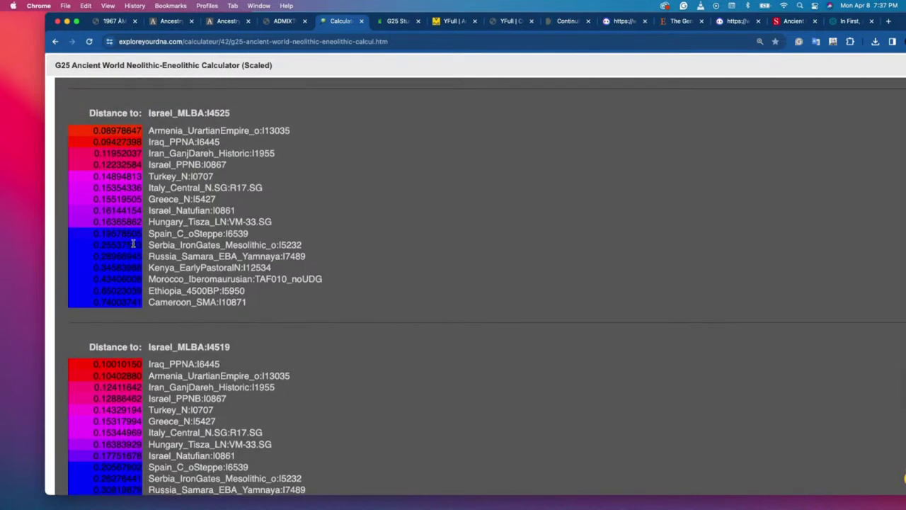
{"action": "scroll", "coordinate": [132, 243], "scroll_direction": "up", "scroll_amount": 19}
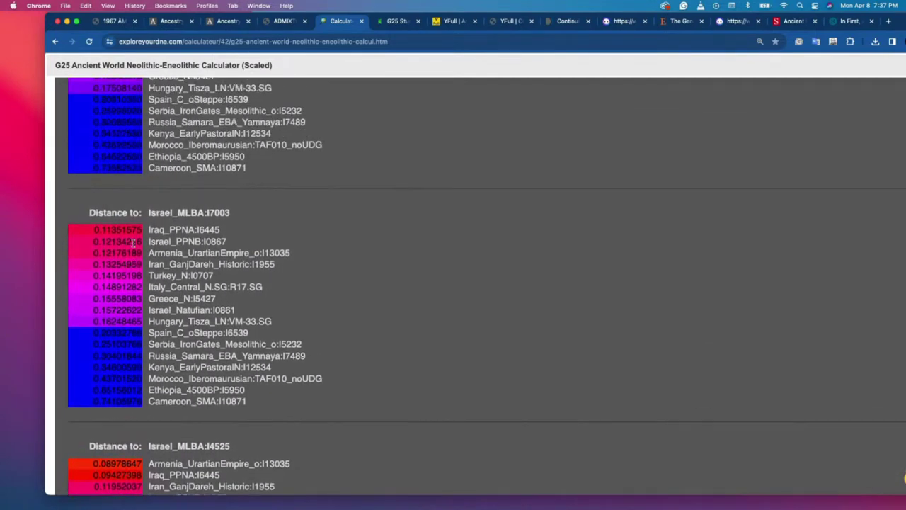
{"action": "scroll", "coordinate": [133, 243], "scroll_direction": "up", "scroll_amount": 11}
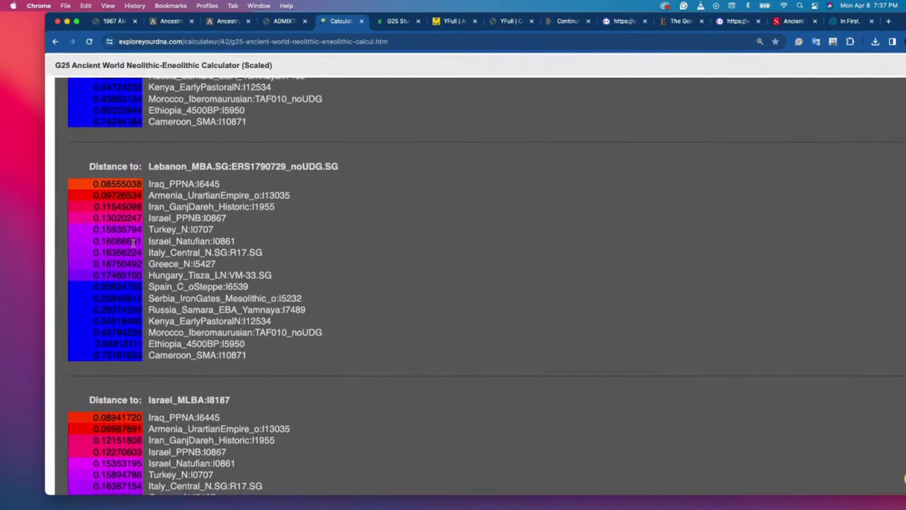
{"action": "scroll", "coordinate": [132, 243], "scroll_direction": "up", "scroll_amount": 17}
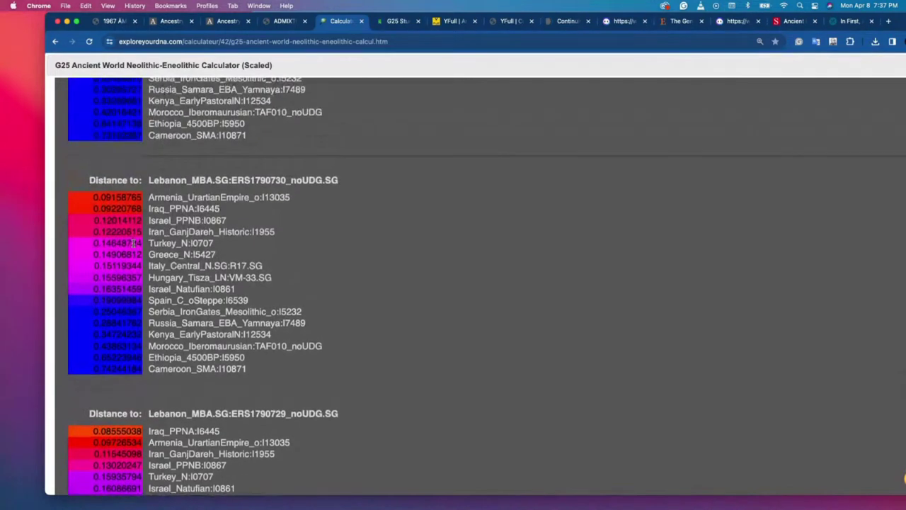
{"action": "scroll", "coordinate": [133, 243], "scroll_direction": "up", "scroll_amount": 17}
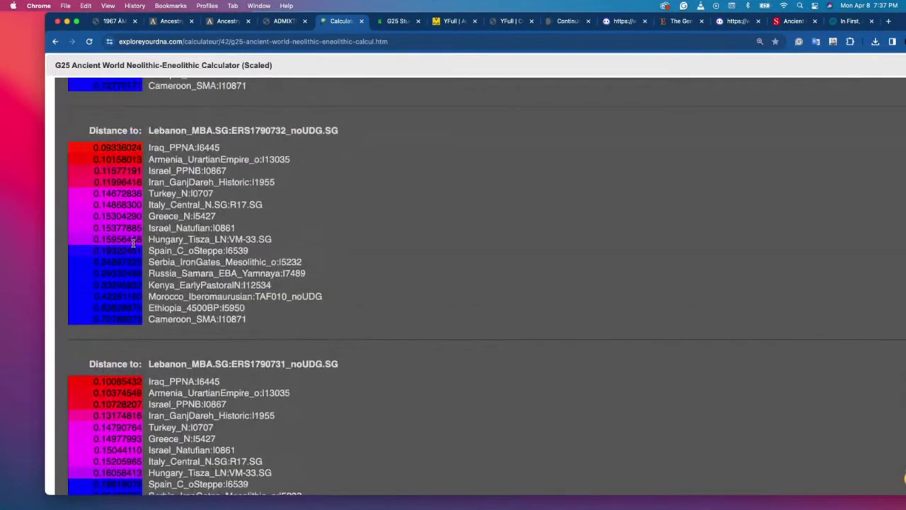
Run the multi-target admixture calculation for all Israel_MLBA and Lebanon_MBA.SG targets and sort the source columns by the Average row.
{"action": "scroll", "coordinate": [132, 243], "scroll_direction": "up", "scroll_amount": 10}
{"action": "left_click", "coordinate": [369, 103]}
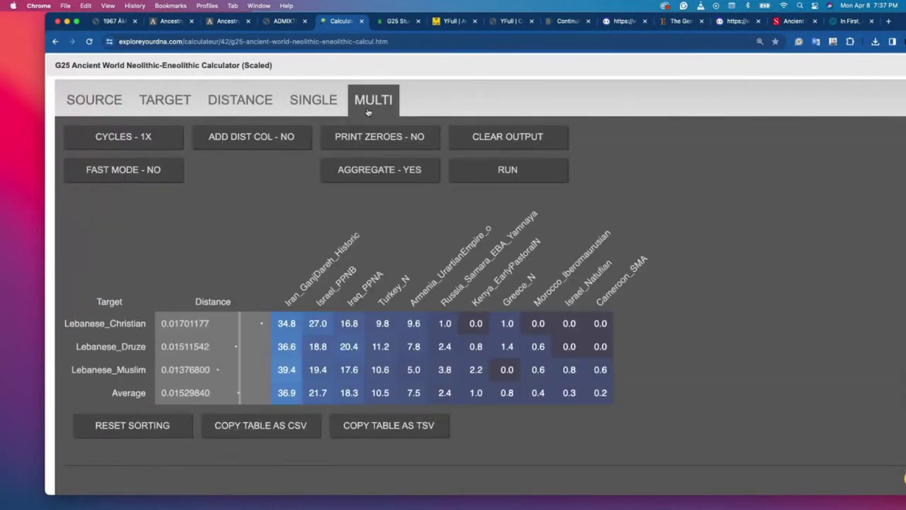
{"action": "left_click", "coordinate": [521, 174]}
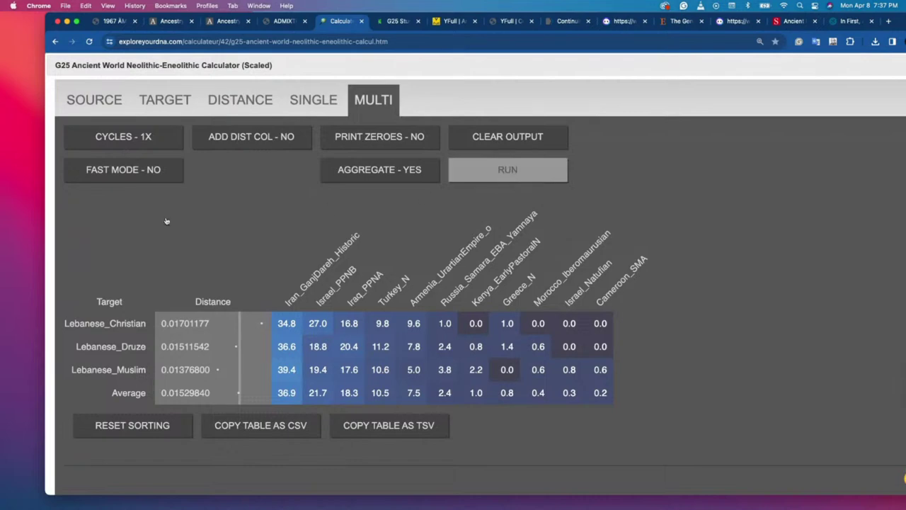
{"action": "scroll", "coordinate": [178, 337], "scroll_direction": "down", "scroll_amount": 1}
{"action": "scroll", "coordinate": [179, 337], "scroll_direction": "down", "scroll_amount": 20}
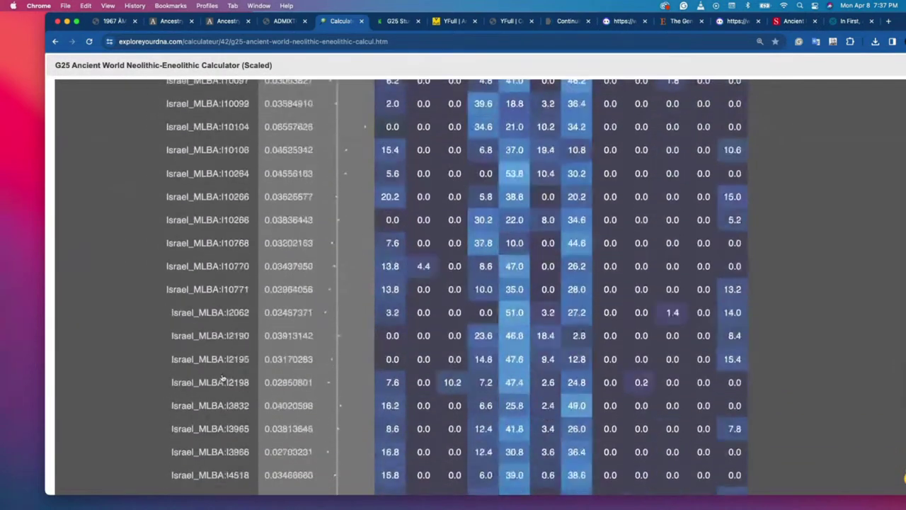
{"action": "scroll", "coordinate": [193, 379], "scroll_direction": "down", "scroll_amount": 4}
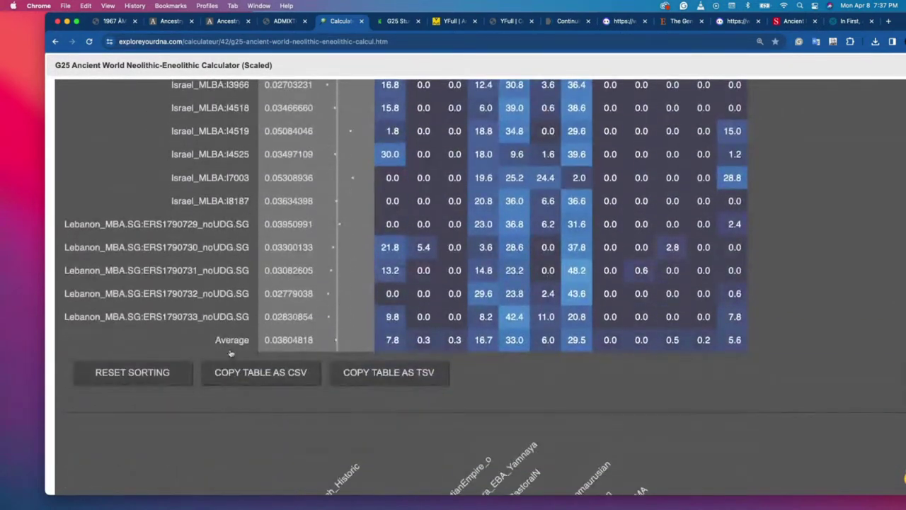
{"action": "scroll", "coordinate": [374, 308], "scroll_direction": "up", "scroll_amount": 20}
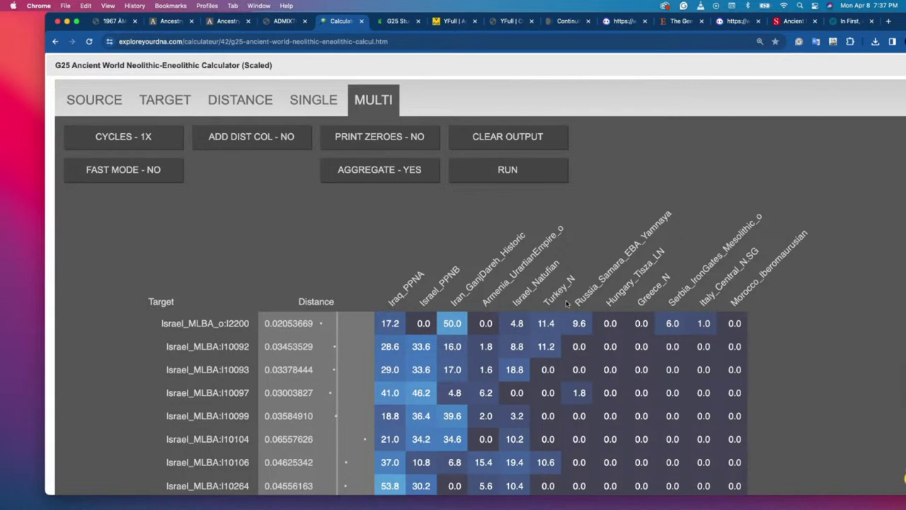
Examine the sorted admixture table, comparing source percentages across the Israel_MLBA and Lebanon_MBA.SG targets and their average.
{"action": "scroll", "coordinate": [500, 347], "scroll_direction": "down", "scroll_amount": 3}
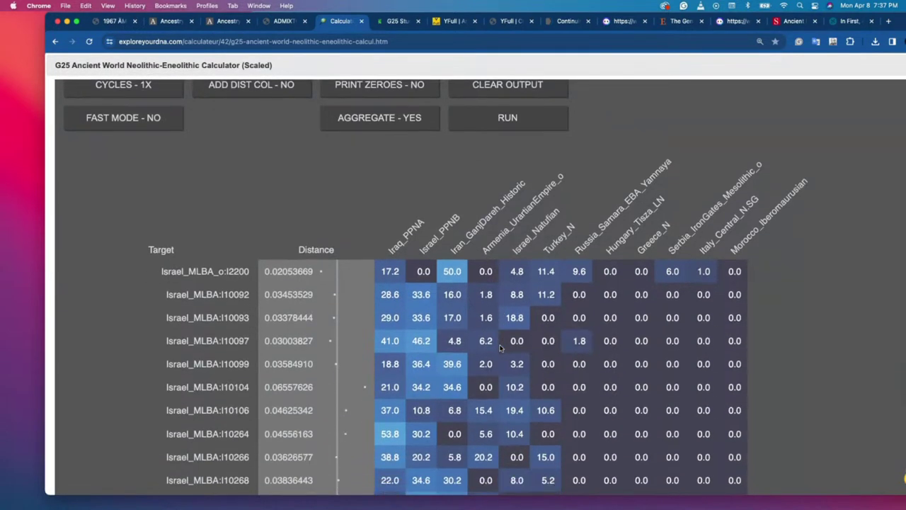
{"action": "scroll", "coordinate": [500, 347], "scroll_direction": "down", "scroll_amount": 5}
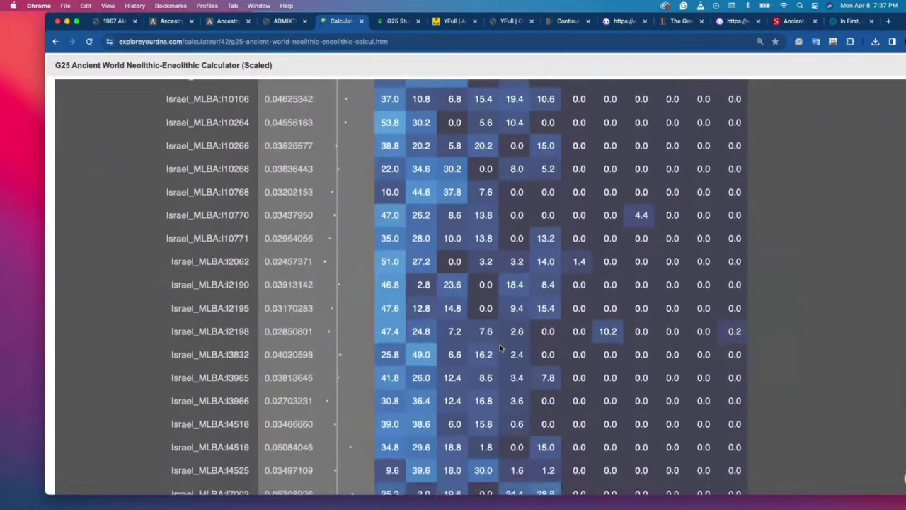
{"action": "scroll", "coordinate": [500, 347], "scroll_direction": "down", "scroll_amount": 4}
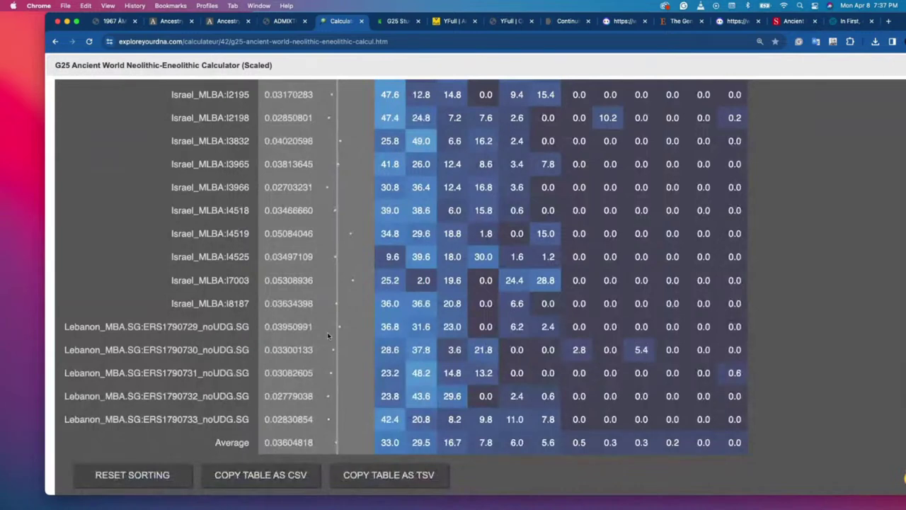
{"action": "scroll", "coordinate": [277, 339], "scroll_direction": "up", "scroll_amount": 4}
{"action": "scroll", "coordinate": [276, 338], "scroll_direction": "up", "scroll_amount": 7}
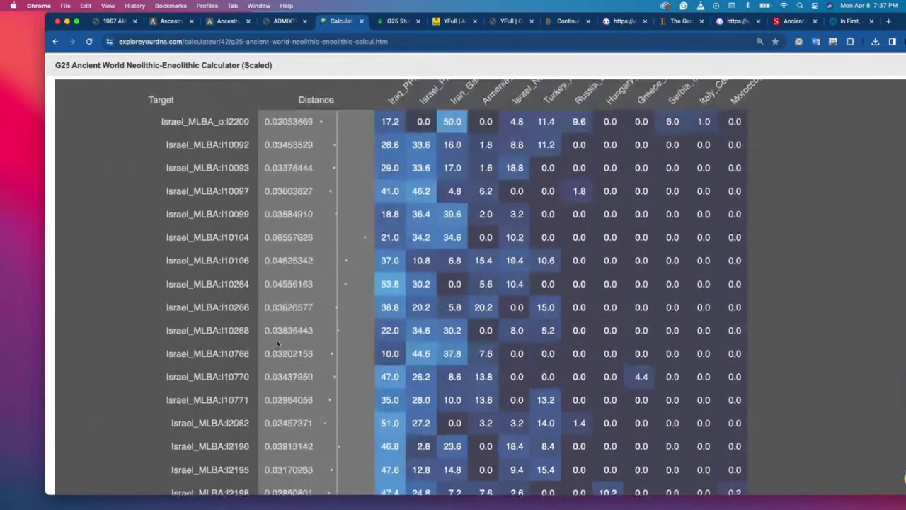
Switch to the Ancestry Calculator page holding the Israel_MLBA samples and inspect the pasted Global 25 coordinates.
{"action": "scroll", "coordinate": [275, 337], "scroll_direction": "up", "scroll_amount": 3}
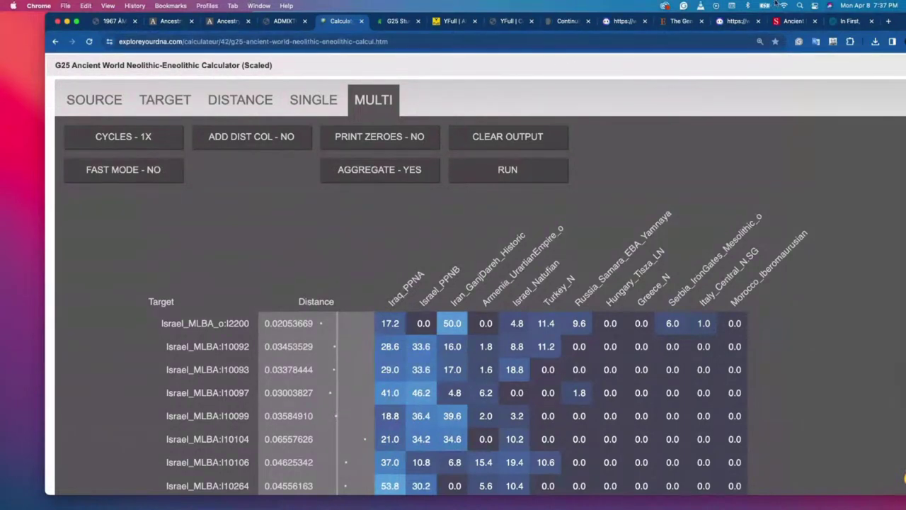
{"action": "left_click", "coordinate": [170, 21]}
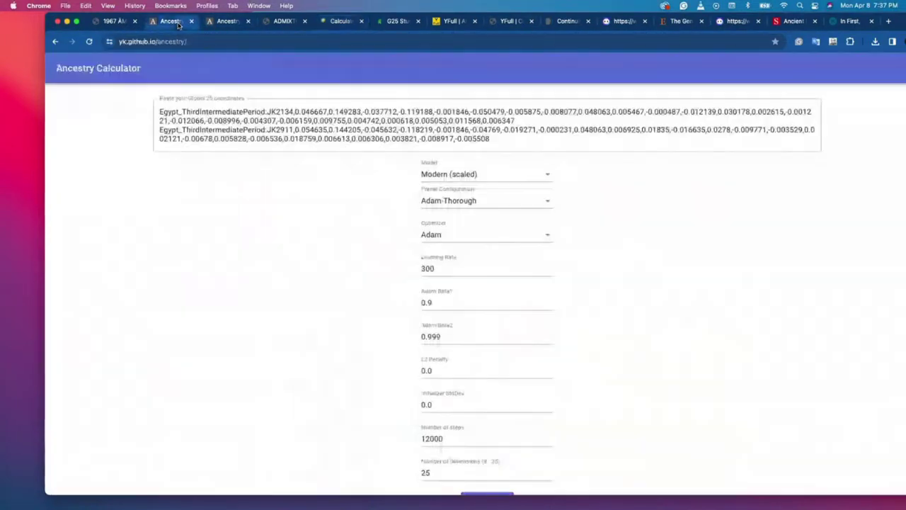
{"action": "left_click", "coordinate": [207, 24]}
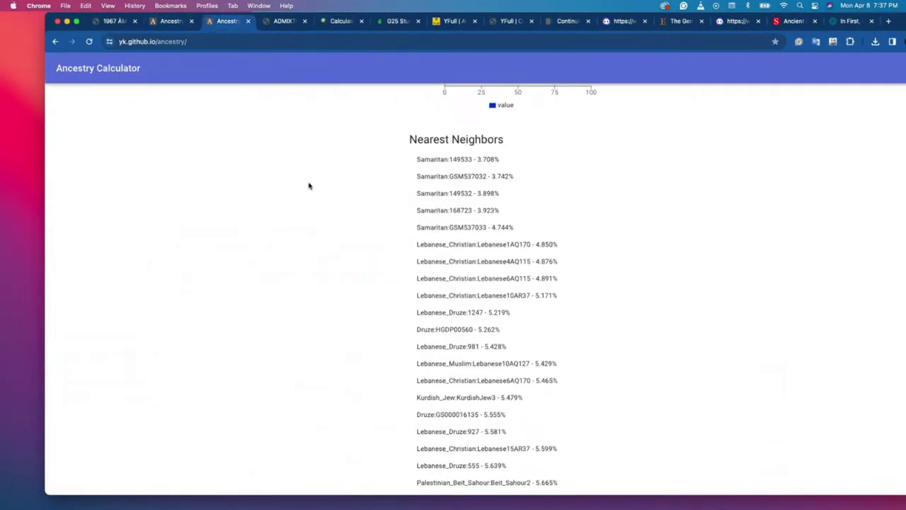
{"action": "scroll", "coordinate": [309, 185], "scroll_direction": "up", "scroll_amount": 15}
{"action": "left_click", "coordinate": [206, 112]}
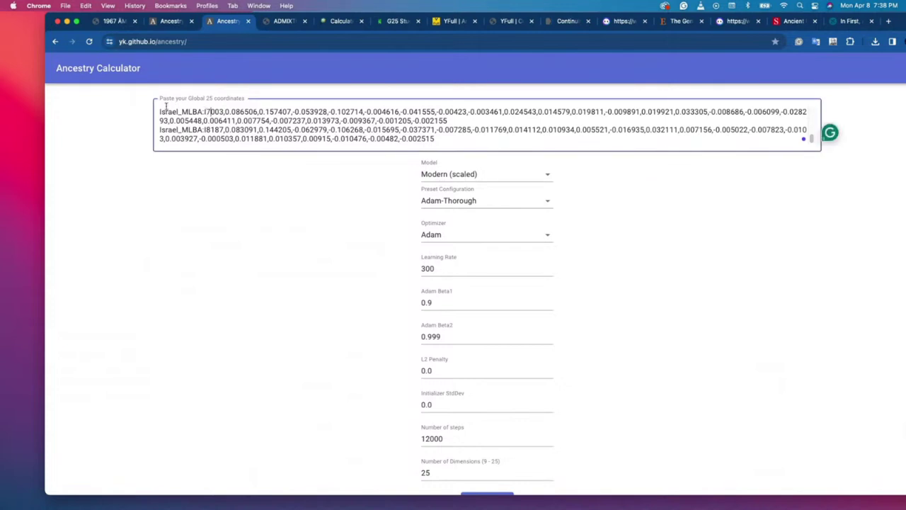
{"action": "left_click_drag", "start_coordinate": [166, 107], "coordinate": [366, 229]}
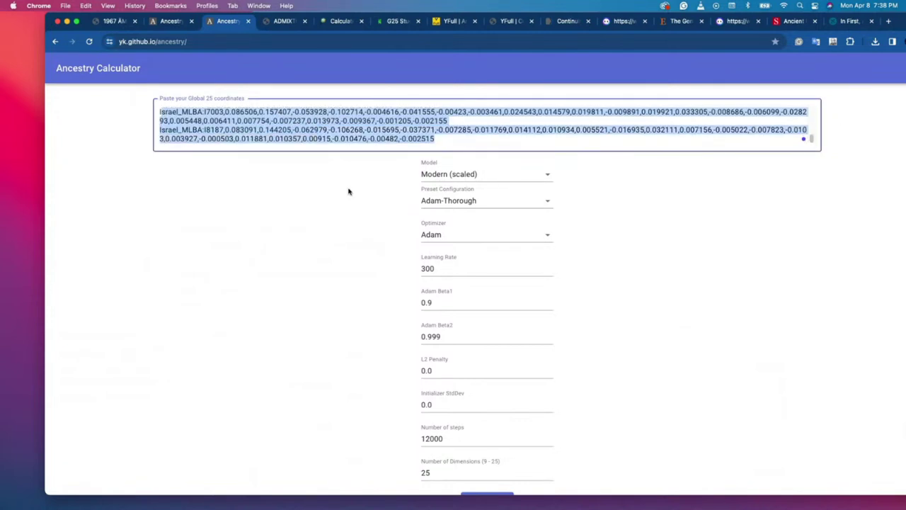
{"action": "left_click_drag", "start_coordinate": [348, 191], "coordinate": [170, 77]}
{"action": "left_click", "coordinate": [176, 117]}
Examine the modern population percentages and fit distance calculated for the Israel_MLBA samples.
{"action": "scroll", "coordinate": [176, 121], "scroll_direction": "down", "scroll_amount": 3}
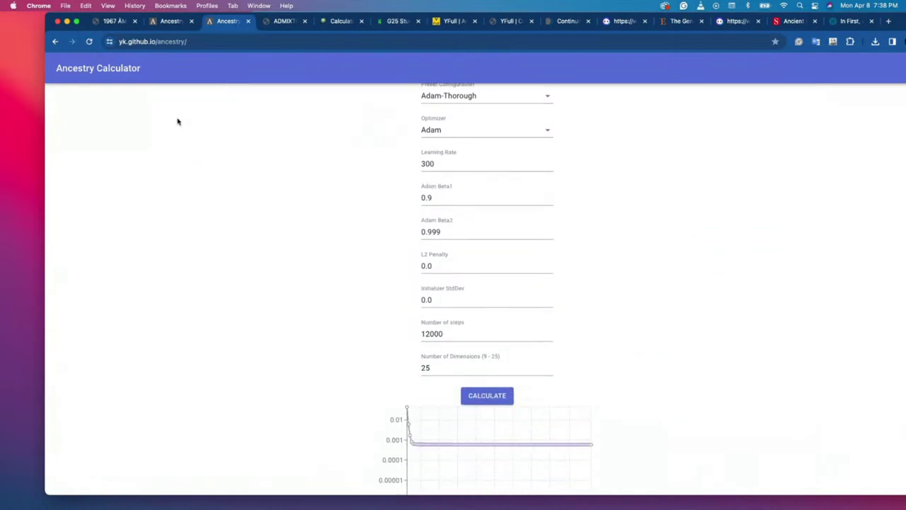
{"action": "scroll", "coordinate": [230, 171], "scroll_direction": "down", "scroll_amount": 5}
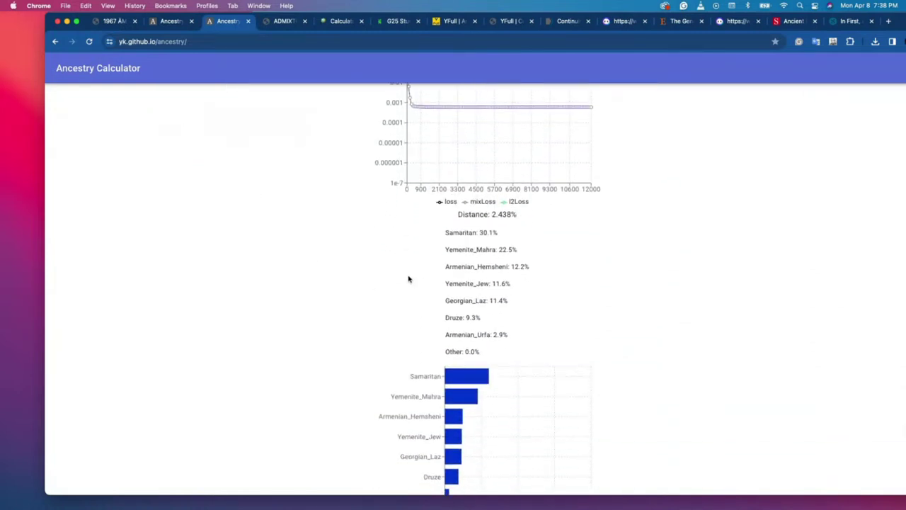
{"action": "left_click_drag", "start_coordinate": [445, 232], "coordinate": [488, 242]}
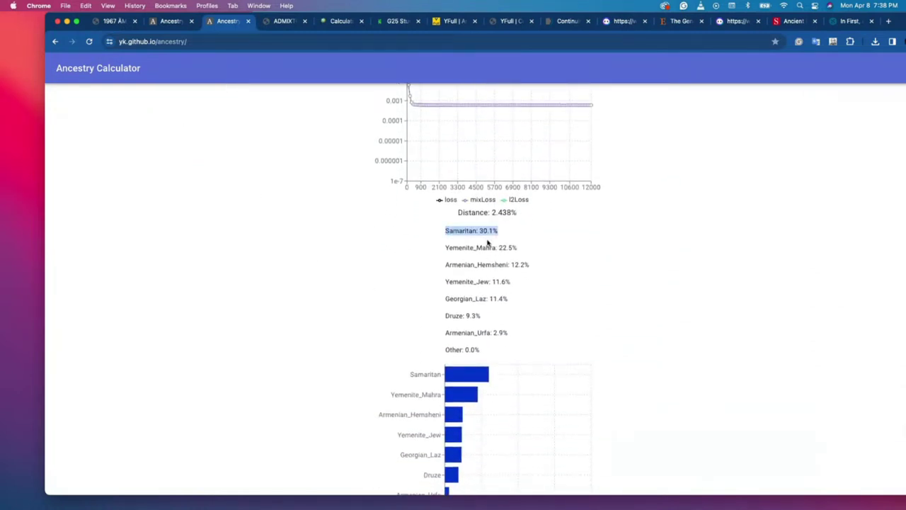
{"action": "left_click", "coordinate": [418, 212]}
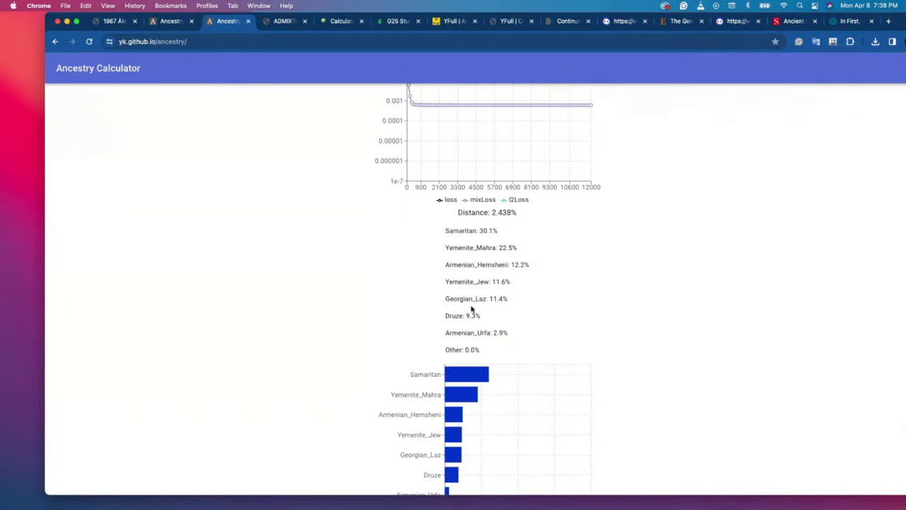
{"action": "scroll", "coordinate": [472, 369], "scroll_direction": "down", "scroll_amount": 1}
Examine the Nearest Neighbors list for the Israel_MLBA samples, comparing the Samaritan entries with the Lebanese and Druze ones.
{"action": "mouse_move", "coordinate": [471, 369]}
{"action": "scroll", "coordinate": [471, 369], "scroll_direction": "down", "scroll_amount": 5}
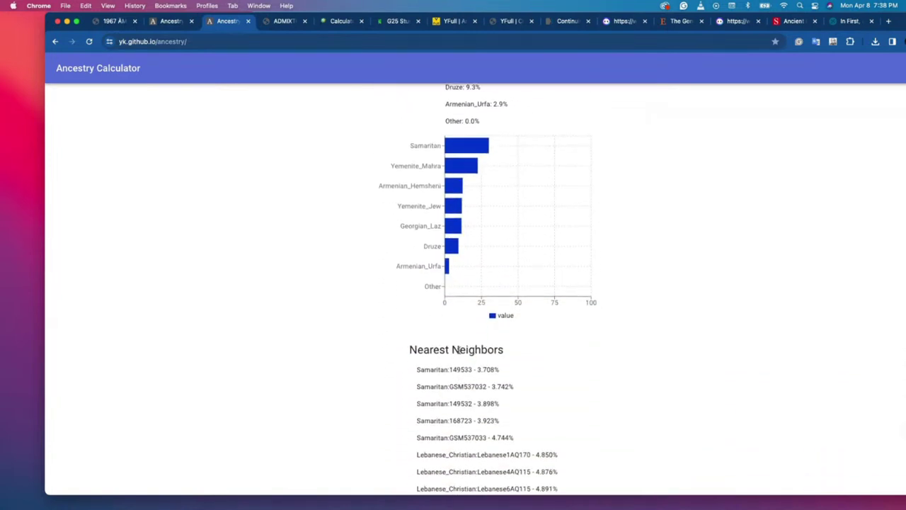
{"action": "scroll", "coordinate": [481, 354], "scroll_direction": "down", "scroll_amount": 1}
{"action": "scroll", "coordinate": [474, 356], "scroll_direction": "down", "scroll_amount": 1}
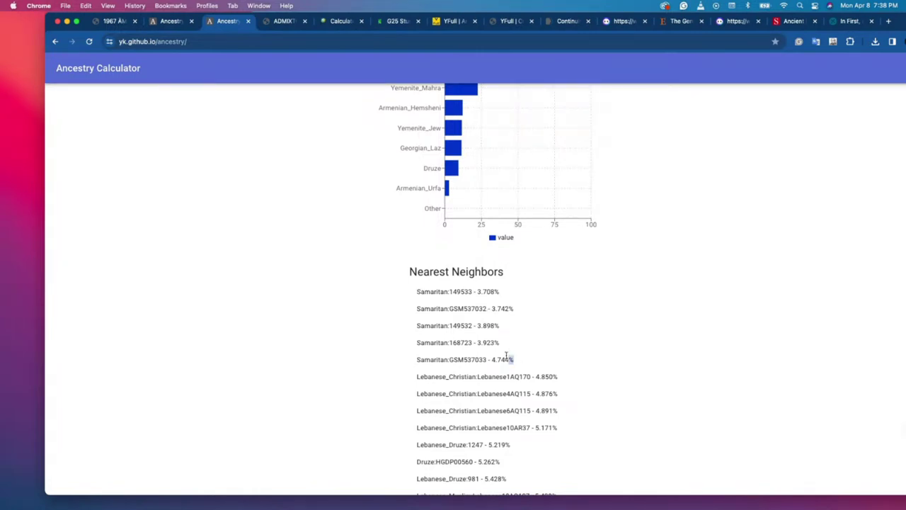
{"action": "left_click_drag", "start_coordinate": [513, 359], "coordinate": [420, 294]}
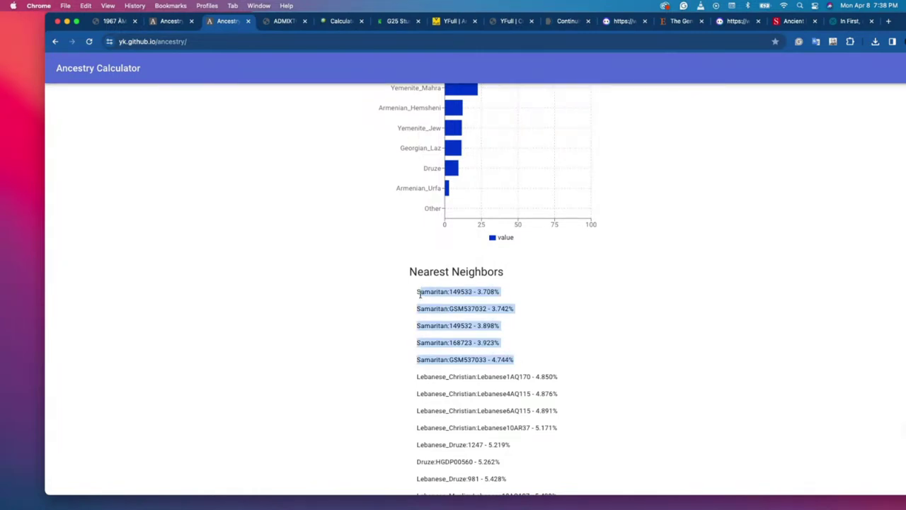
{"action": "scroll", "coordinate": [379, 299], "scroll_direction": "down", "scroll_amount": 1}
{"action": "left_click", "coordinate": [382, 302]}
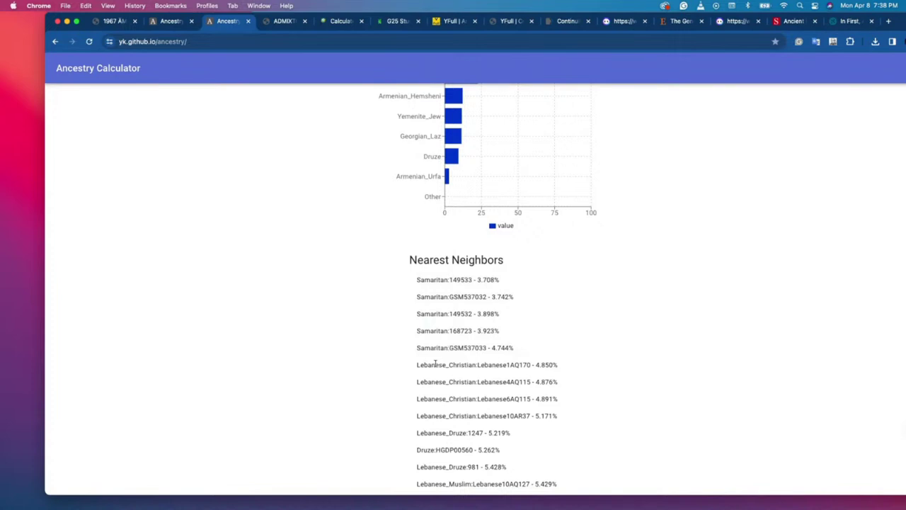
{"action": "scroll", "coordinate": [462, 409], "scroll_direction": "down", "scroll_amount": 5}
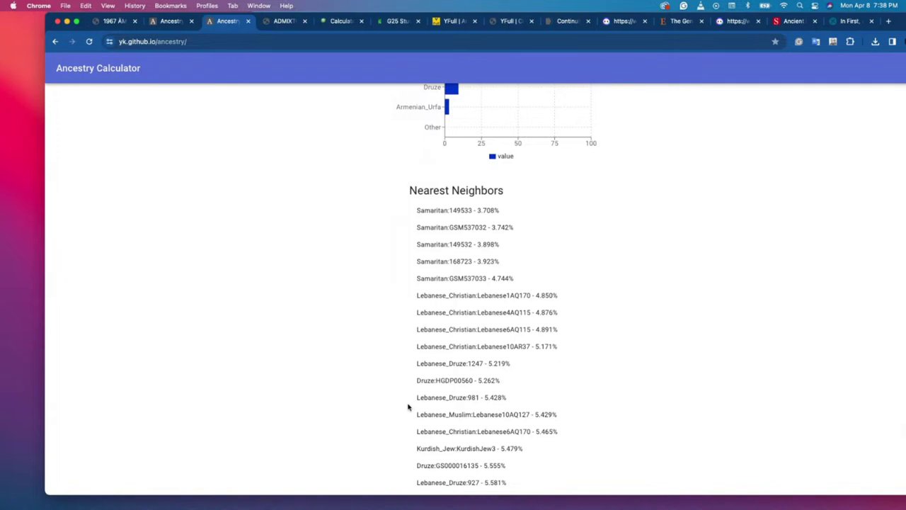
{"action": "scroll", "coordinate": [411, 408], "scroll_direction": "down", "scroll_amount": 3}
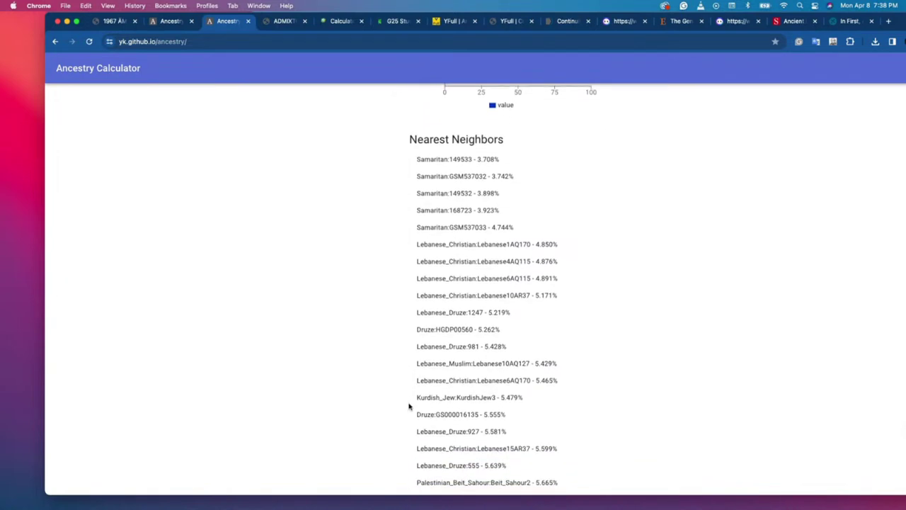
{"action": "scroll", "coordinate": [445, 338], "scroll_direction": "up", "scroll_amount": 1}
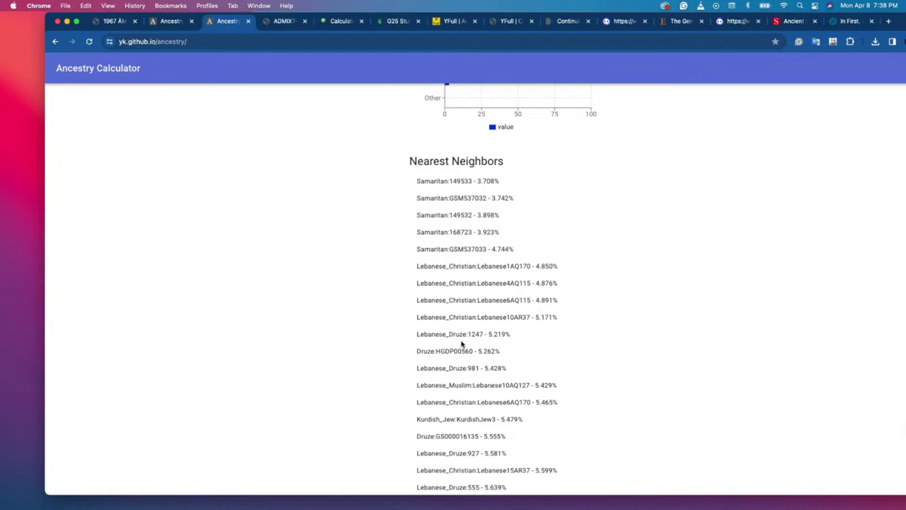
Switch to the Ancestry Calculator page holding the Egypt_ThirdIntermediatePeriod samples and inspect the coordinates of JK2134 and JK2911.
{"action": "left_click", "coordinate": [168, 20]}
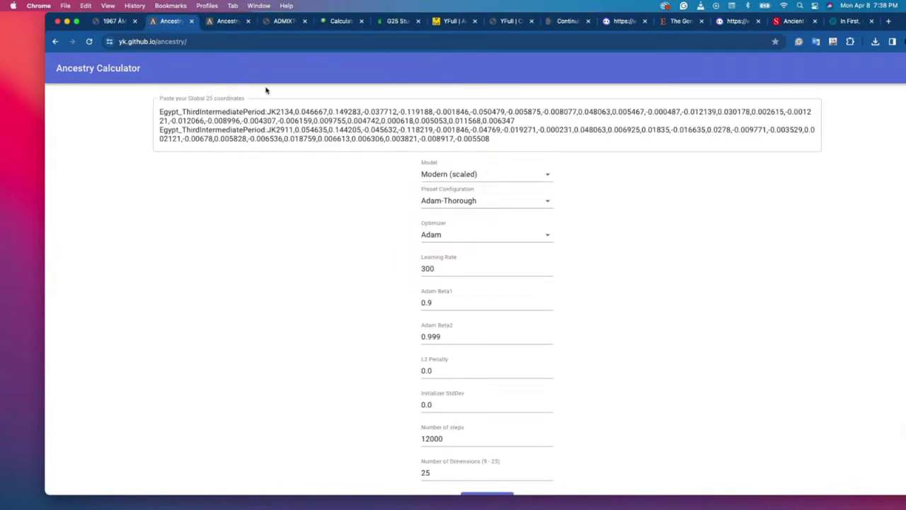
{"action": "left_click_drag", "start_coordinate": [160, 110], "coordinate": [505, 143]}
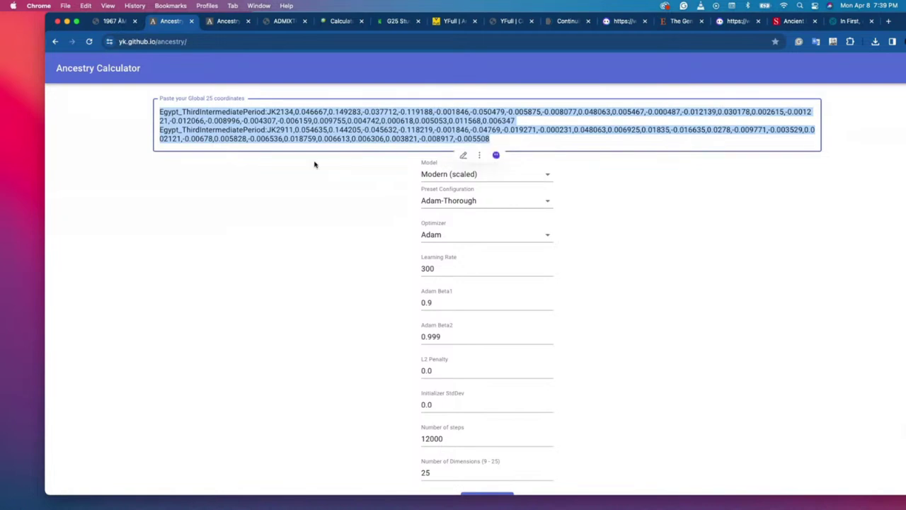
{"action": "scroll", "coordinate": [230, 103], "scroll_direction": "down", "scroll_amount": 1}
{"action": "left_click", "coordinate": [171, 104]}
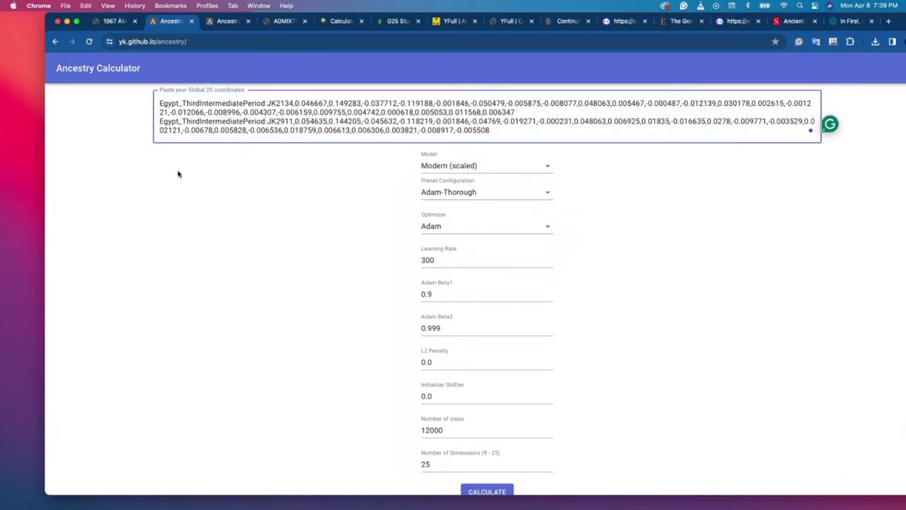
{"action": "scroll", "coordinate": [186, 176], "scroll_direction": "down", "scroll_amount": 1}
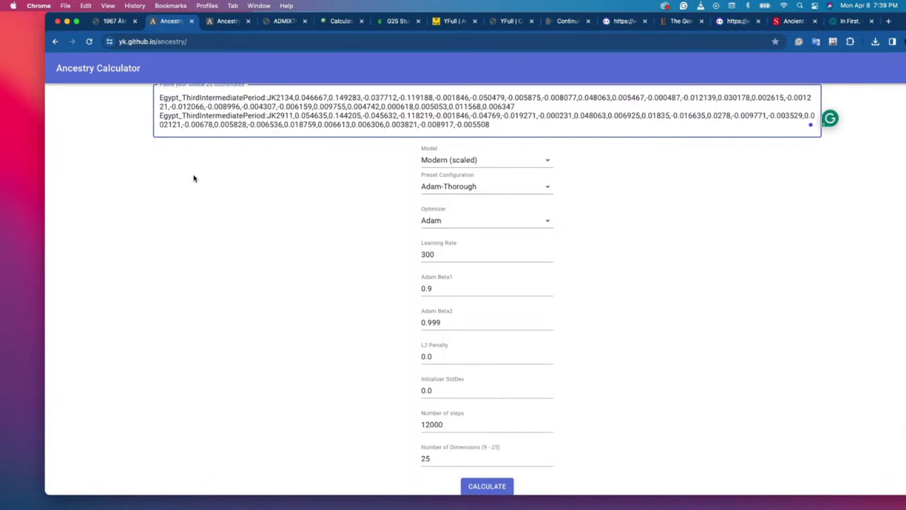
Examine the modern population percentages and bar chart for the Egypt_ThirdIntermediatePeriod samples, focusing on Yemenite_Dhamar and Berber_Tunisia_Chen.
{"action": "scroll", "coordinate": [194, 179], "scroll_direction": "down", "scroll_amount": 10}
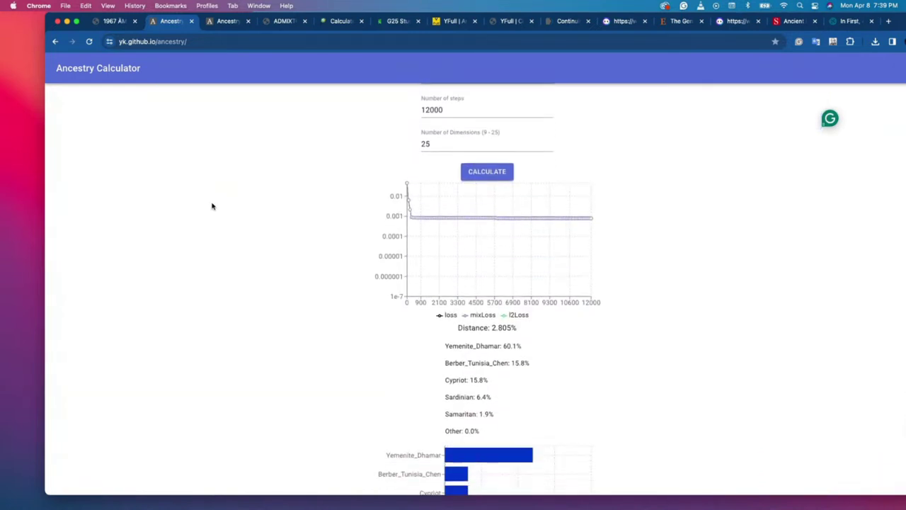
{"action": "scroll", "coordinate": [214, 208], "scroll_direction": "down", "scroll_amount": 4}
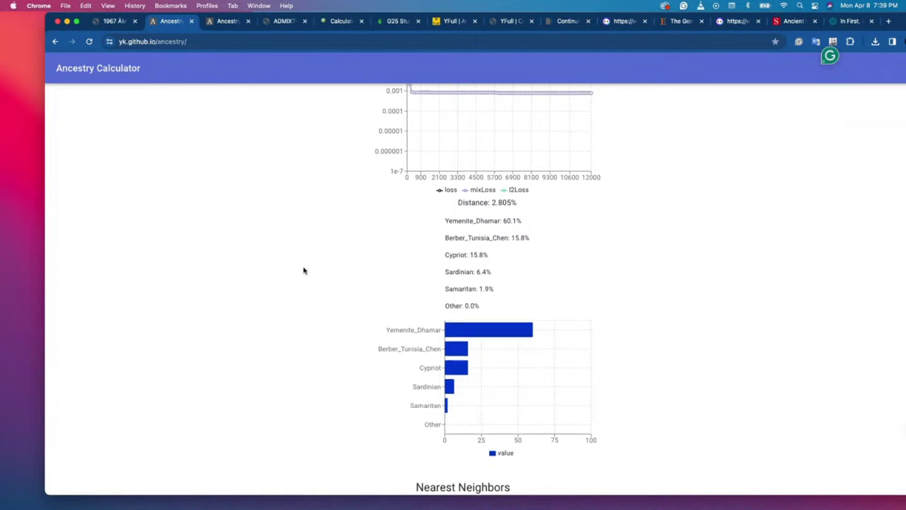
{"action": "scroll", "coordinate": [312, 274], "scroll_direction": "down", "scroll_amount": 1}
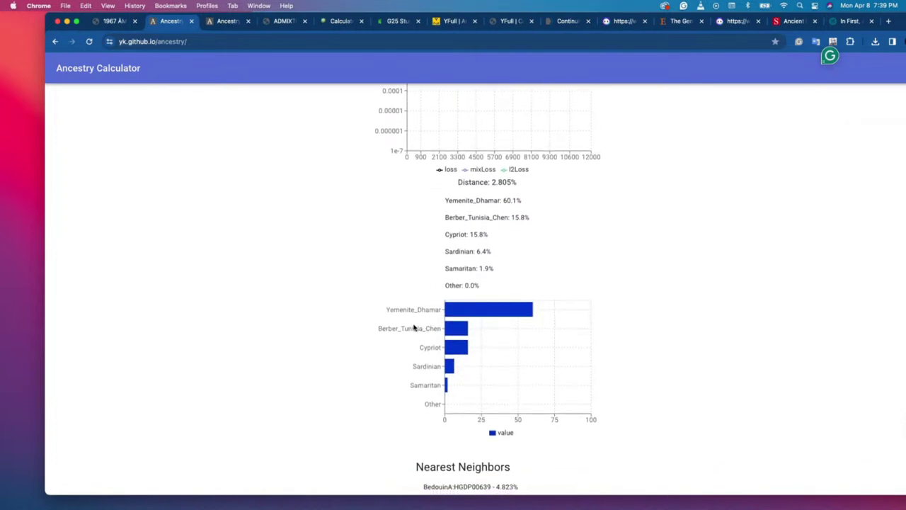
{"action": "left_click_drag", "start_coordinate": [380, 309], "coordinate": [446, 328]}
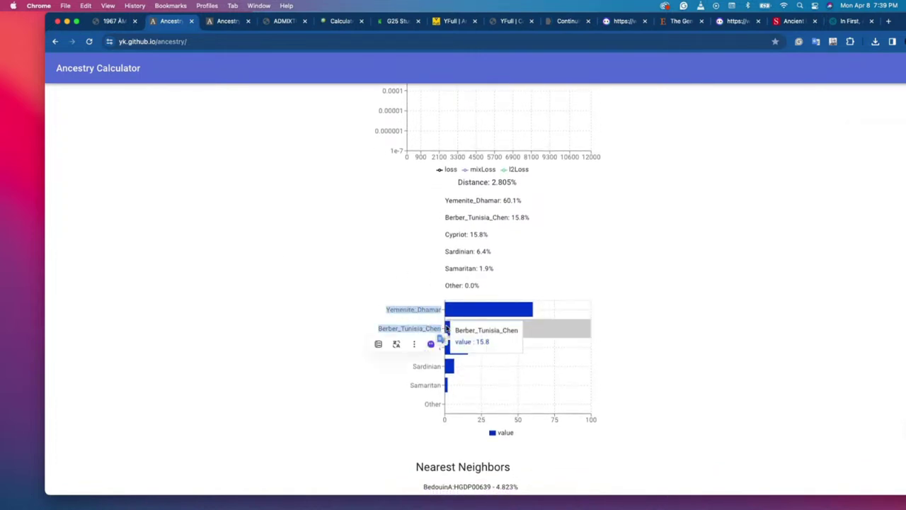
{"action": "left_click", "coordinate": [320, 296]}
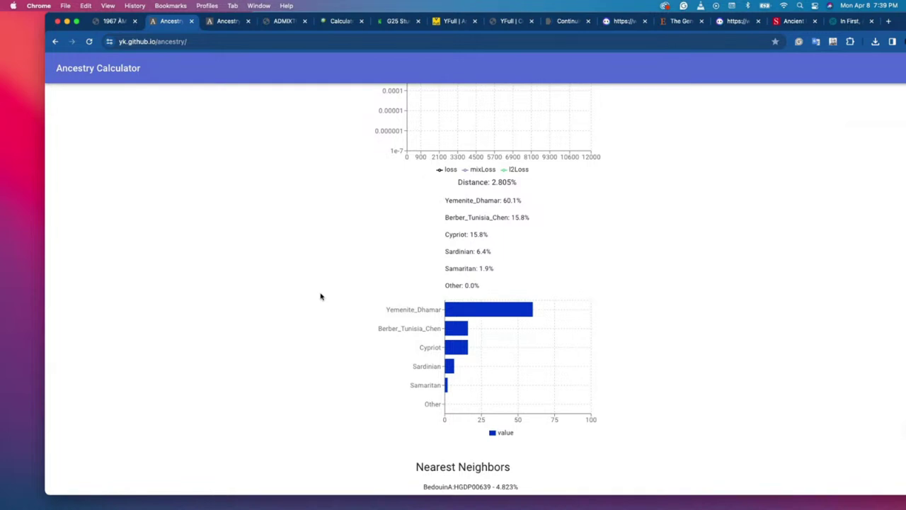
{"action": "scroll", "coordinate": [446, 375], "scroll_direction": "down", "scroll_amount": 1}
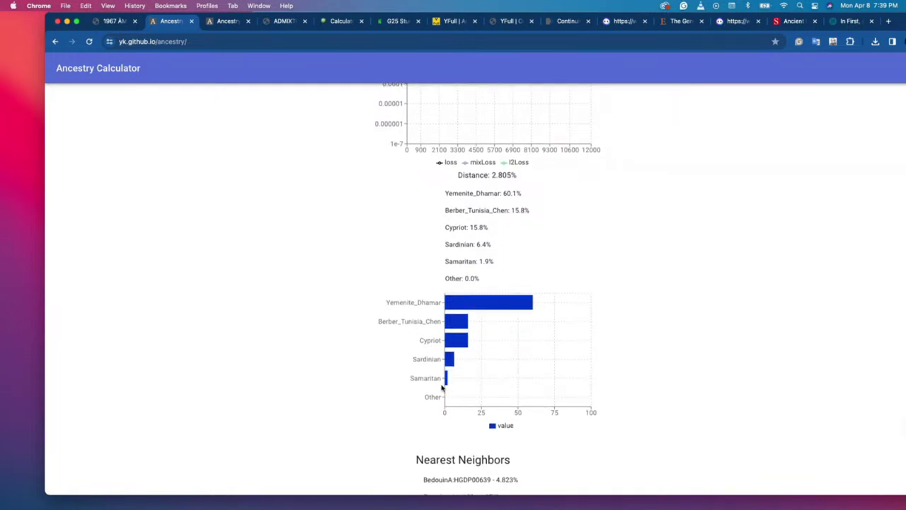
Examine the Nearest Neighbors list for the Egypt_ThirdIntermediatePeriod samples and compare it with their admixture percentages.
{"action": "scroll", "coordinate": [434, 385], "scroll_direction": "down", "scroll_amount": 2}
{"action": "scroll", "coordinate": [434, 385], "scroll_direction": "down", "scroll_amount": 2}
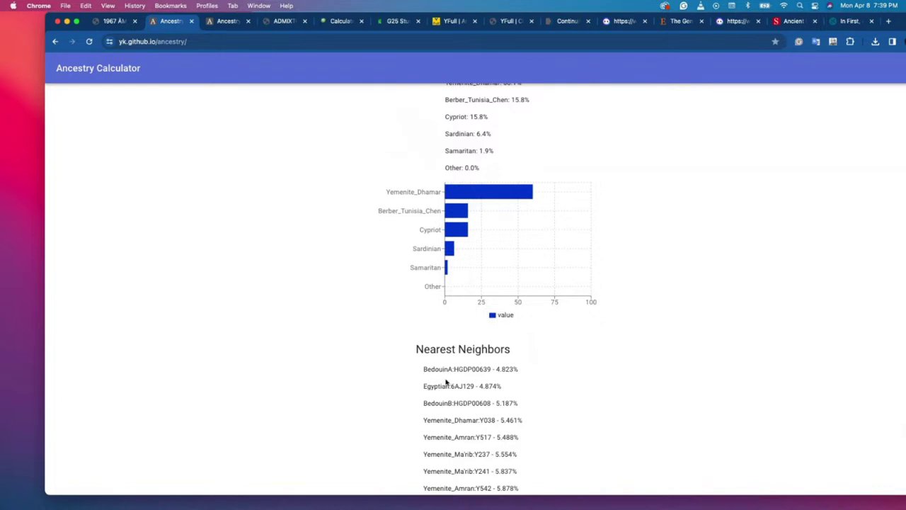
{"action": "scroll", "coordinate": [444, 400], "scroll_direction": "down", "scroll_amount": 1}
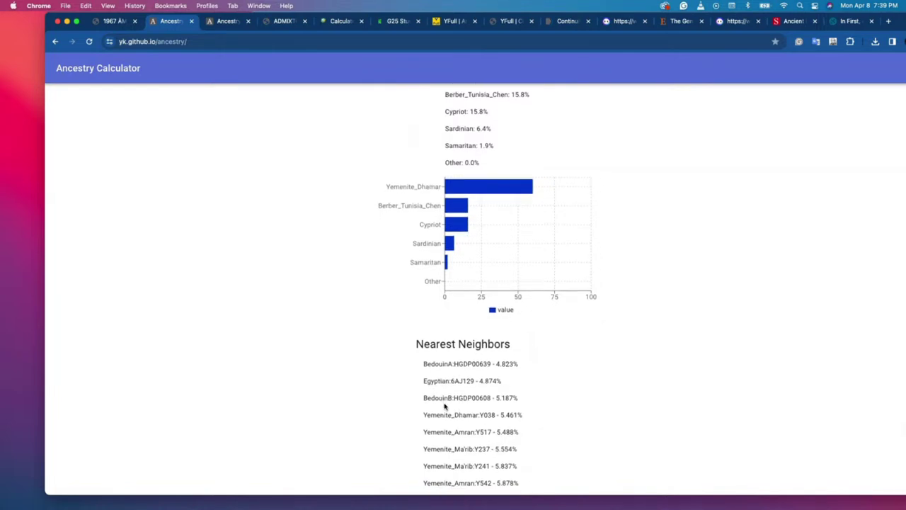
{"action": "scroll", "coordinate": [444, 412], "scroll_direction": "down", "scroll_amount": 1}
{"action": "scroll", "coordinate": [452, 429], "scroll_direction": "down", "scroll_amount": 2}
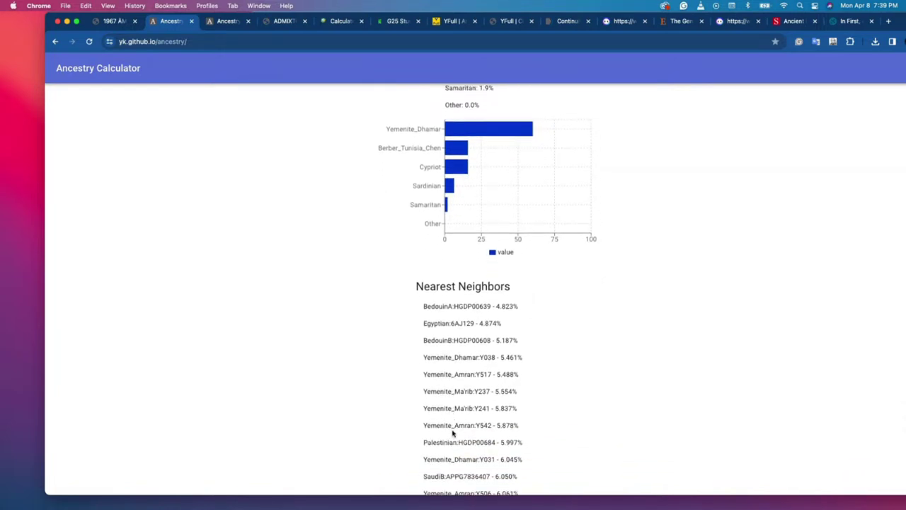
{"action": "scroll", "coordinate": [453, 437], "scroll_direction": "down", "scroll_amount": 2}
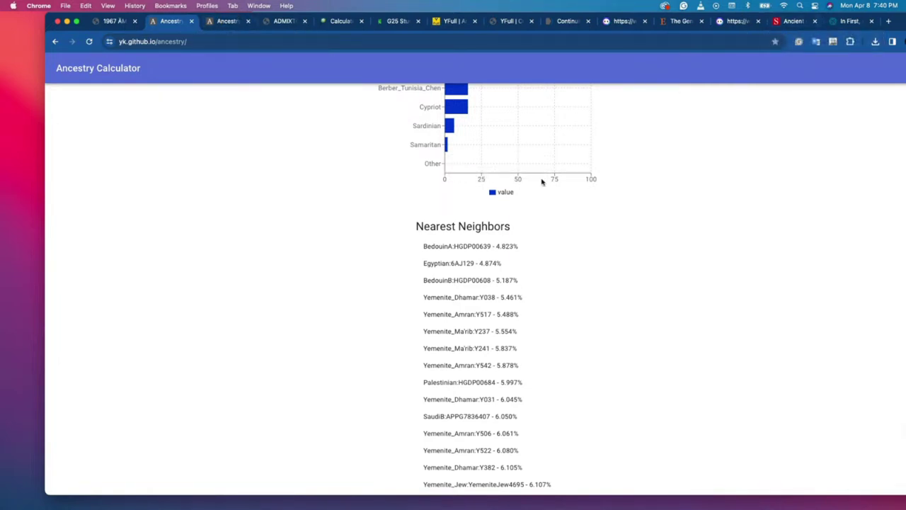
{"action": "scroll", "coordinate": [463, 221], "scroll_direction": "down", "scroll_amount": 1}
{"action": "scroll", "coordinate": [462, 223], "scroll_direction": "up", "scroll_amount": 5}
{"action": "scroll", "coordinate": [462, 223], "scroll_direction": "up", "scroll_amount": 4}
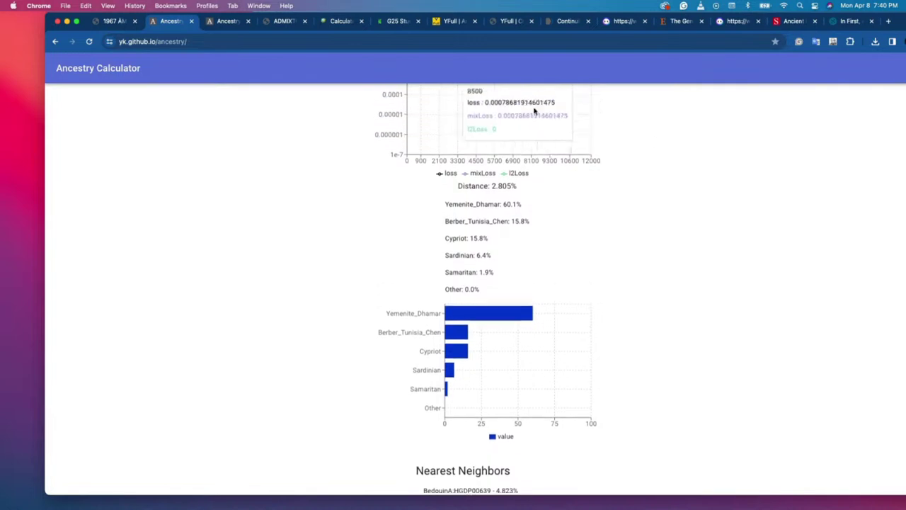
Replace the address of the theytree.com sample page with a web search for "pca".
{"action": "left_click", "coordinate": [117, 21]}
{"action": "left_click", "coordinate": [140, 42]}
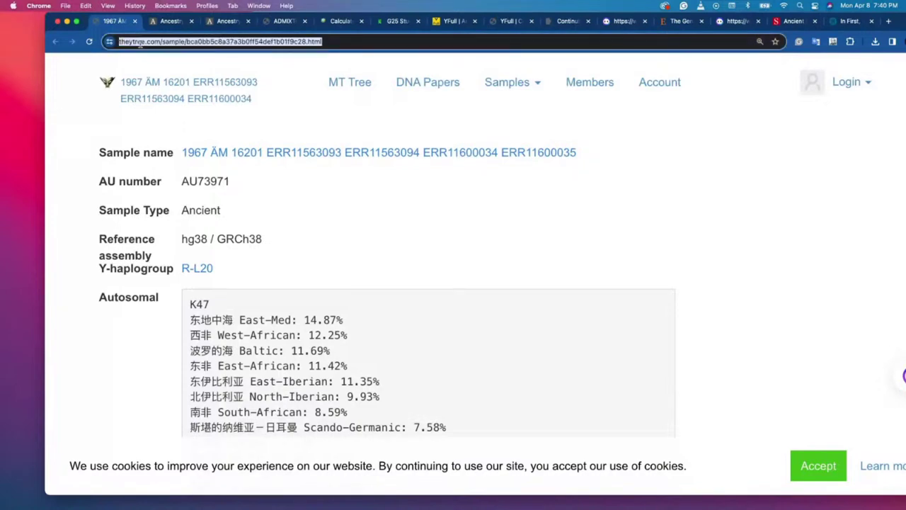
{"action": "left_click", "coordinate": [141, 42]}
{"action": "double_click", "coordinate": [140, 42]}
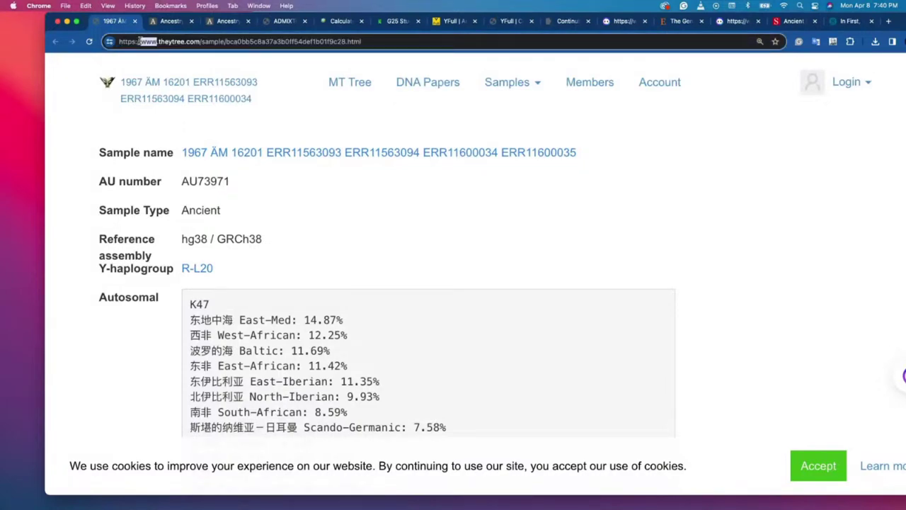
{"action": "triple_click", "coordinate": [181, 46]}
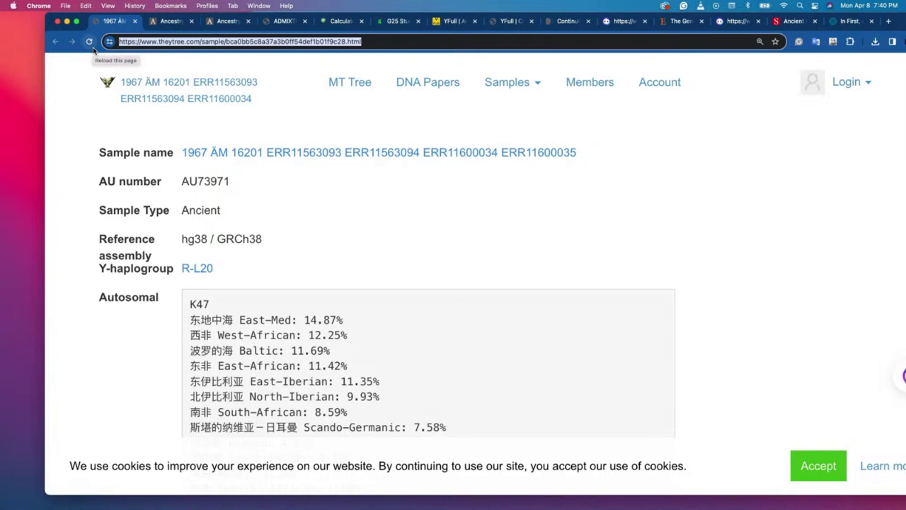
{"action": "type", "text": "pca"}
{"action": "key", "text": "Return"}
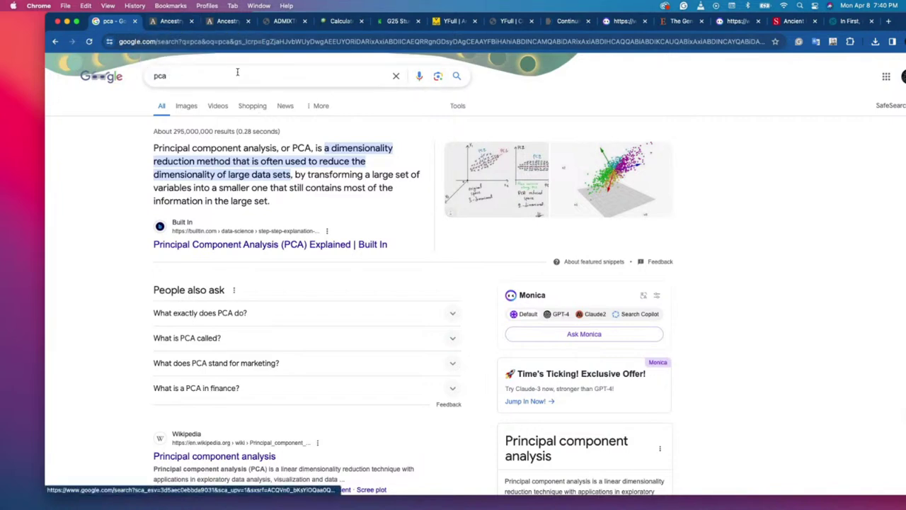
Replace the Ancestry Calculator page showing the Yemenite_Dhamar results with the Vahaduo Admixture JS site at vahaduo.github.io/vahaduo.
{"action": "left_click", "coordinate": [173, 21]}
{"action": "left_click", "coordinate": [175, 41]}
{"action": "type", "text": "vaha"}
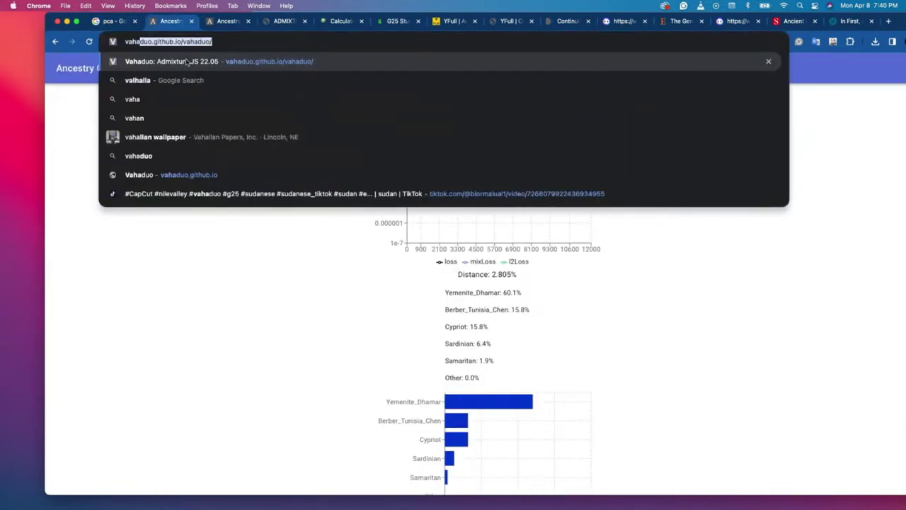
{"action": "left_click", "coordinate": [189, 63]}
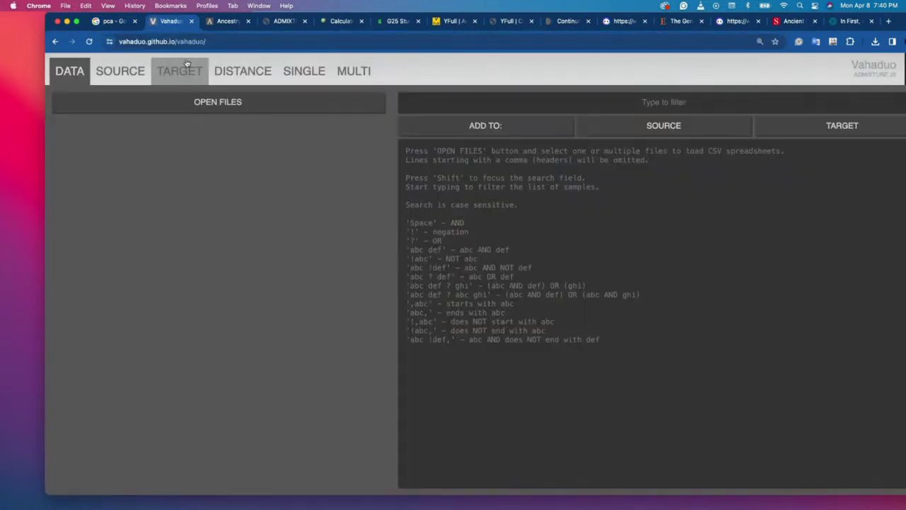
Go to the Vahaduo App Gallery and open the Custom PCA tool.
{"action": "left_click", "coordinate": [872, 64]}
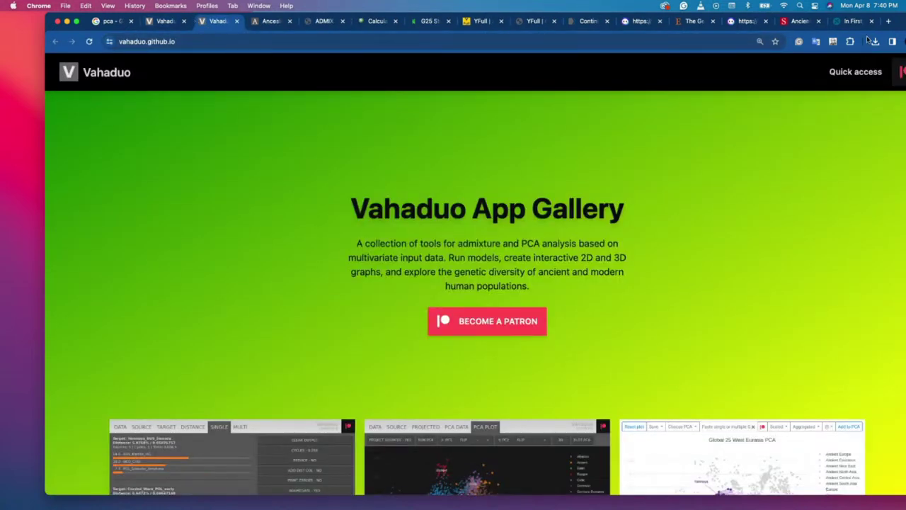
{"action": "scroll", "coordinate": [600, 269], "scroll_direction": "down", "scroll_amount": 5}
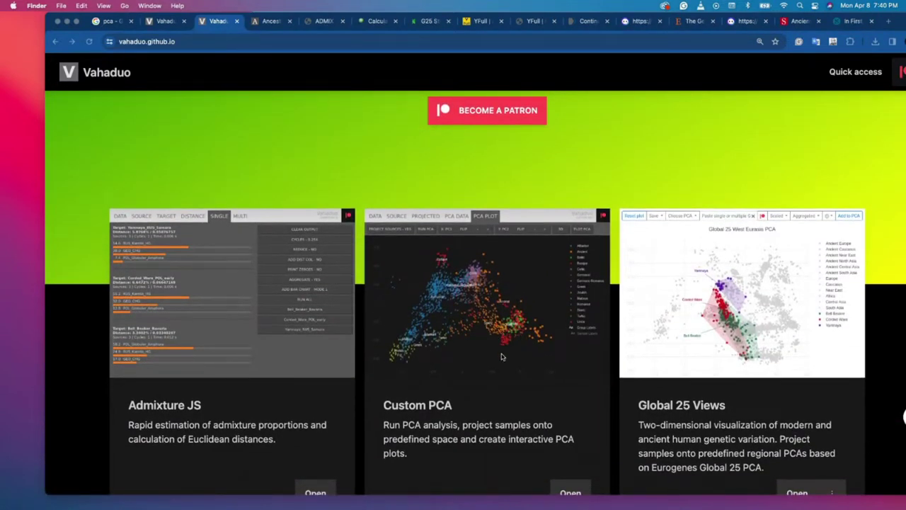
{"action": "scroll", "coordinate": [552, 404], "scroll_direction": "down", "scroll_amount": 1}
{"action": "left_click", "coordinate": [571, 479]}
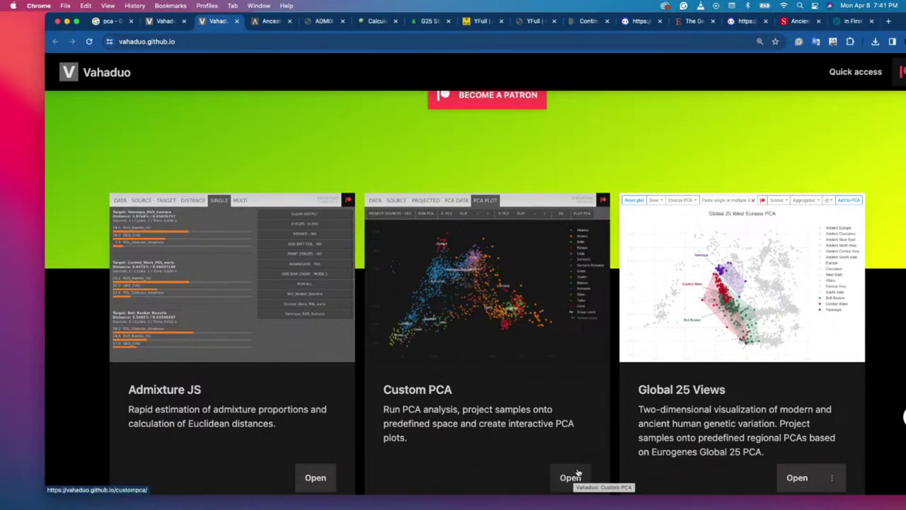
{"action": "left_click", "coordinate": [571, 479]}
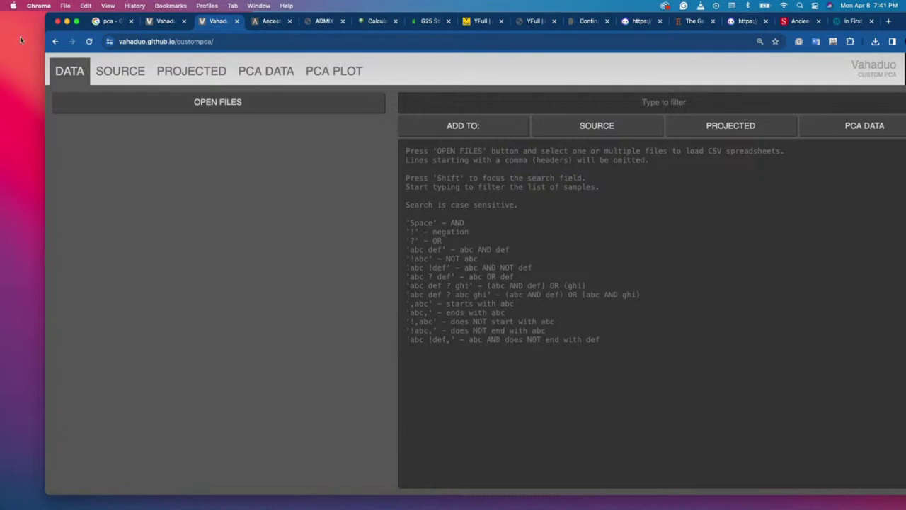
Look over the other tools in the Vahaduo App Gallery and return to Custom PCA.
{"action": "left_click", "coordinate": [55, 41]}
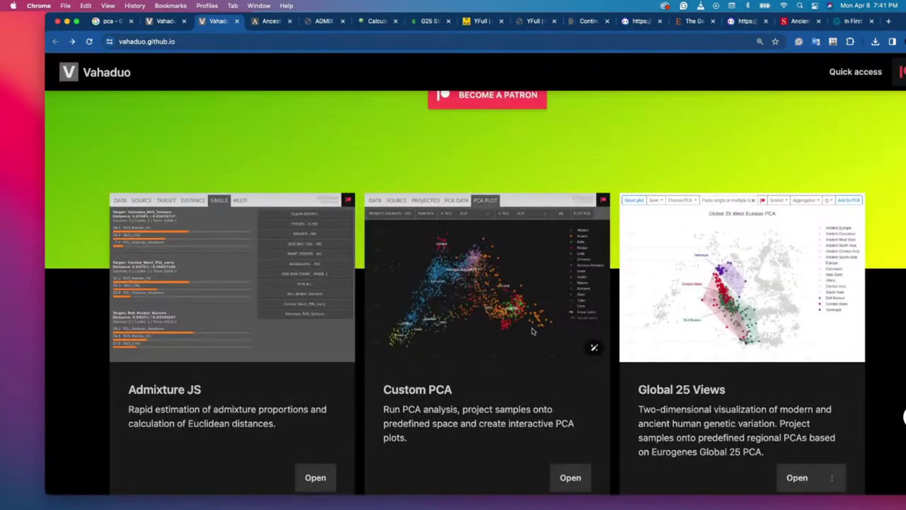
{"action": "scroll", "coordinate": [577, 418], "scroll_direction": "down", "scroll_amount": 2}
{"action": "scroll", "coordinate": [577, 419], "scroll_direction": "down", "scroll_amount": 5}
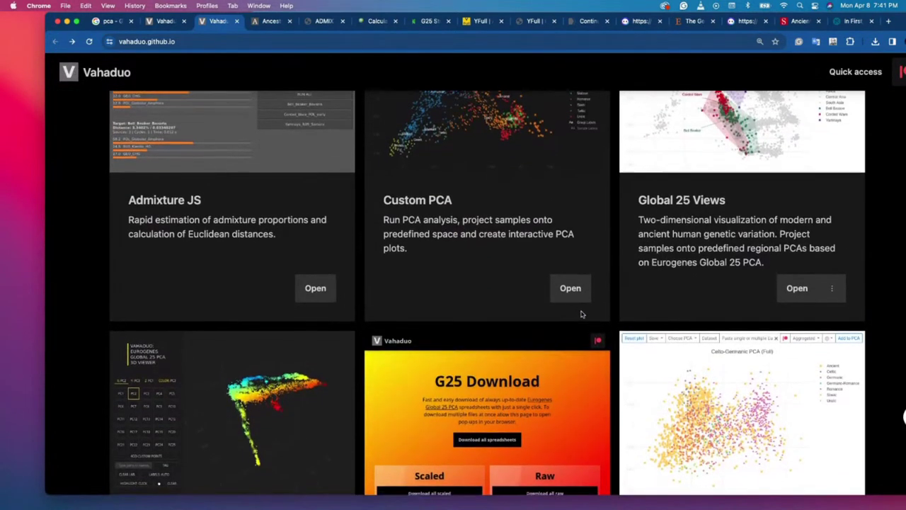
{"action": "scroll", "coordinate": [582, 314], "scroll_direction": "up", "scroll_amount": 2}
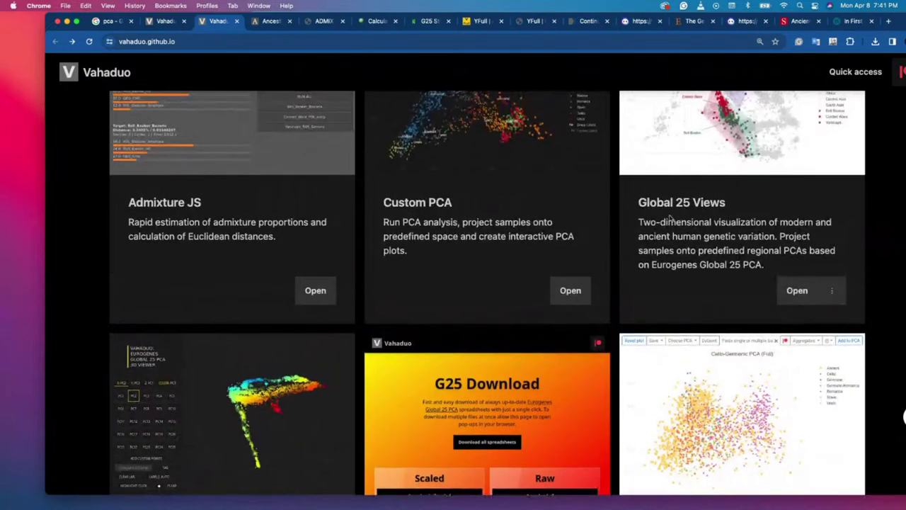
{"action": "left_click", "coordinate": [564, 305]}
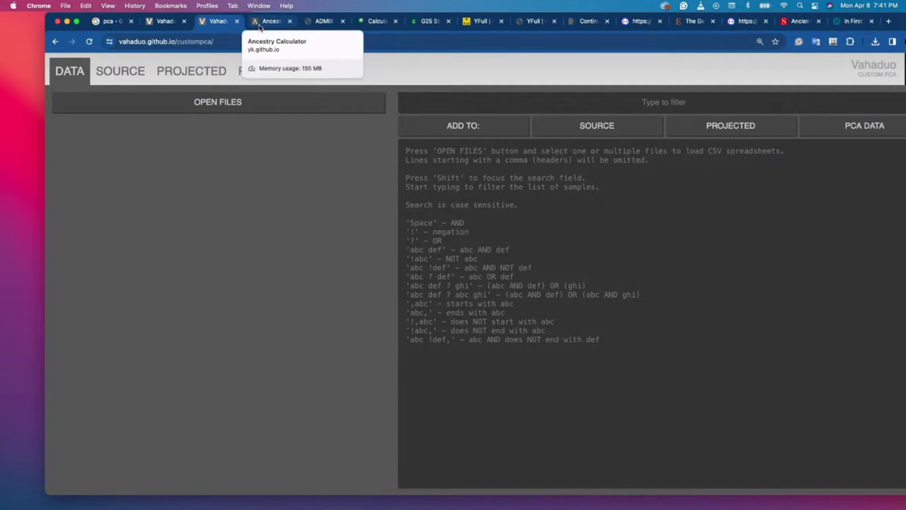
Replace the Neolithic-Eneolithic calculator page with a web search for "illustrative dna" and open the ILLUSTRATIVE DNA home page.
{"action": "left_click", "coordinate": [262, 21]}
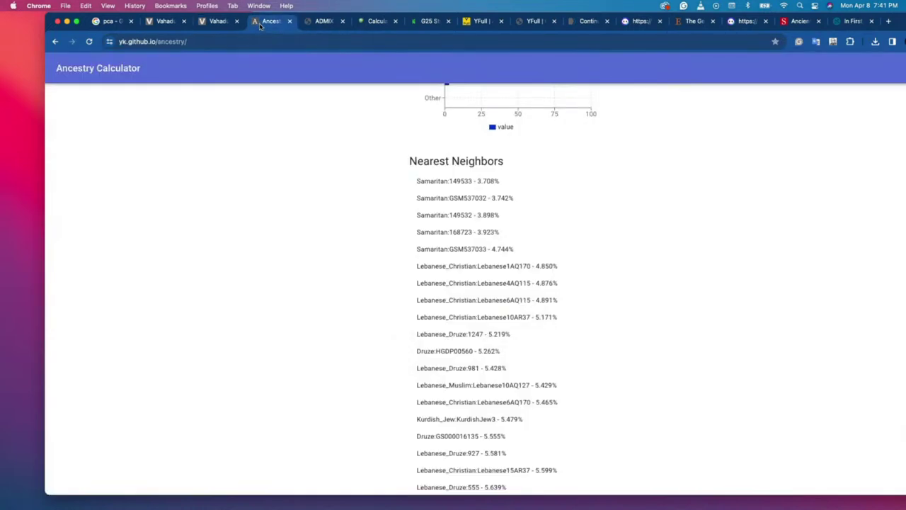
{"action": "left_click", "coordinate": [251, 41]}
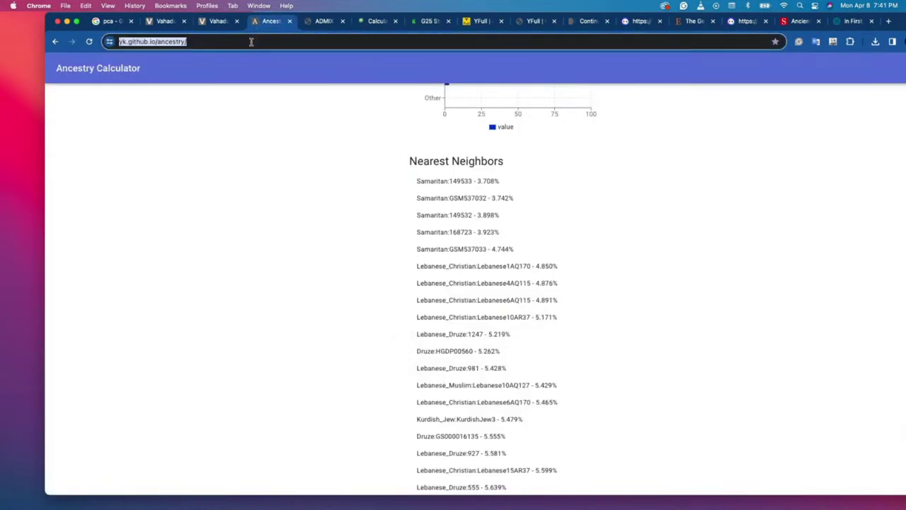
{"action": "left_click", "coordinate": [375, 21]}
{"action": "left_click", "coordinate": [316, 40]}
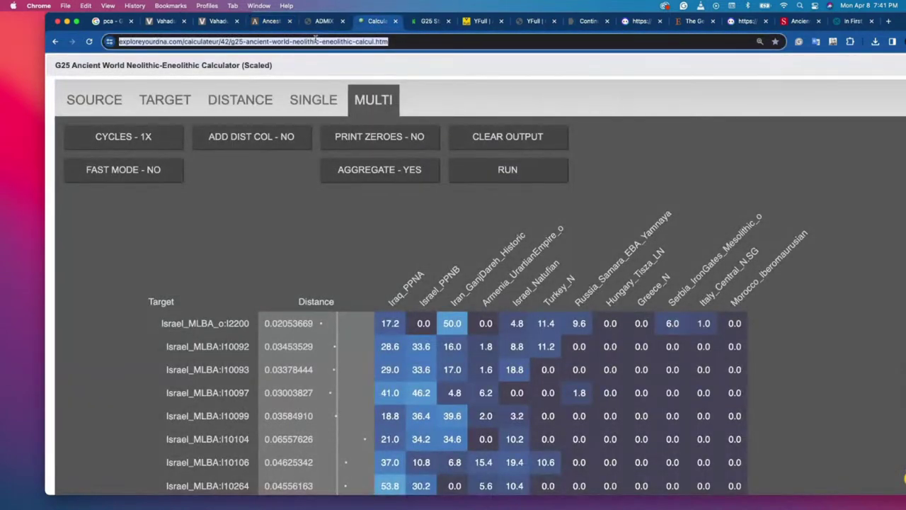
{"action": "type", "text": "illustra"}
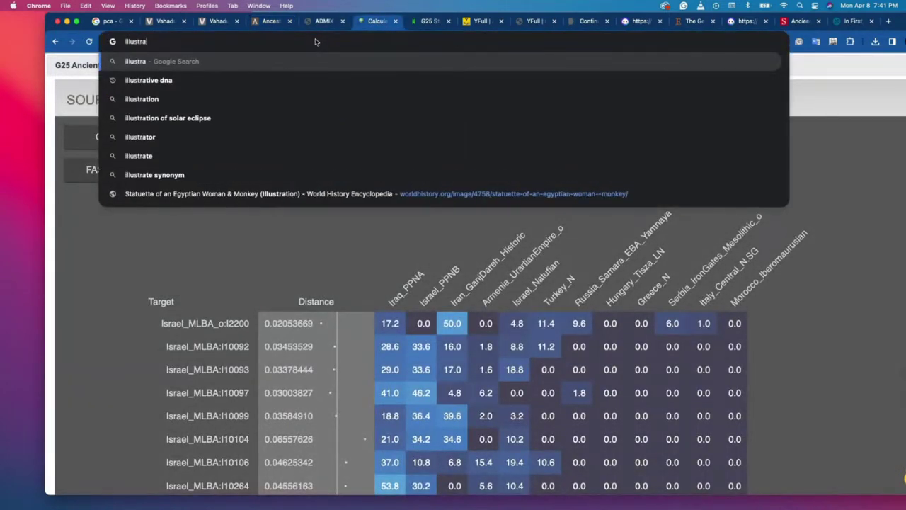
{"action": "type", "text": "t"}
{"action": "key", "text": "Down"}
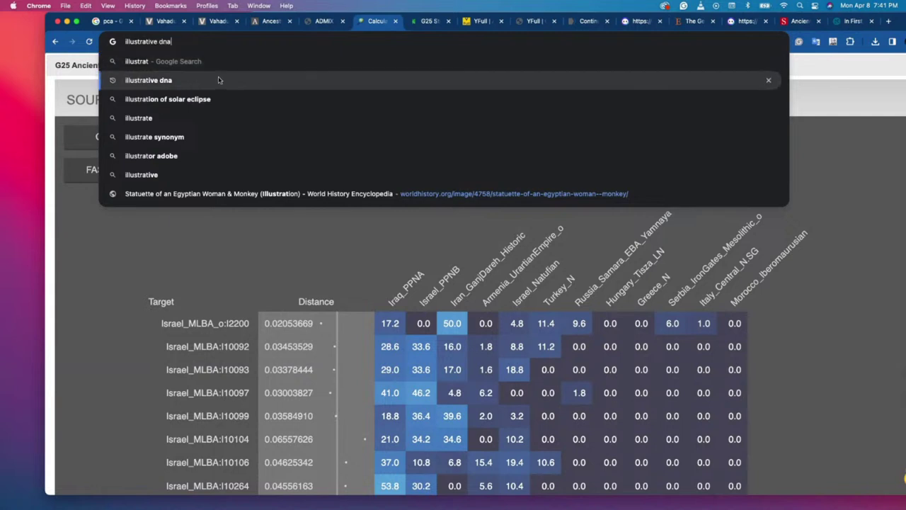
{"action": "key", "text": "Return"}
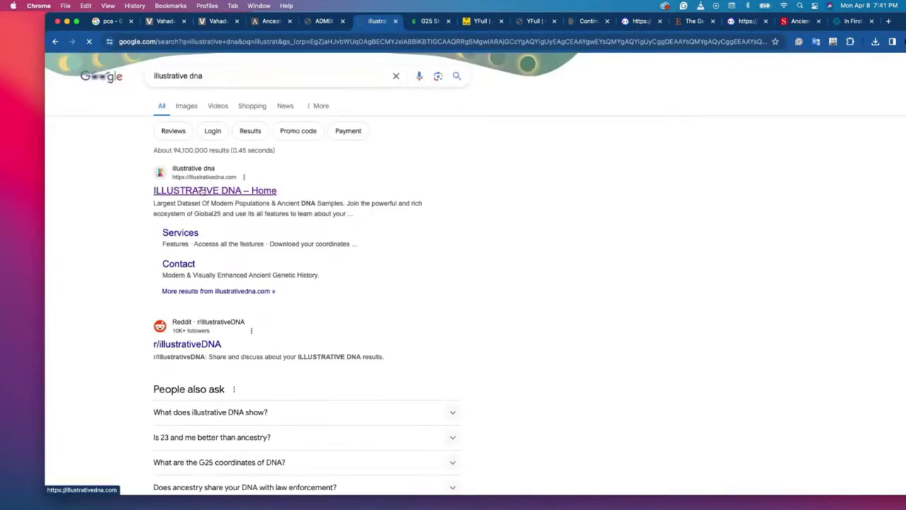
{"action": "left_click", "coordinate": [201, 191]}
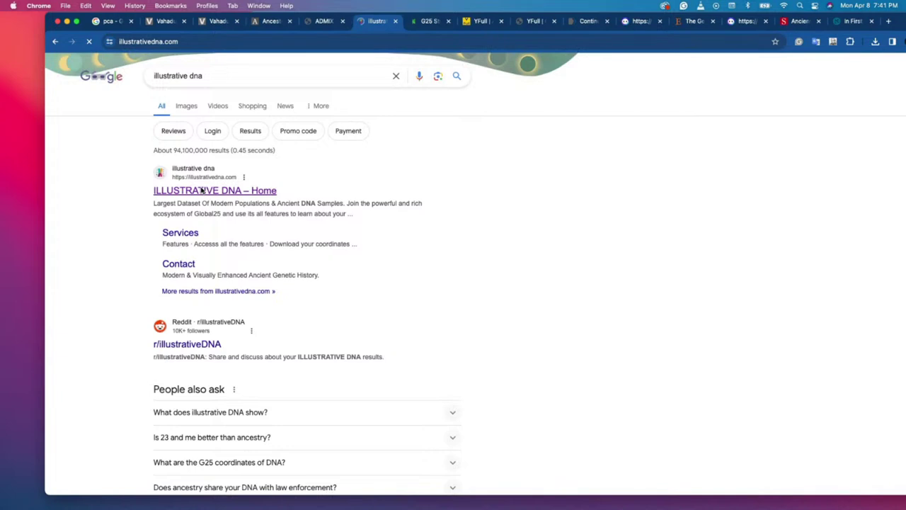
Switch to the DNAGENICS G25 Studio page and enlarge its display by two zoom levels.
{"action": "left_click", "coordinate": [424, 21]}
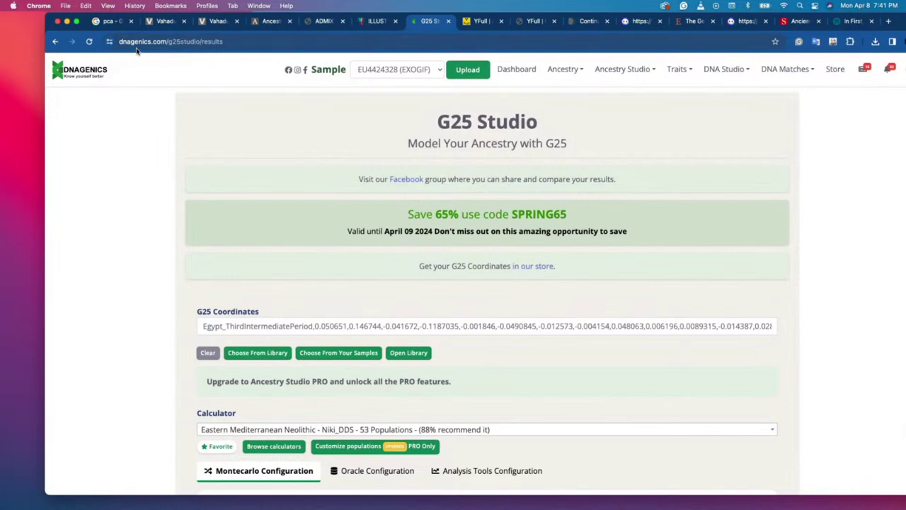
{"action": "key", "text": "super+equal"}
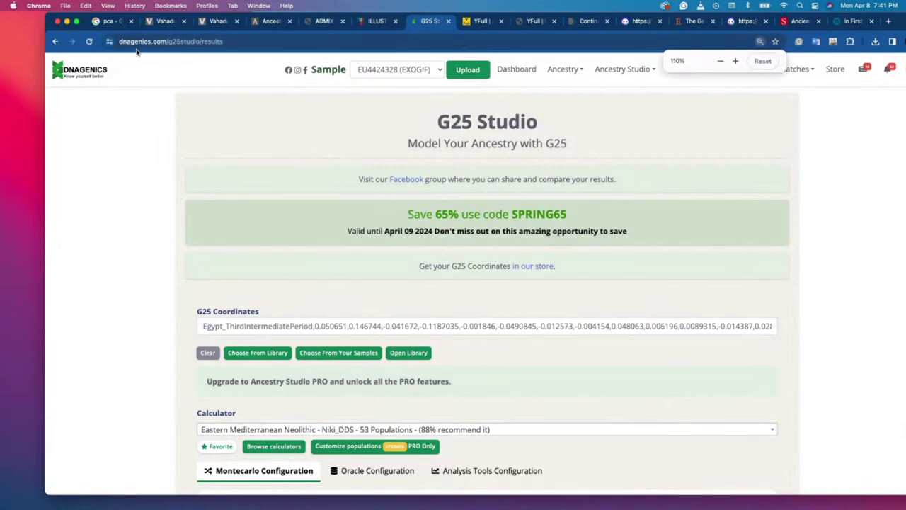
{"action": "key", "text": "super+equal"}
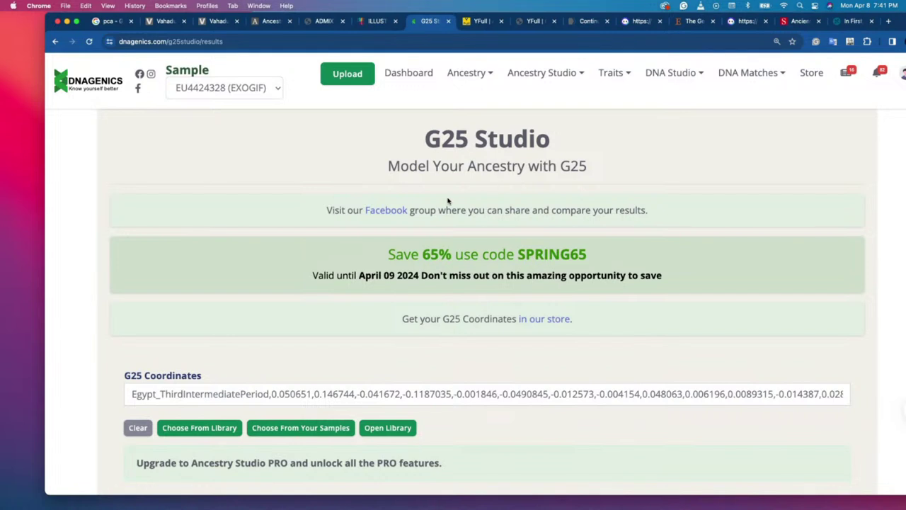
{"action": "scroll", "coordinate": [443, 201], "scroll_direction": "down", "scroll_amount": 1}
Check the upload options on the Illustrative DNA home page, then highlight the SPRING65 discount offer in G25 Studio.
{"action": "left_click", "coordinate": [386, 22]}
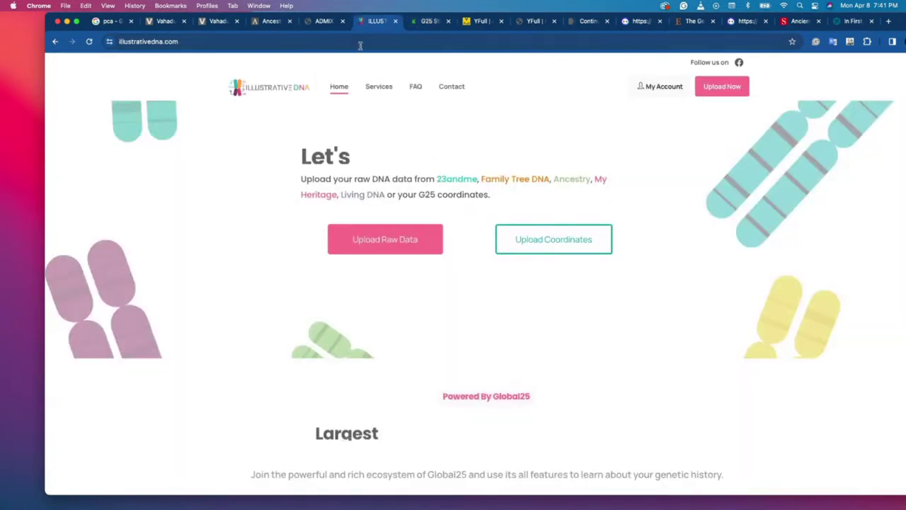
{"action": "scroll", "coordinate": [333, 152], "scroll_direction": "down", "scroll_amount": 1}
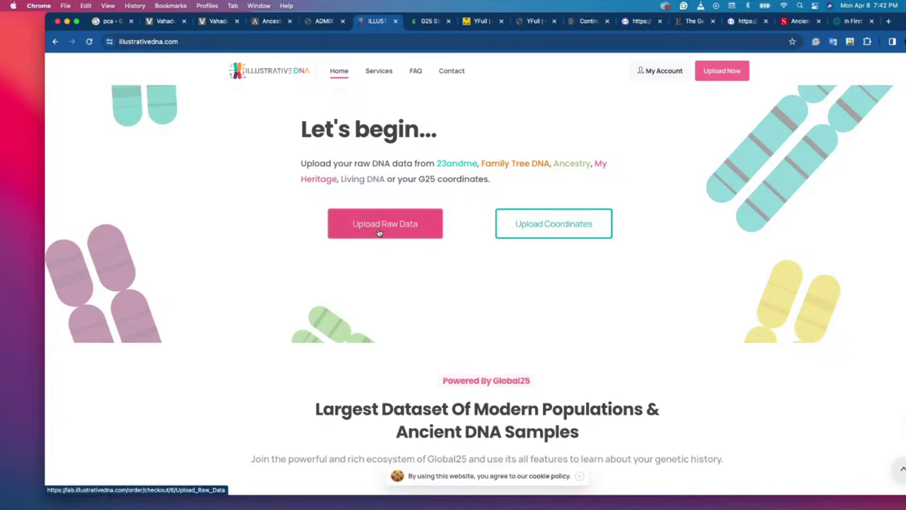
{"action": "left_click", "coordinate": [440, 22]}
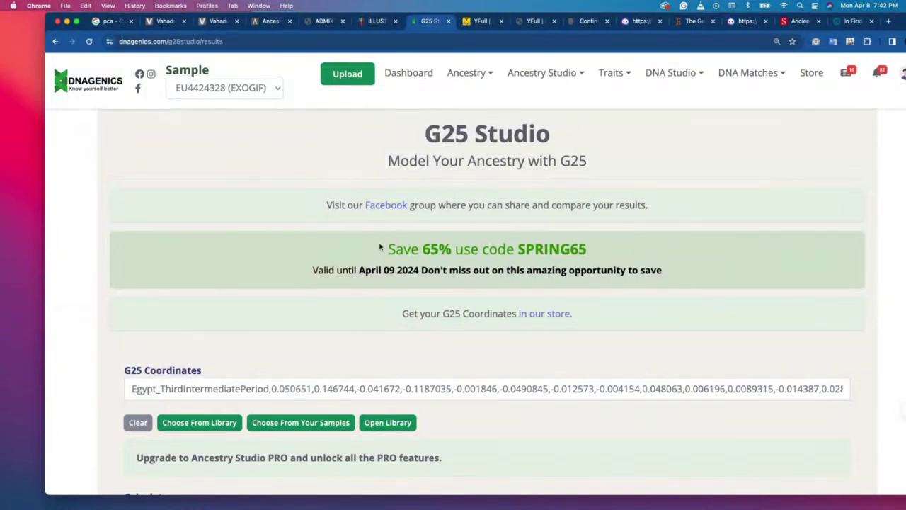
{"action": "left_click_drag", "start_coordinate": [386, 248], "coordinate": [587, 258]}
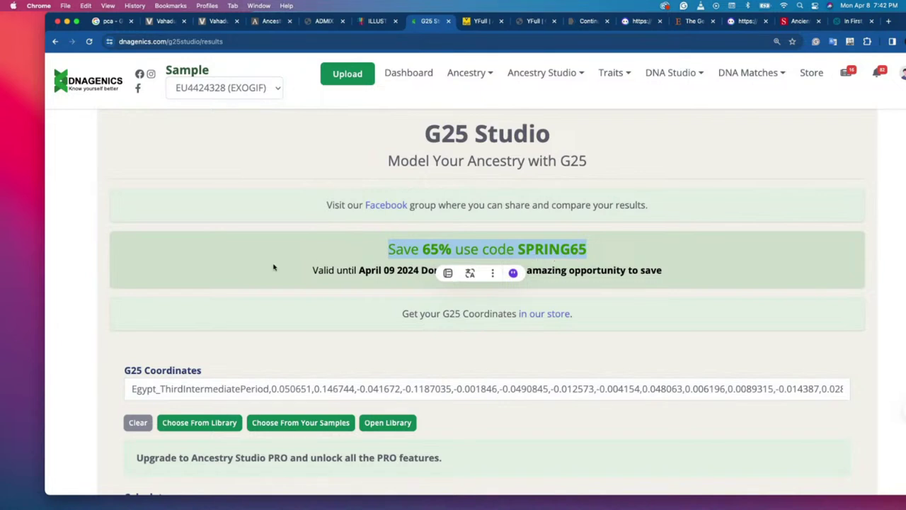
{"action": "left_click", "coordinate": [249, 270]}
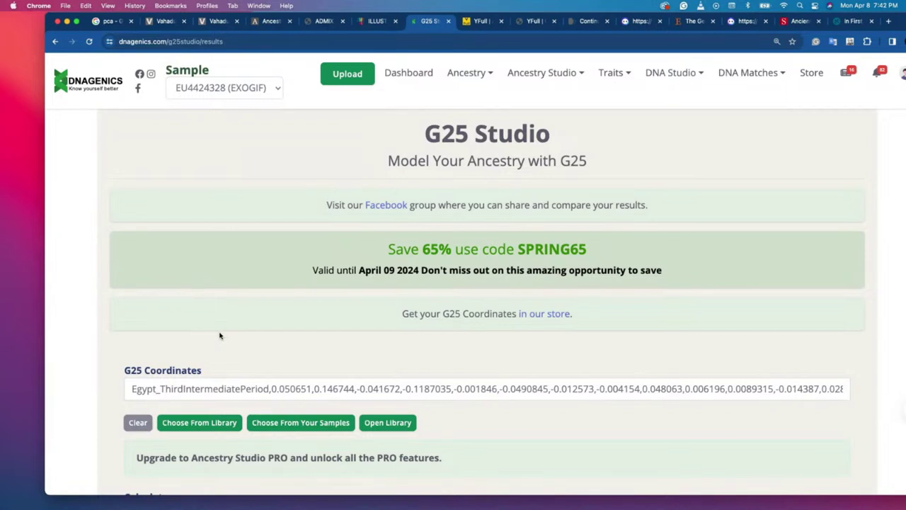
Review the Egypt_ThirdIntermediatePeriod coordinates, the selected Eastern Mediterranean Neolithic calculator and its Montecarlo configuration in G25 Studio.
{"action": "scroll", "coordinate": [208, 338], "scroll_direction": "down", "scroll_amount": 1}
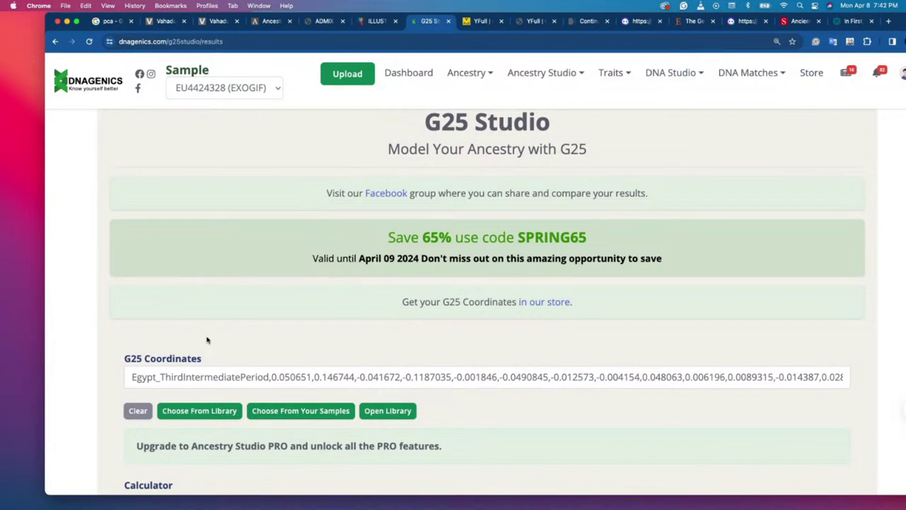
{"action": "scroll", "coordinate": [210, 344], "scroll_direction": "down", "scroll_amount": 1}
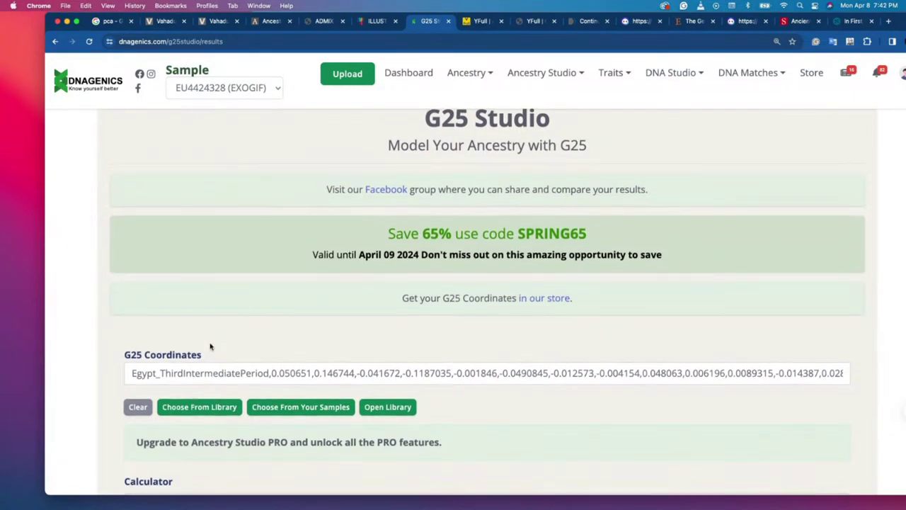
{"action": "scroll", "coordinate": [211, 345], "scroll_direction": "down", "scroll_amount": 1}
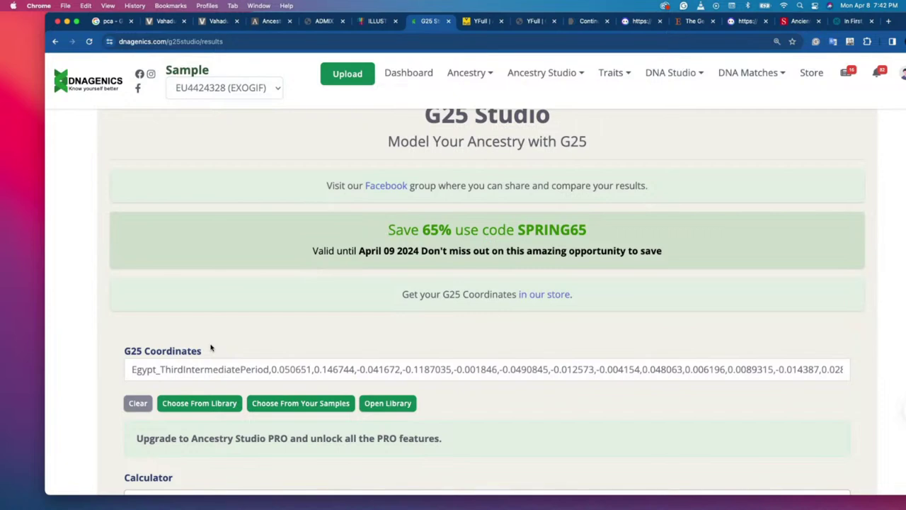
{"action": "scroll", "coordinate": [210, 348], "scroll_direction": "down", "scroll_amount": 5}
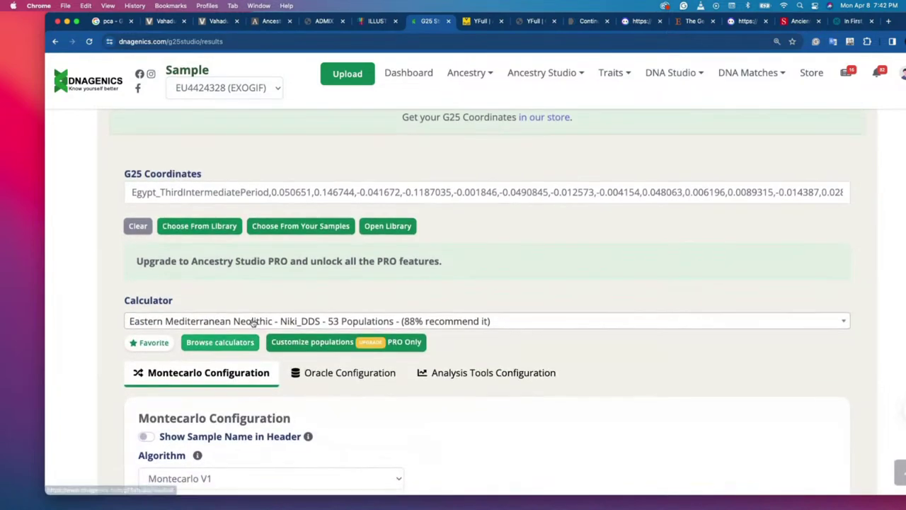
{"action": "scroll", "coordinate": [267, 284], "scroll_direction": "down", "scroll_amount": 2}
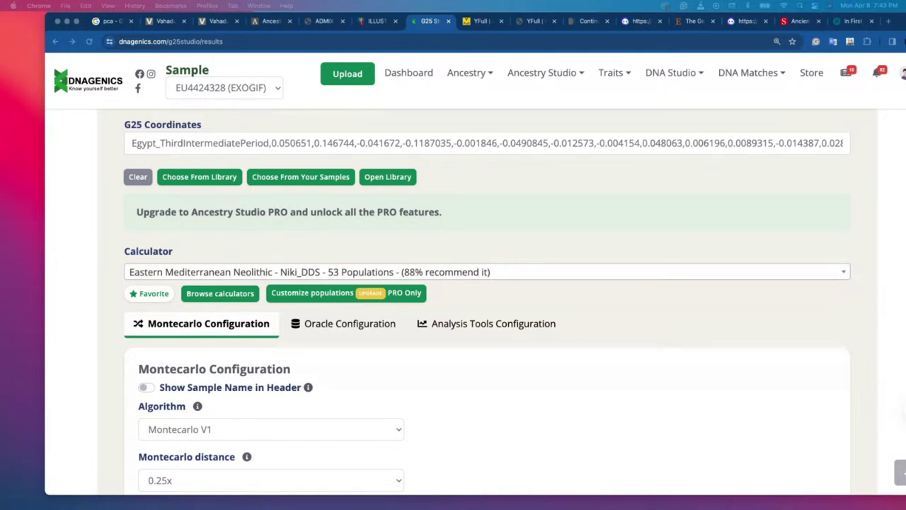
Examine the Montecarlo results for Egypt_ThirdIntermediatePeriod, including the fit, the population percentages and the ring chart.
{"action": "scroll", "coordinate": [621, 203], "scroll_direction": "down", "scroll_amount": 10}
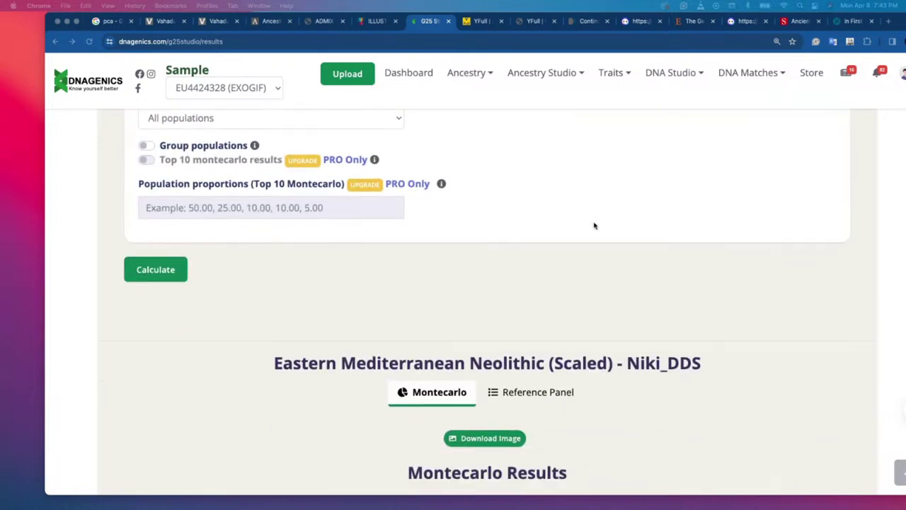
{"action": "scroll", "coordinate": [593, 226], "scroll_direction": "down", "scroll_amount": 4}
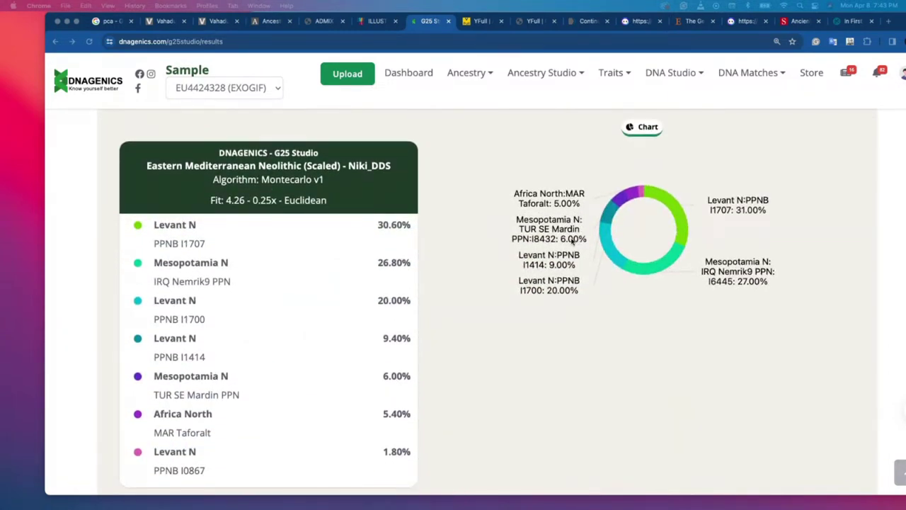
{"action": "scroll", "coordinate": [570, 244], "scroll_direction": "down", "scroll_amount": 1}
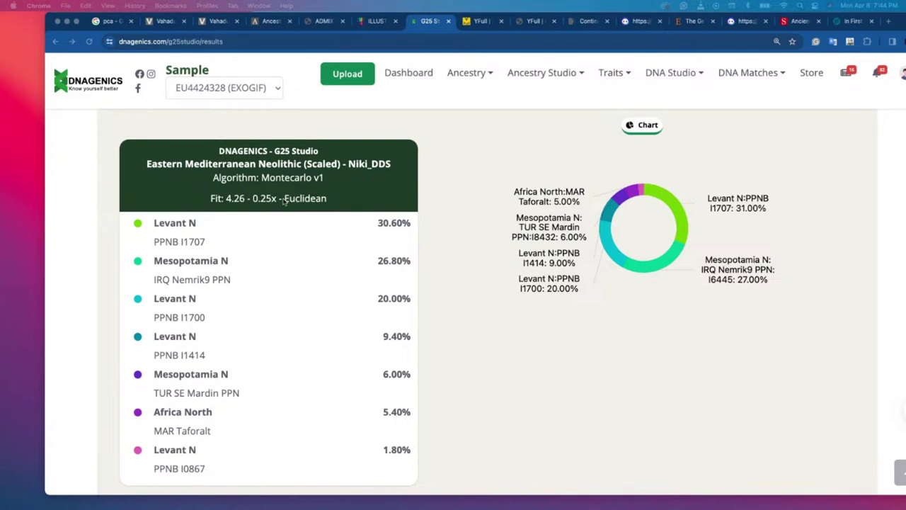
{"action": "scroll", "coordinate": [282, 203], "scroll_direction": "up", "scroll_amount": 2}
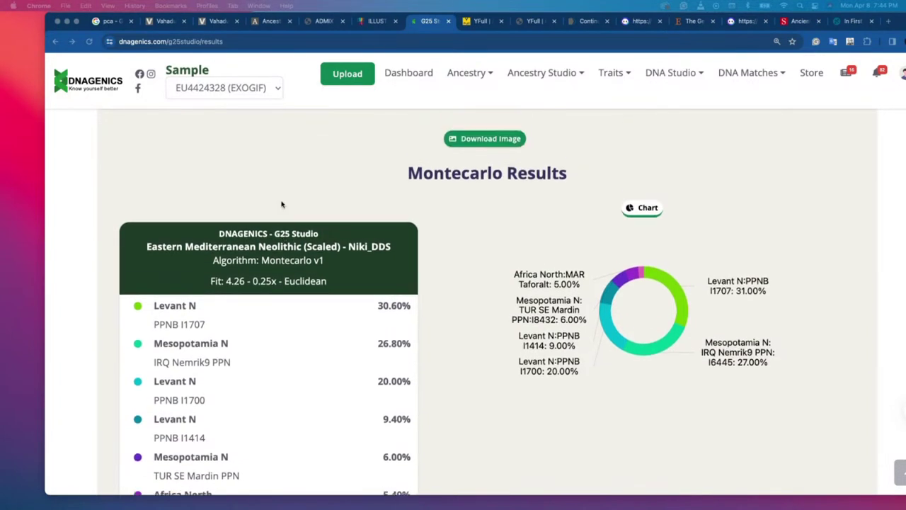
{"action": "scroll", "coordinate": [282, 205], "scroll_direction": "up", "scroll_amount": 2}
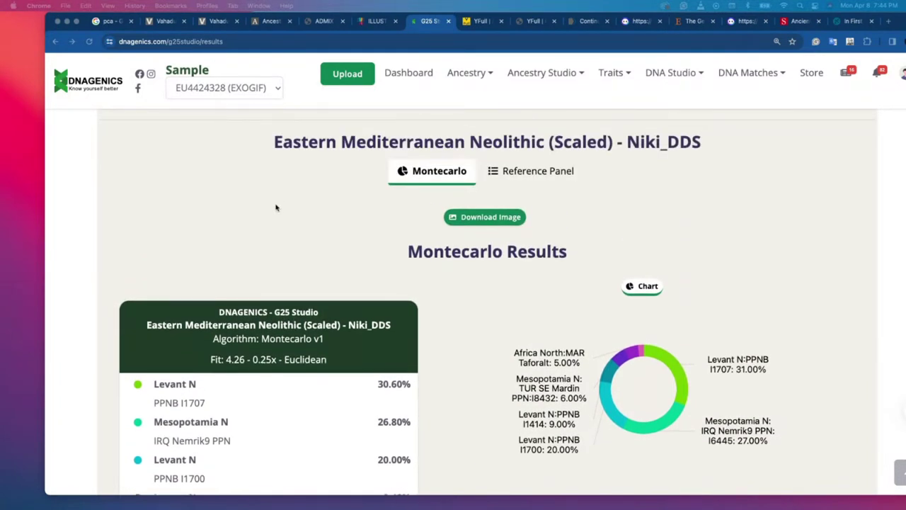
Return to the G25 coordinates and highlight the Egypt_ThirdIntermediatePeriod name at their start.
{"action": "scroll", "coordinate": [276, 208], "scroll_direction": "down", "scroll_amount": 1}
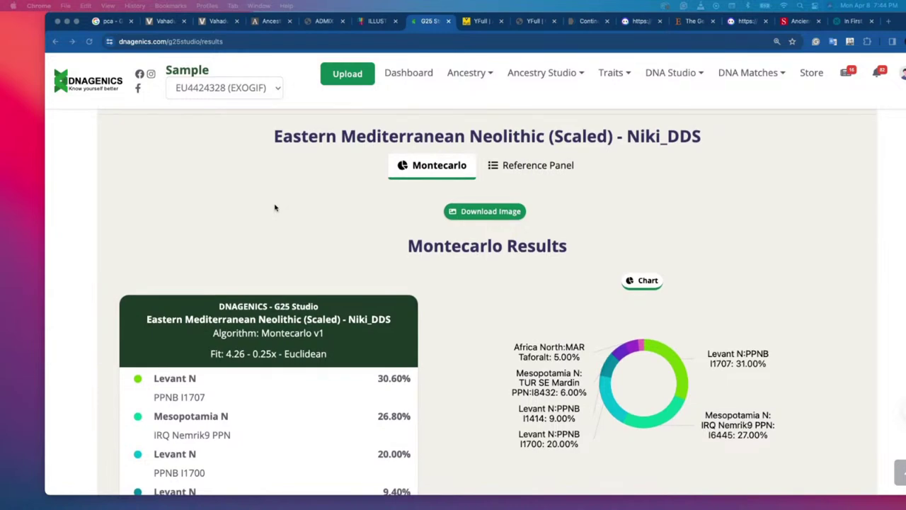
{"action": "scroll", "coordinate": [275, 208], "scroll_direction": "up", "scroll_amount": 15}
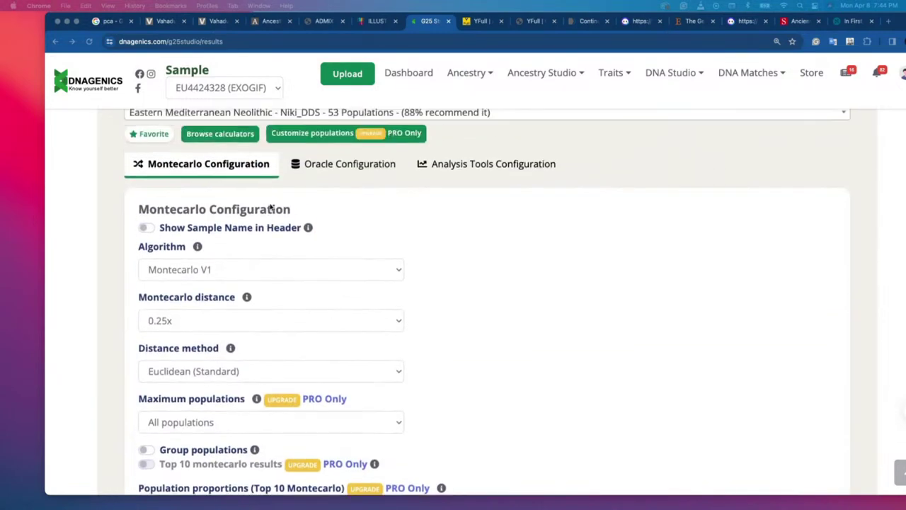
{"action": "scroll", "coordinate": [270, 206], "scroll_direction": "up", "scroll_amount": 4}
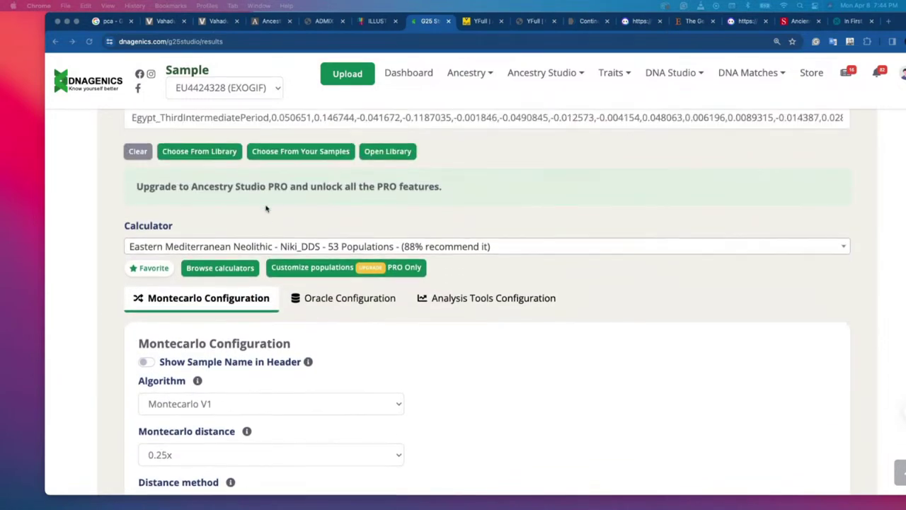
{"action": "scroll", "coordinate": [266, 208], "scroll_direction": "up", "scroll_amount": 2}
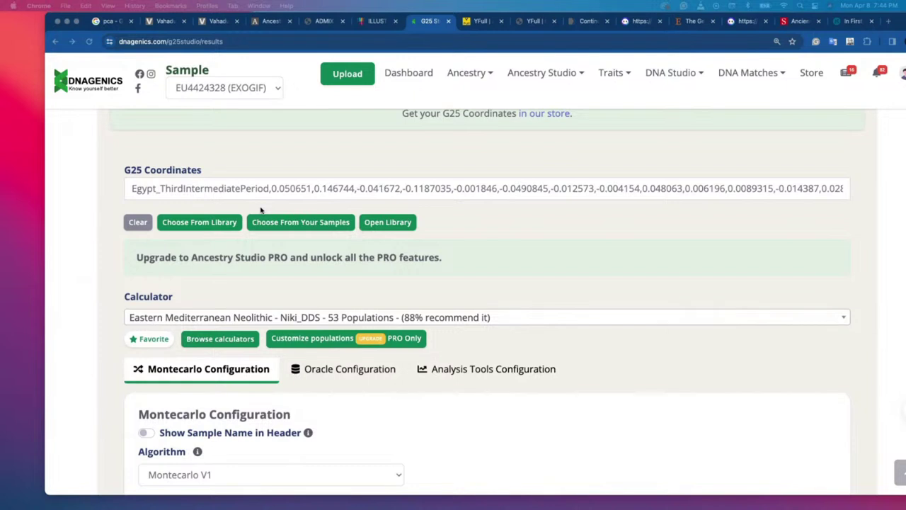
{"action": "scroll", "coordinate": [243, 200], "scroll_direction": "down", "scroll_amount": 1}
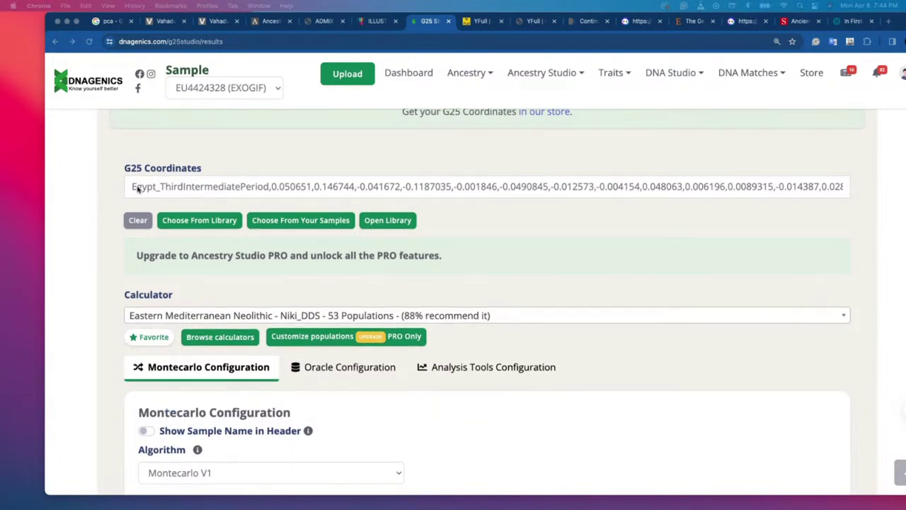
{"action": "left_click_drag", "start_coordinate": [132, 187], "coordinate": [296, 187]}
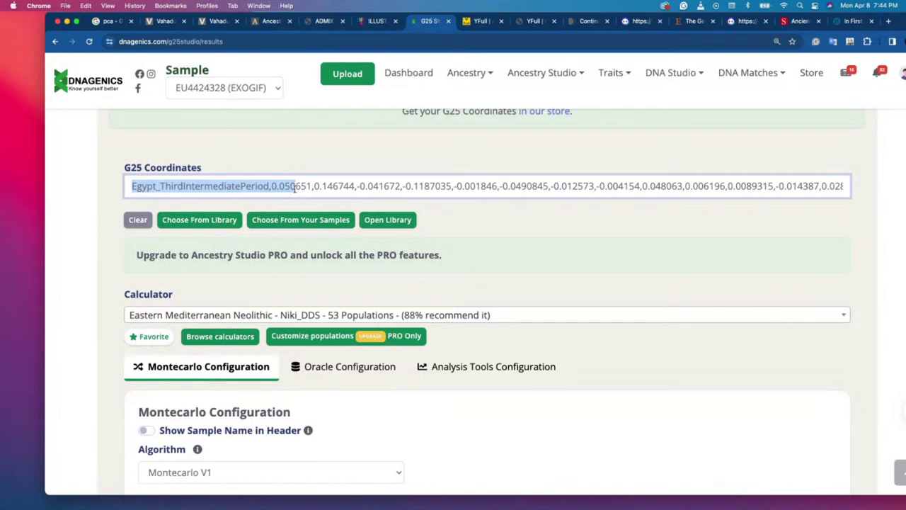
Look over the Montecarlo configuration and check which tools Ancestry Studio offers.
{"action": "scroll", "coordinate": [492, 207], "scroll_direction": "down", "scroll_amount": 3}
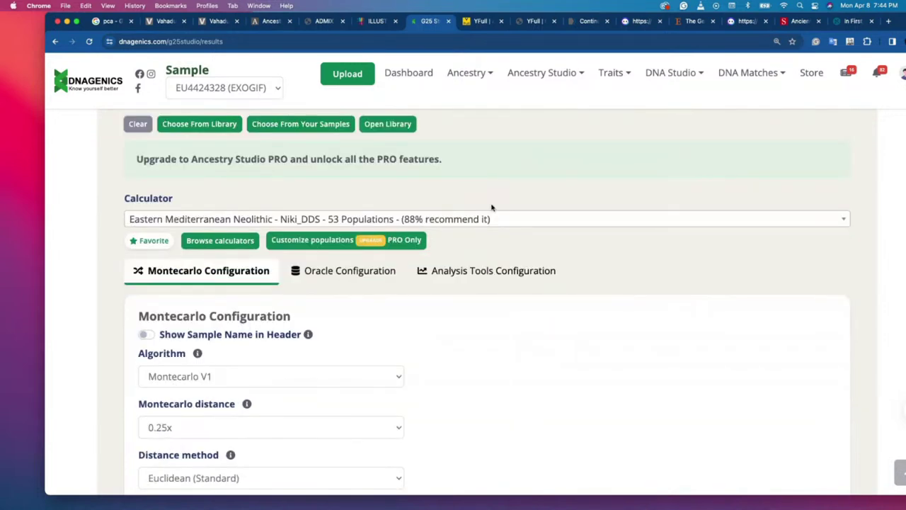
{"action": "scroll", "coordinate": [492, 207], "scroll_direction": "down", "scroll_amount": 10}
{"action": "scroll", "coordinate": [488, 211], "scroll_direction": "down", "scroll_amount": 5}
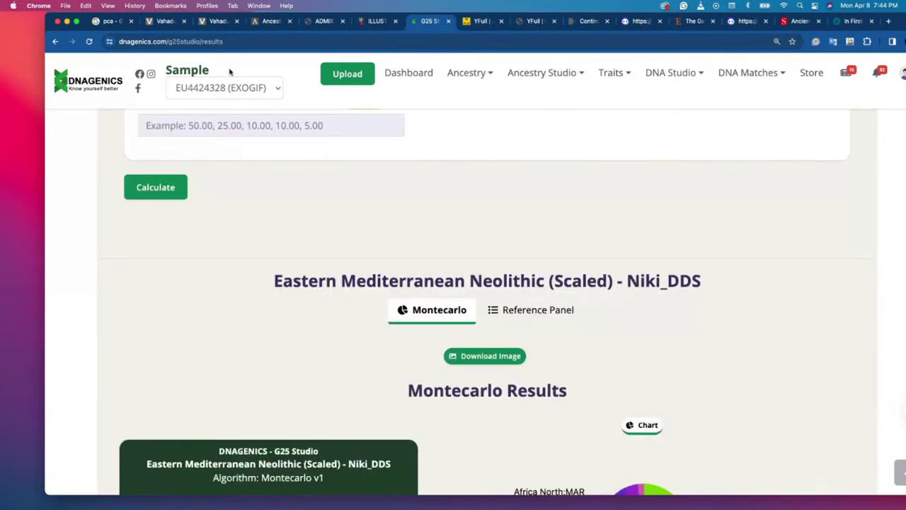
{"action": "scroll", "coordinate": [229, 71], "scroll_direction": "up", "scroll_amount": 5}
{"action": "left_click", "coordinate": [525, 82]}
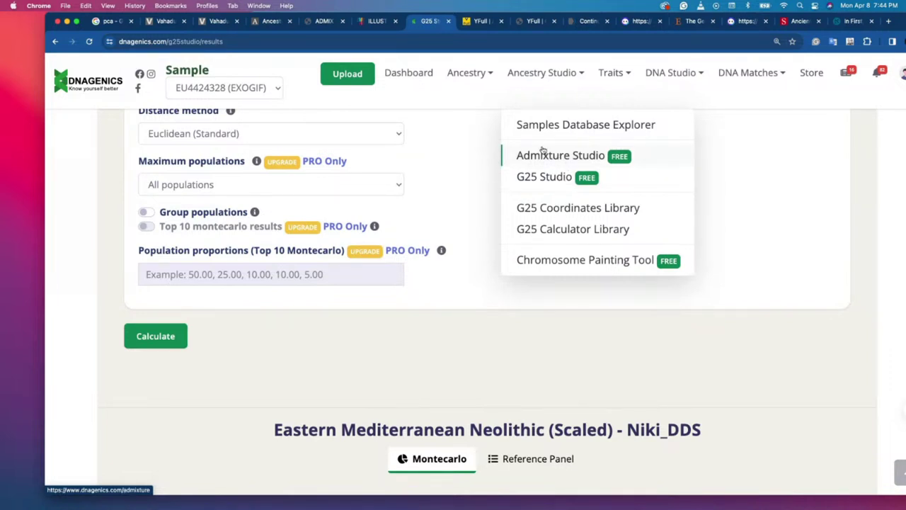
{"action": "scroll", "coordinate": [436, 227], "scroll_direction": "down", "scroll_amount": 2}
{"action": "scroll", "coordinate": [437, 228], "scroll_direction": "up", "scroll_amount": 5}
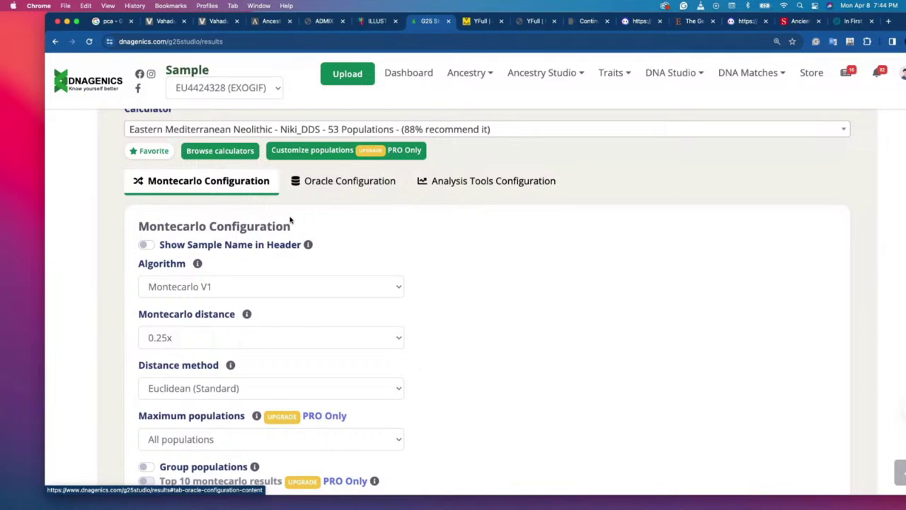
Browse the available G25 calculators without choosing a different one.
{"action": "scroll", "coordinate": [289, 220], "scroll_direction": "up", "scroll_amount": 1}
{"action": "left_click", "coordinate": [272, 167]}
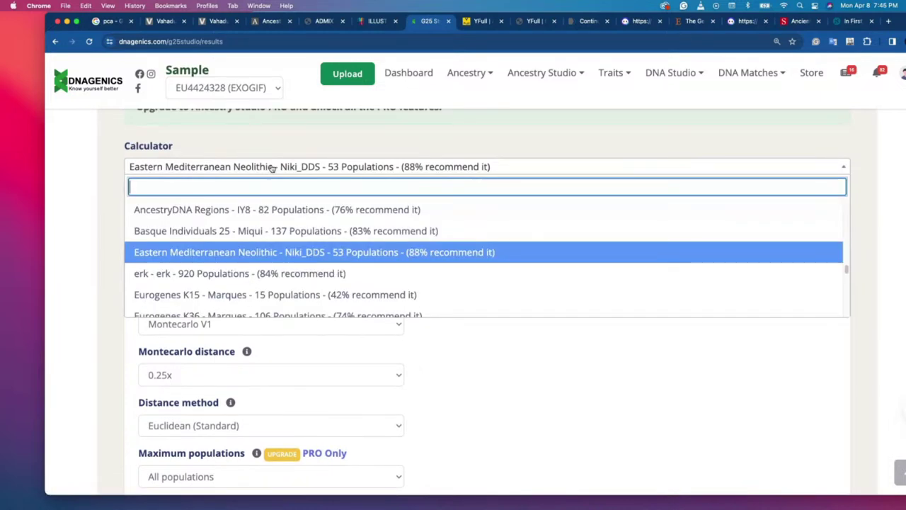
{"action": "scroll", "coordinate": [307, 249], "scroll_direction": "down", "scroll_amount": 1}
{"action": "scroll", "coordinate": [307, 249], "scroll_direction": "down", "scroll_amount": 3}
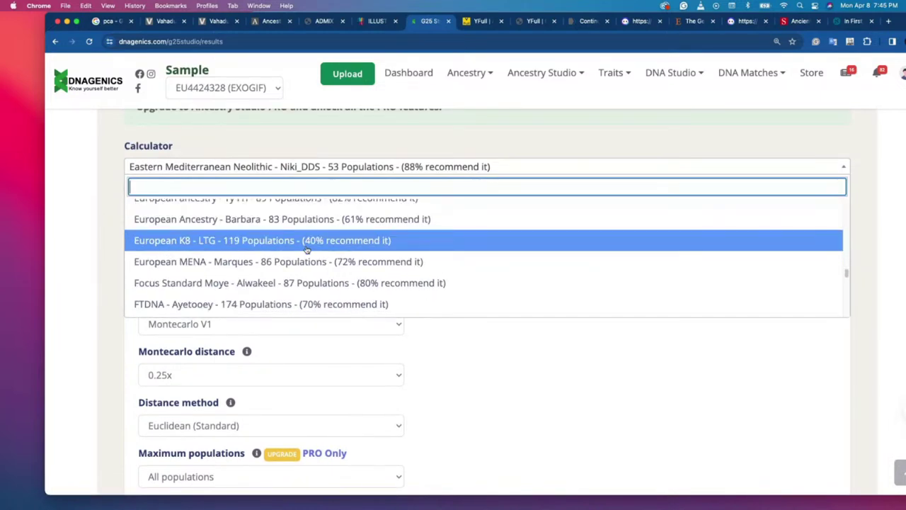
{"action": "left_click", "coordinate": [543, 428]}
{"action": "scroll", "coordinate": [240, 187], "scroll_direction": "down", "scroll_amount": 2}
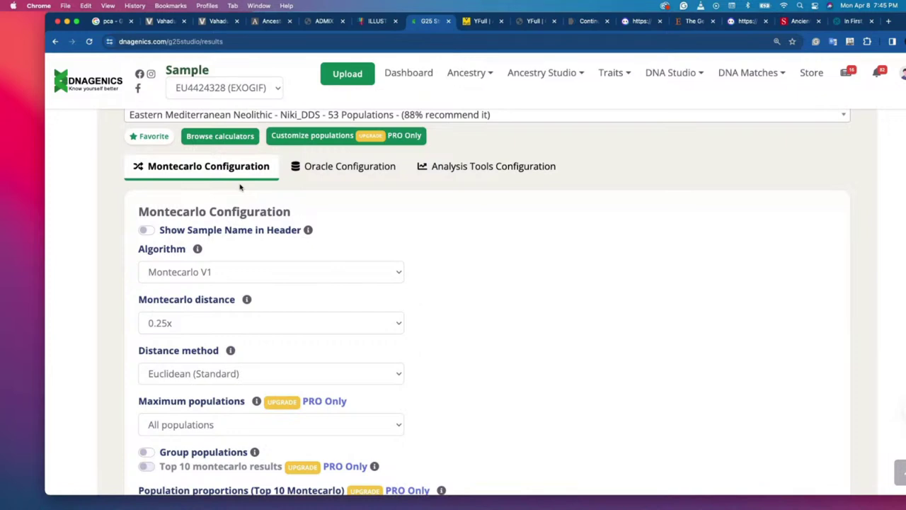
Inspect the Levant, Mesopotamia and Africa North segments of the ring chart in the Montecarlo results.
{"action": "scroll", "coordinate": [240, 187], "scroll_direction": "up", "scroll_amount": 2}
{"action": "scroll", "coordinate": [188, 144], "scroll_direction": "up", "scroll_amount": 3}
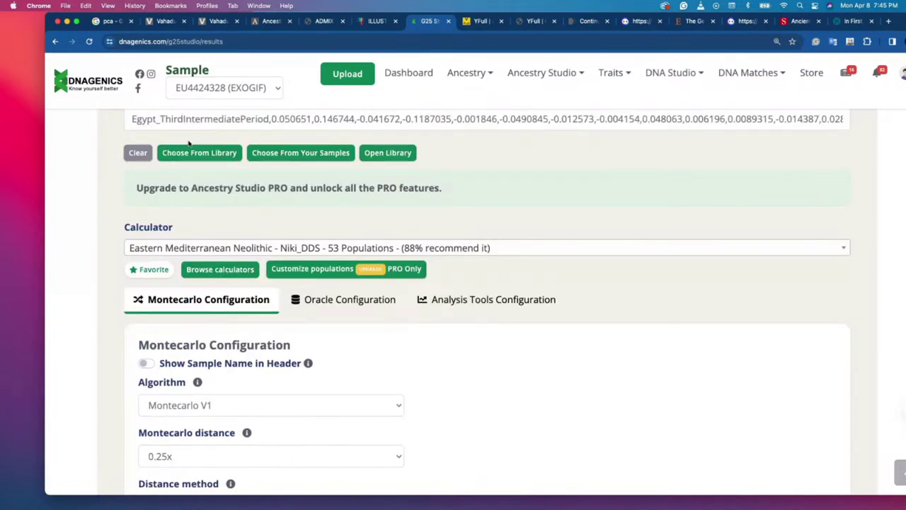
{"action": "scroll", "coordinate": [188, 143], "scroll_direction": "down", "scroll_amount": 1}
{"action": "scroll", "coordinate": [407, 203], "scroll_direction": "down", "scroll_amount": 10}
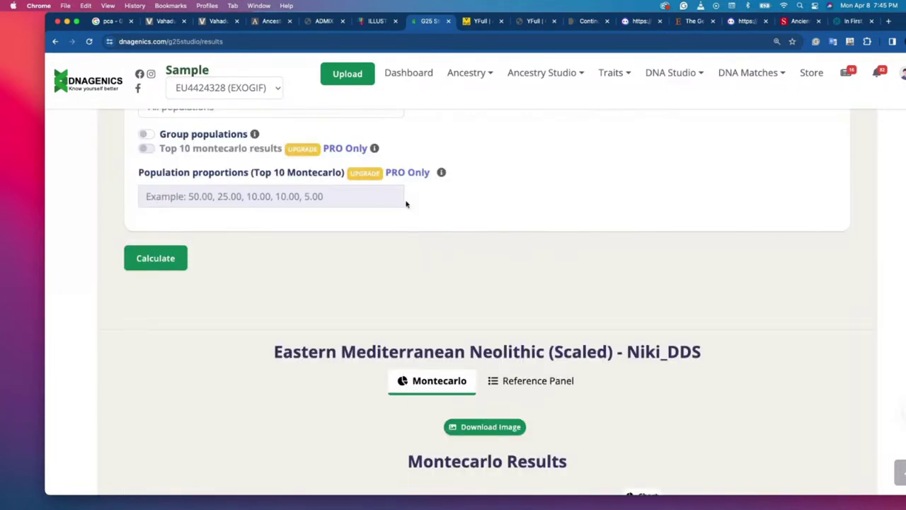
{"action": "scroll", "coordinate": [406, 204], "scroll_direction": "down", "scroll_amount": 10}
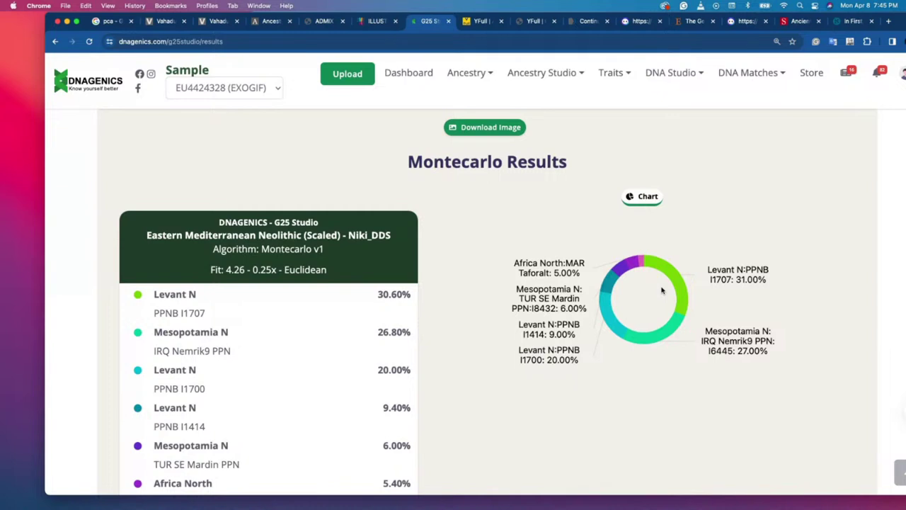
{"action": "mouse_move", "coordinate": [672, 283]}
{"action": "mouse_move", "coordinate": [688, 303]}
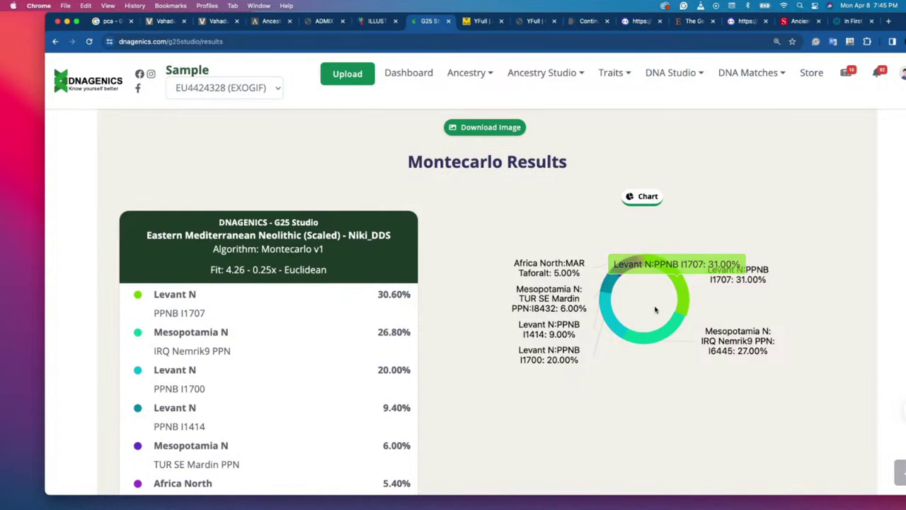
{"action": "mouse_move", "coordinate": [669, 325]}
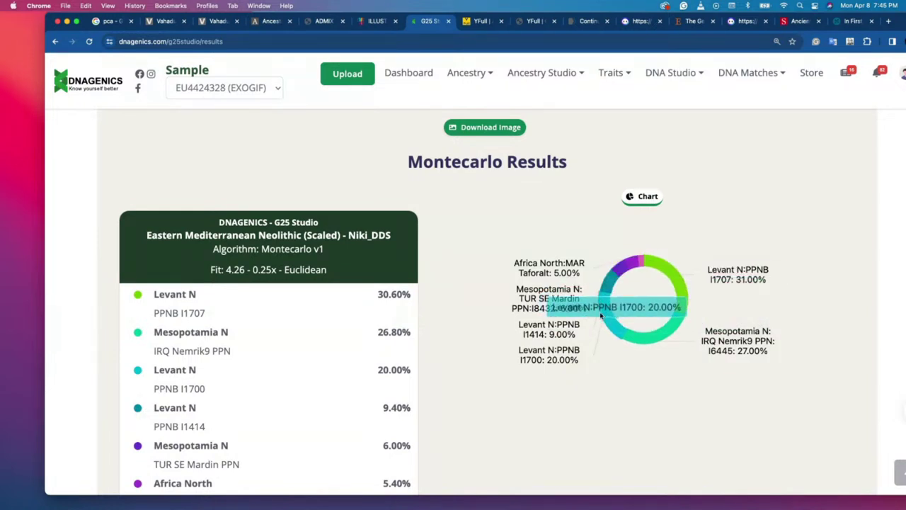
{"action": "mouse_move", "coordinate": [604, 320]}
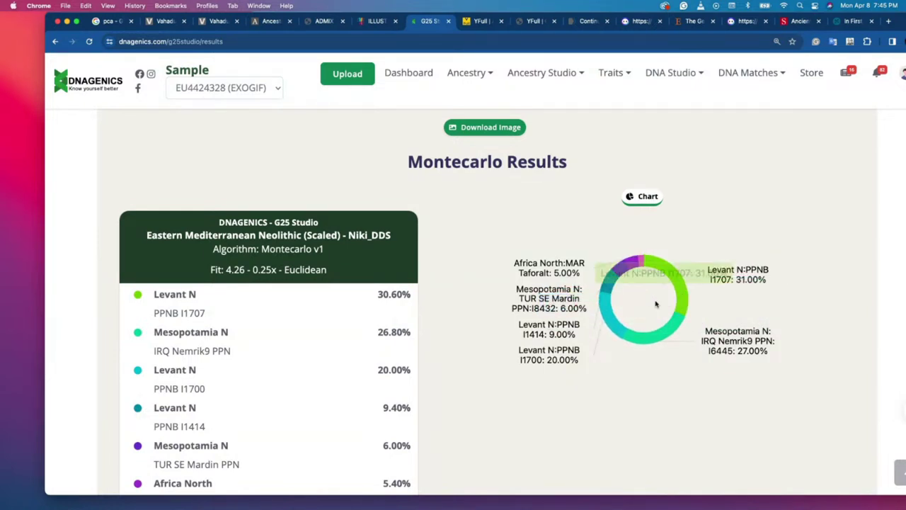
{"action": "mouse_move", "coordinate": [625, 272]}
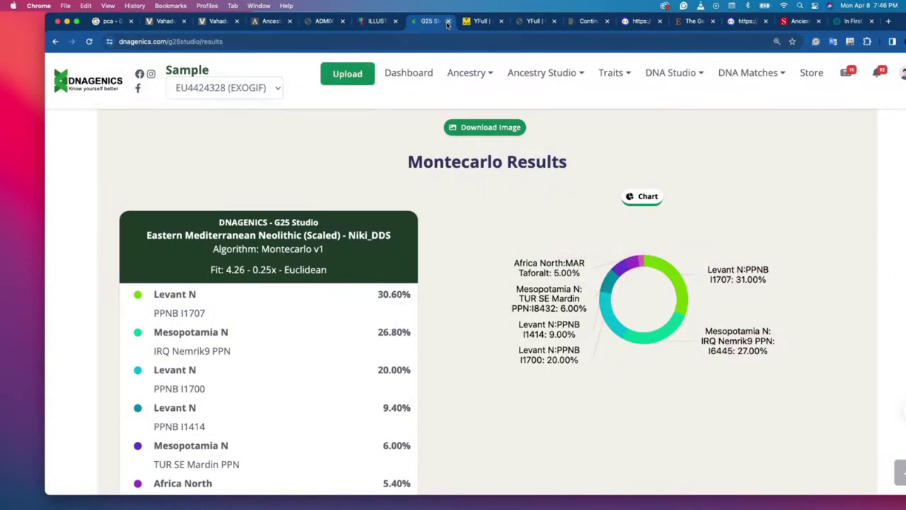
Find "90" in the Science article about the Canaanites and highlight the paragraph on present-day Lebanese descent.
{"action": "left_click", "coordinate": [796, 21]}
{"action": "type", "text": "90"}
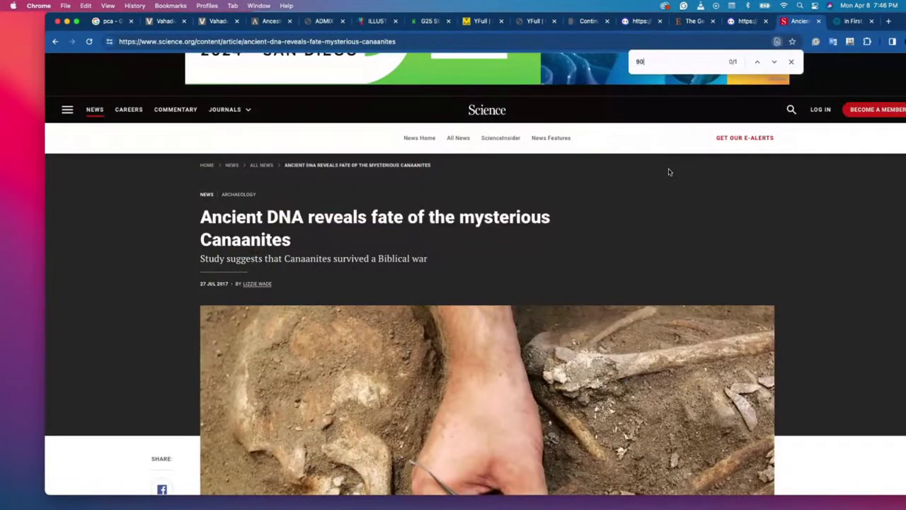
{"action": "key", "text": "Return"}
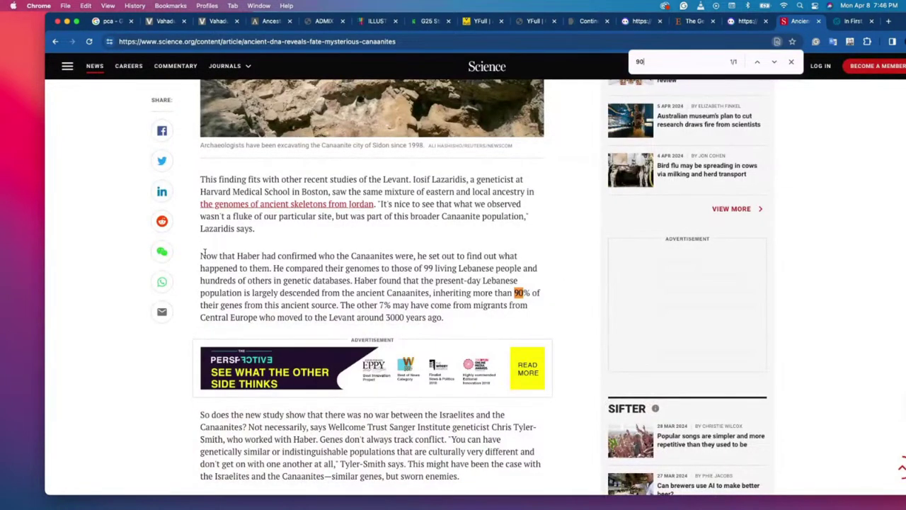
{"action": "left_click_drag", "start_coordinate": [204, 255], "coordinate": [447, 319]}
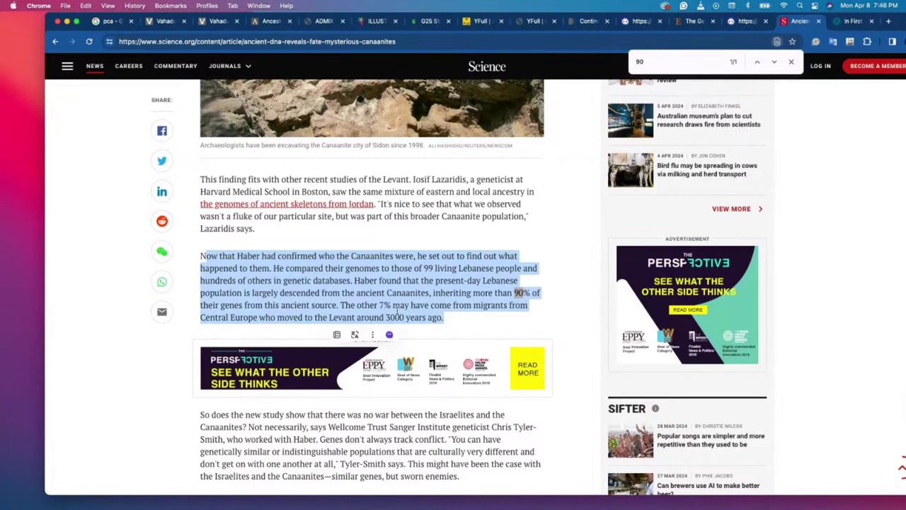
{"action": "left_click", "coordinate": [398, 312]}
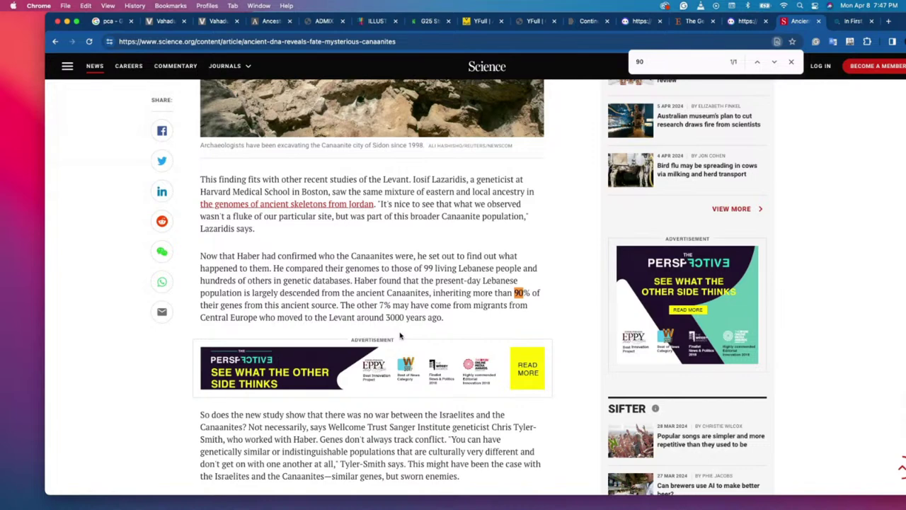
Read back through the article's earlier paragraphs on Canaanite origins and the Sidon samples, then close the text search.
{"action": "scroll", "coordinate": [400, 336], "scroll_direction": "down", "scroll_amount": 1}
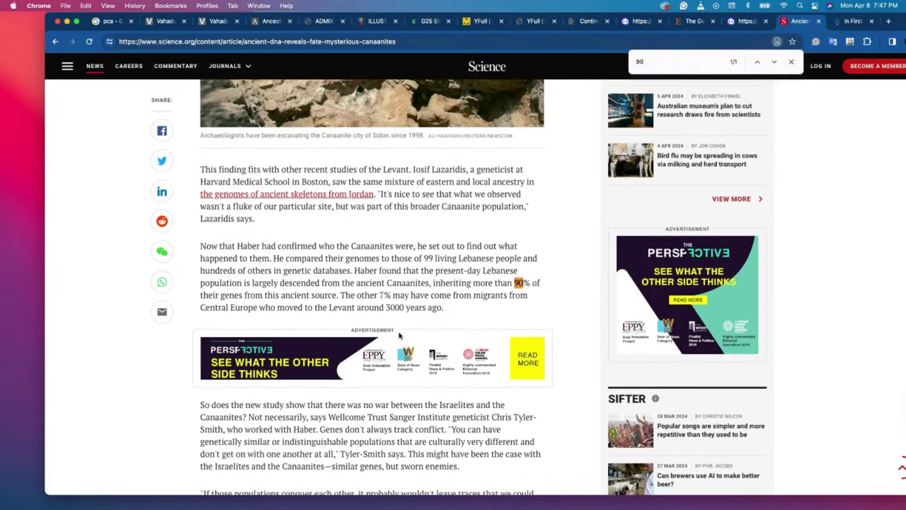
{"action": "scroll", "coordinate": [400, 335], "scroll_direction": "up", "scroll_amount": 1}
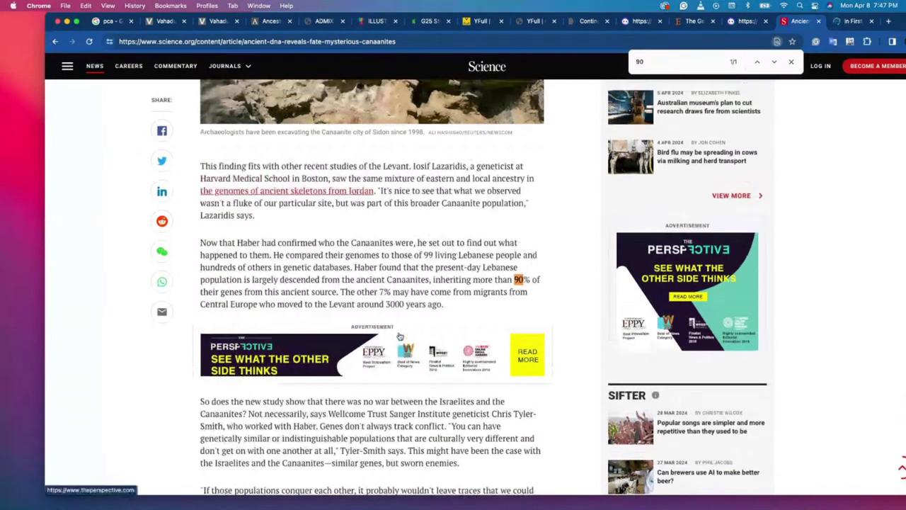
{"action": "scroll", "coordinate": [399, 337], "scroll_direction": "up", "scroll_amount": 6}
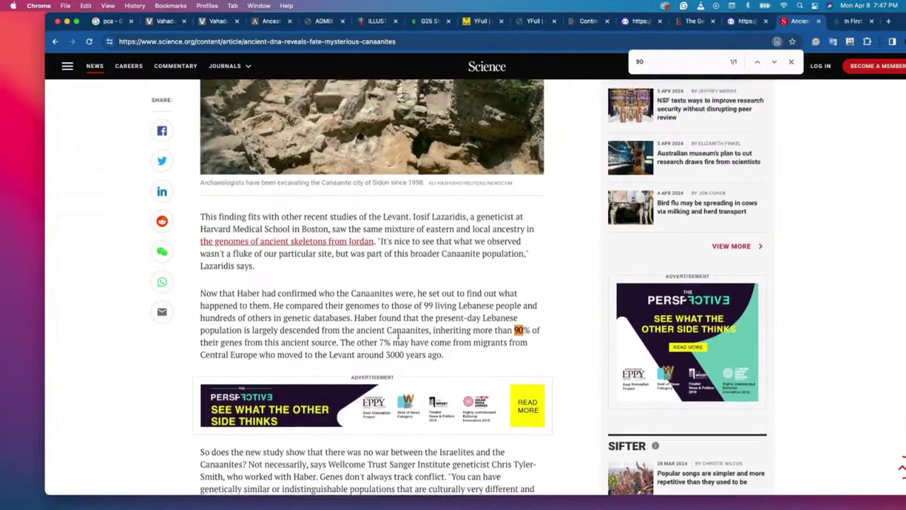
{"action": "scroll", "coordinate": [399, 338], "scroll_direction": "up", "scroll_amount": 3}
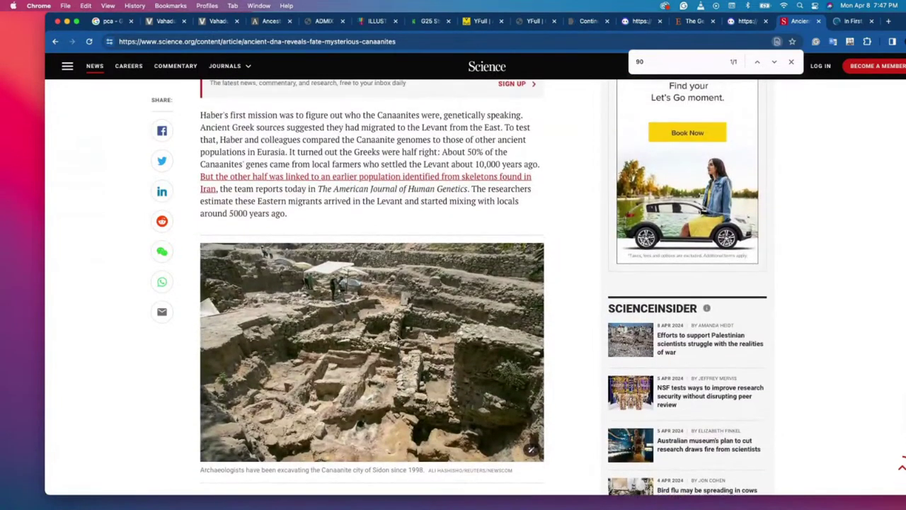
{"action": "scroll", "coordinate": [399, 340], "scroll_direction": "up", "scroll_amount": 1}
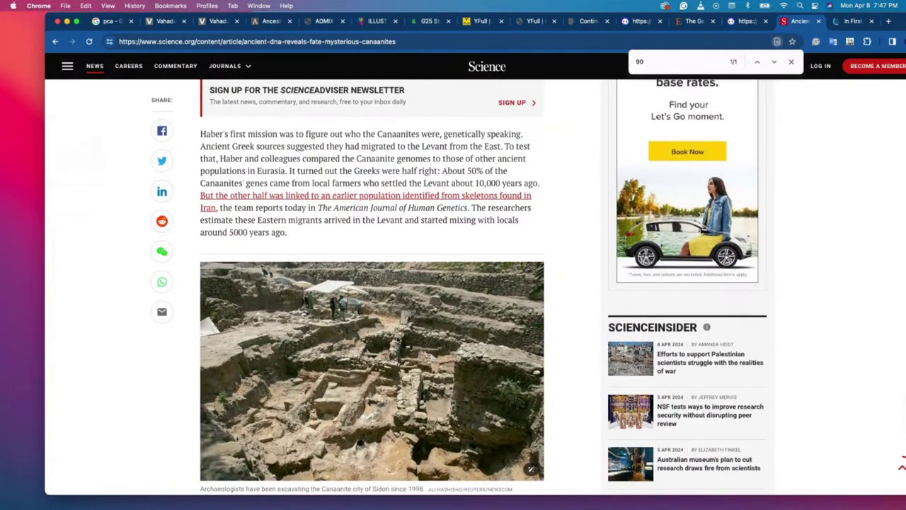
{"action": "scroll", "coordinate": [398, 340], "scroll_direction": "up", "scroll_amount": 3}
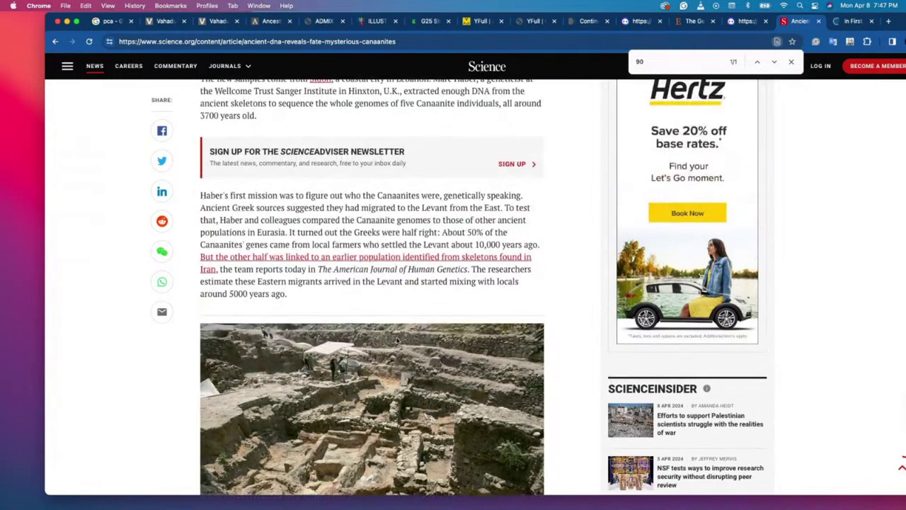
{"action": "scroll", "coordinate": [397, 340], "scroll_direction": "up", "scroll_amount": 3}
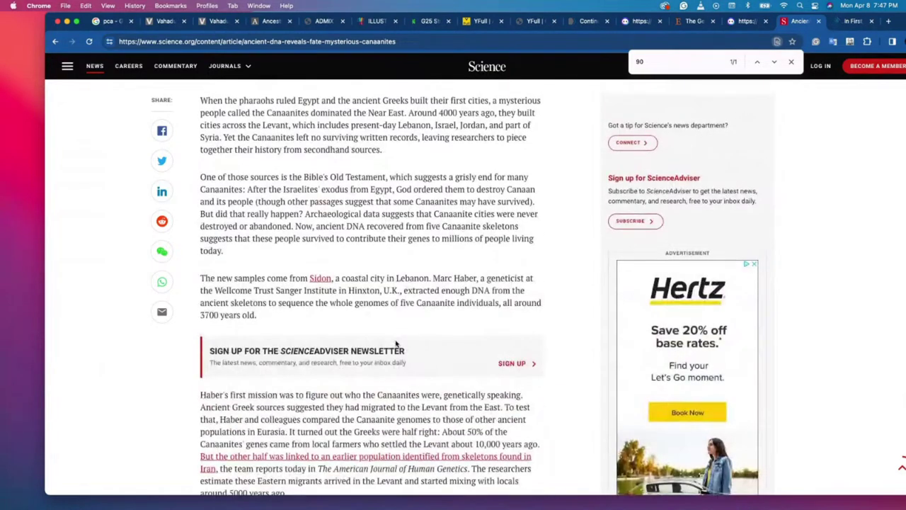
{"action": "scroll", "coordinate": [396, 343], "scroll_direction": "up", "scroll_amount": 1}
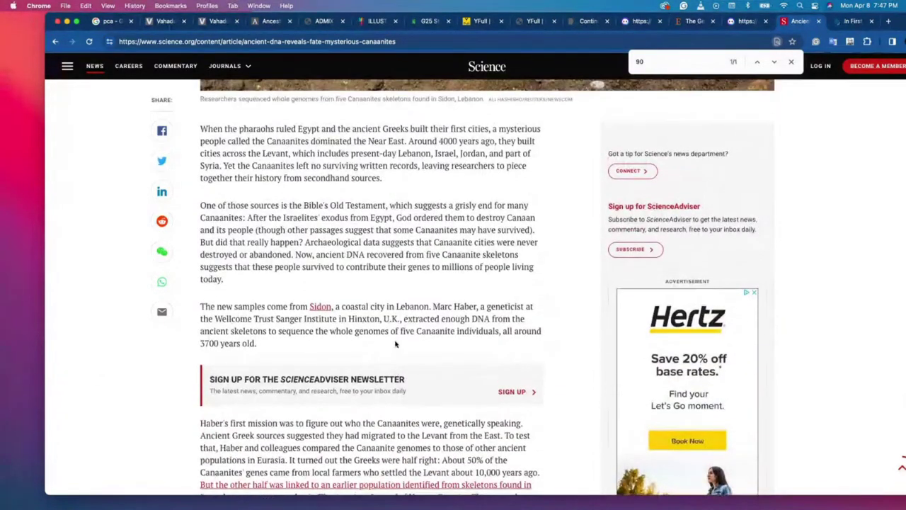
{"action": "key", "text": "Escape"}
Open the Haaretz article on ancient Israelite DNA and skim through to the "Who is an ancient Jew?" section.
{"action": "left_click", "coordinate": [853, 27]}
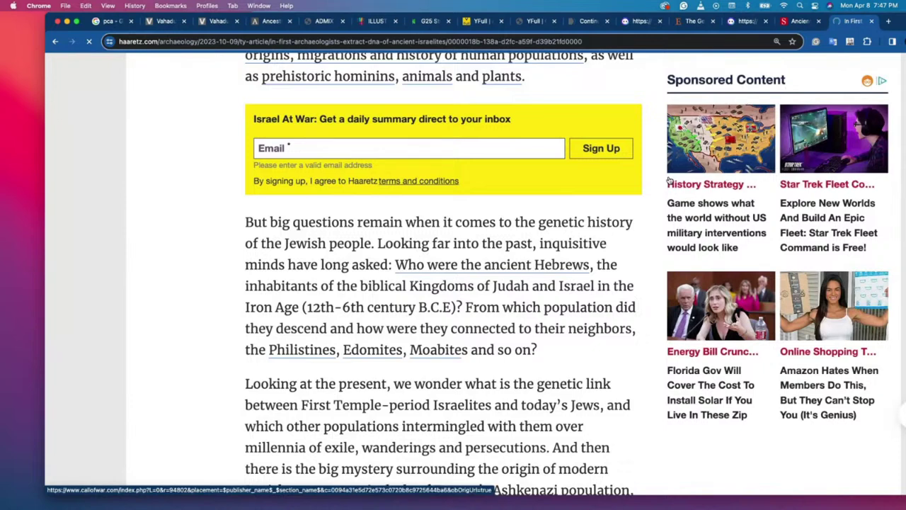
{"action": "scroll", "coordinate": [669, 179], "scroll_direction": "down", "scroll_amount": 10}
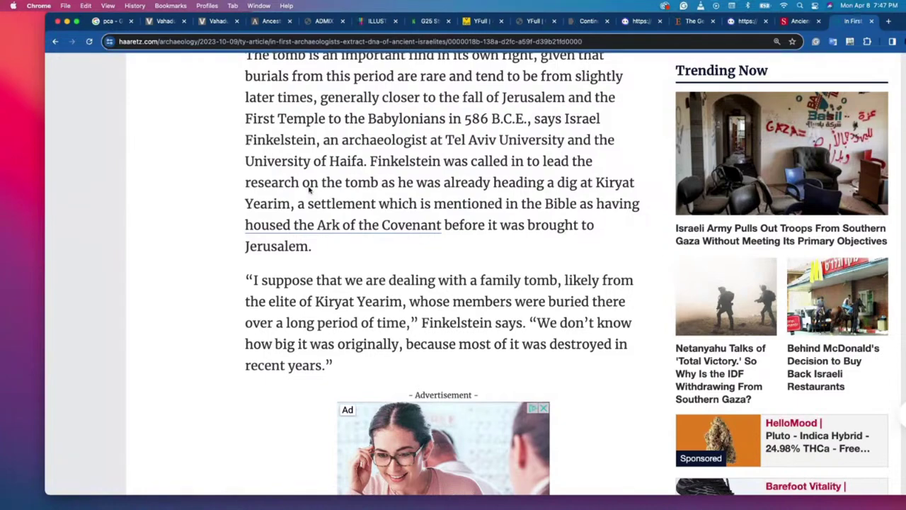
{"action": "scroll", "coordinate": [233, 157], "scroll_direction": "down", "scroll_amount": 2}
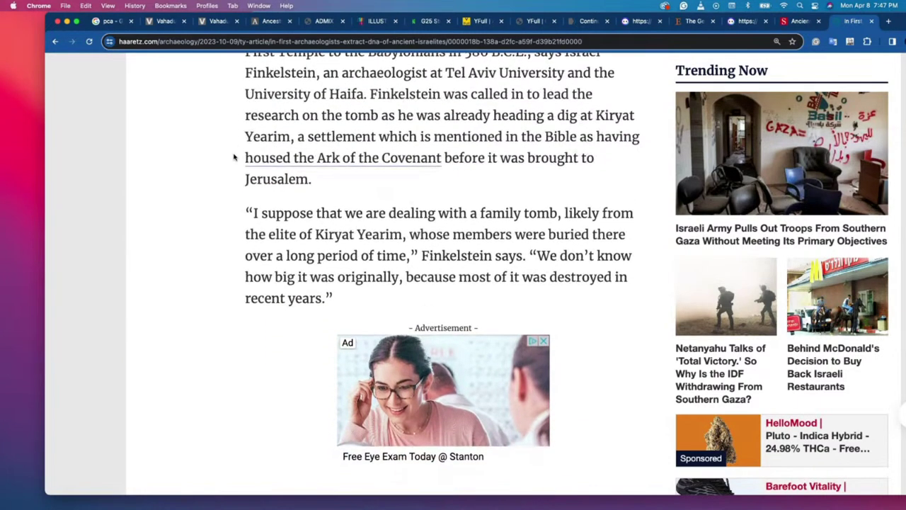
{"action": "scroll", "coordinate": [233, 157], "scroll_direction": "down", "scroll_amount": 10}
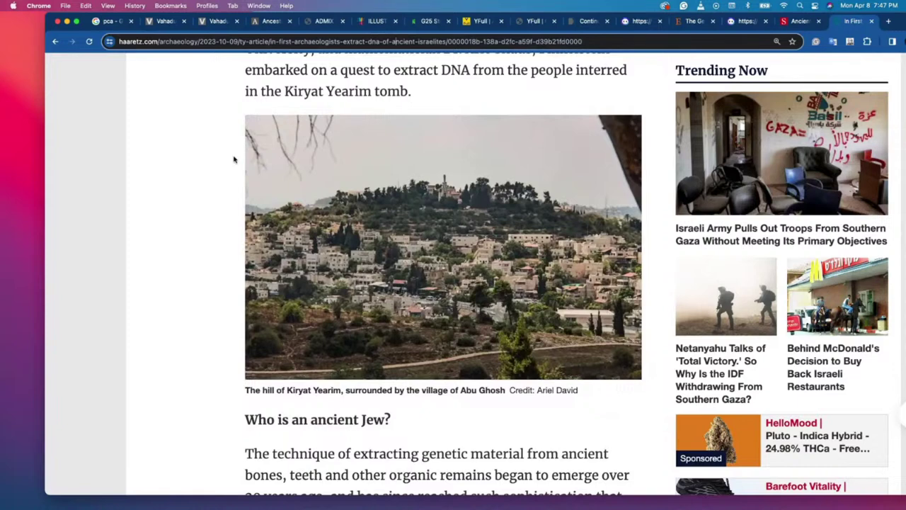
{"action": "scroll", "coordinate": [234, 159], "scroll_direction": "down", "scroll_amount": 1}
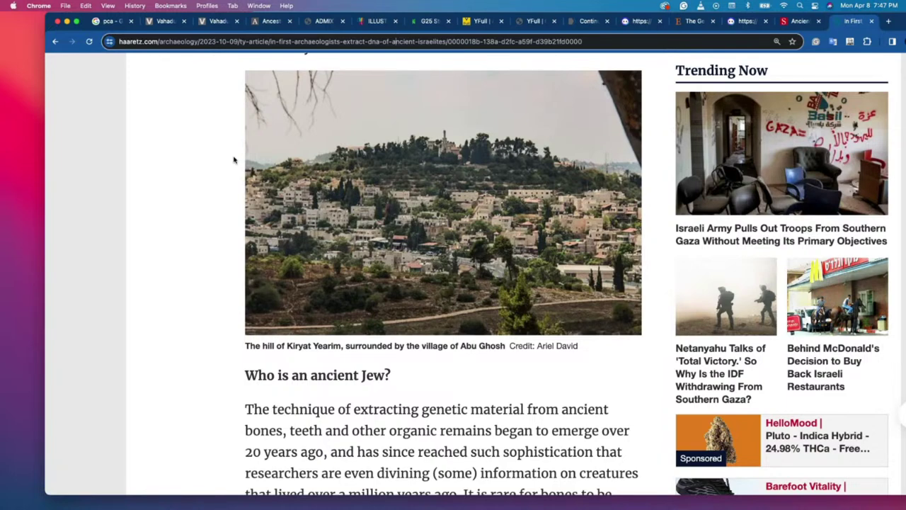
Find the second "canaan" match in the Haaretz article and highlight the "A bona fide Israelite bone" heading with its first paragraph.
{"action": "key", "text": "super+f"}
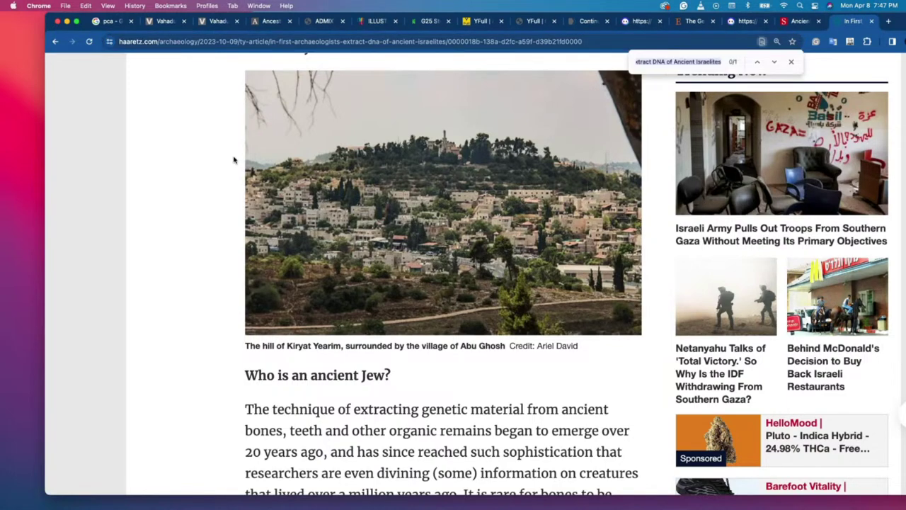
{"action": "type", "text": "canaan"}
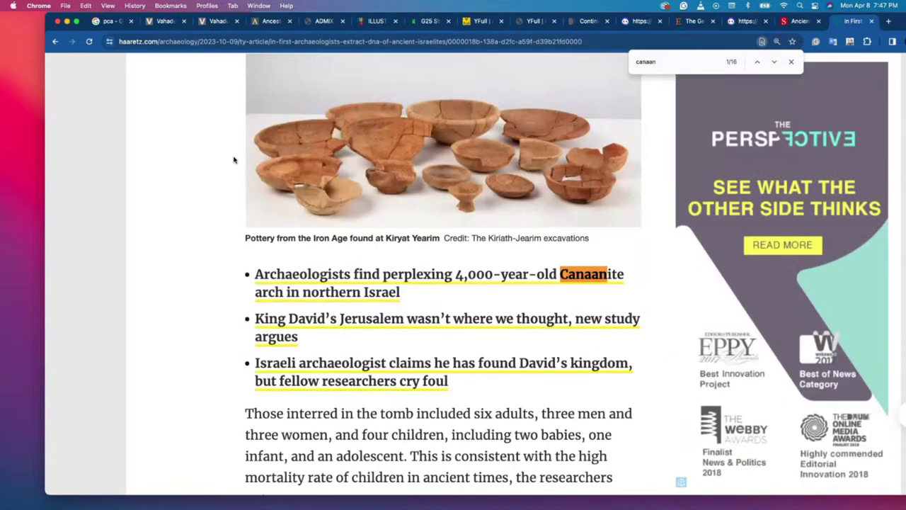
{"action": "key", "text": "Return"}
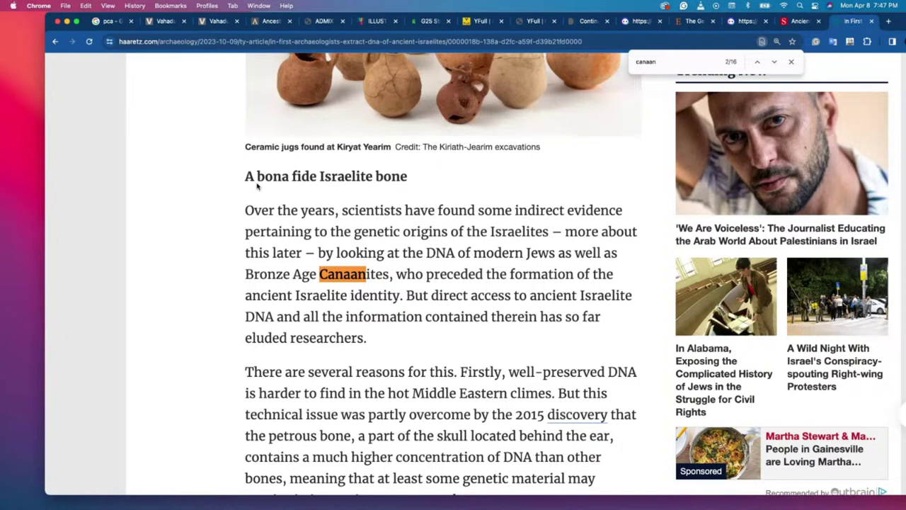
{"action": "left_click_drag", "start_coordinate": [255, 183], "coordinate": [368, 335]}
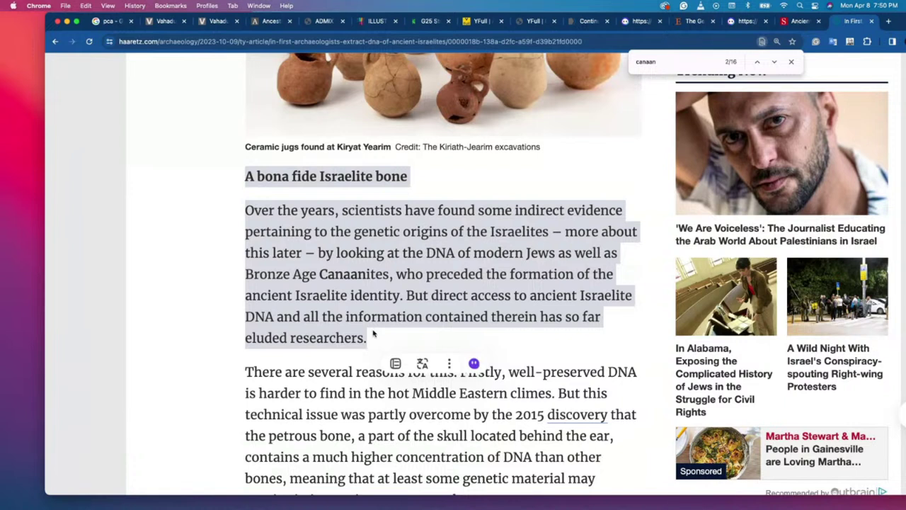
{"action": "scroll", "coordinate": [166, 248], "scroll_direction": "down", "scroll_amount": 1}
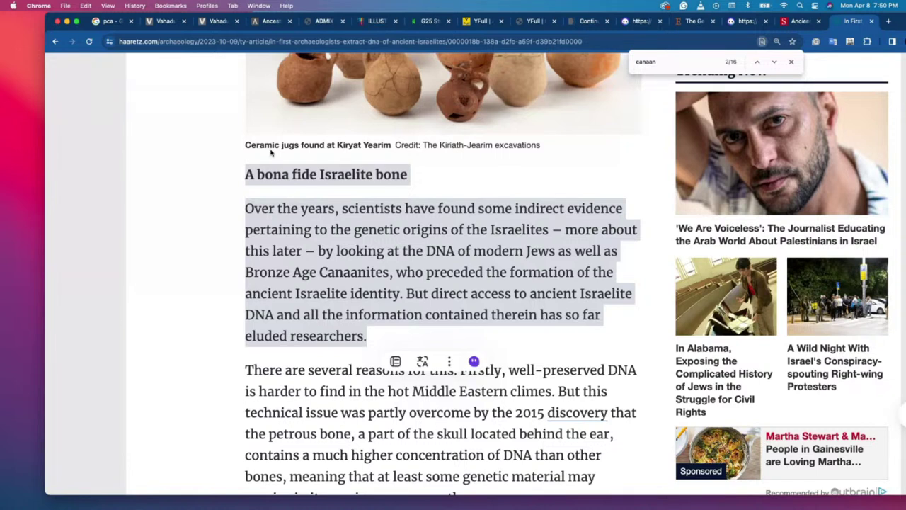
{"action": "key", "text": "Escape"}
Search Google for "R1a-Z93 jews" in a new tab.
{"action": "key", "text": "super+t"}
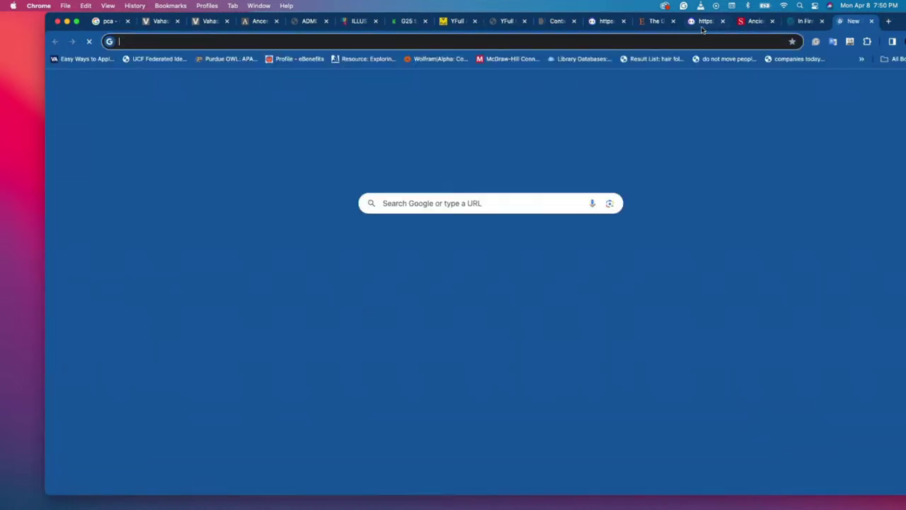
{"action": "type", "text": "r"}
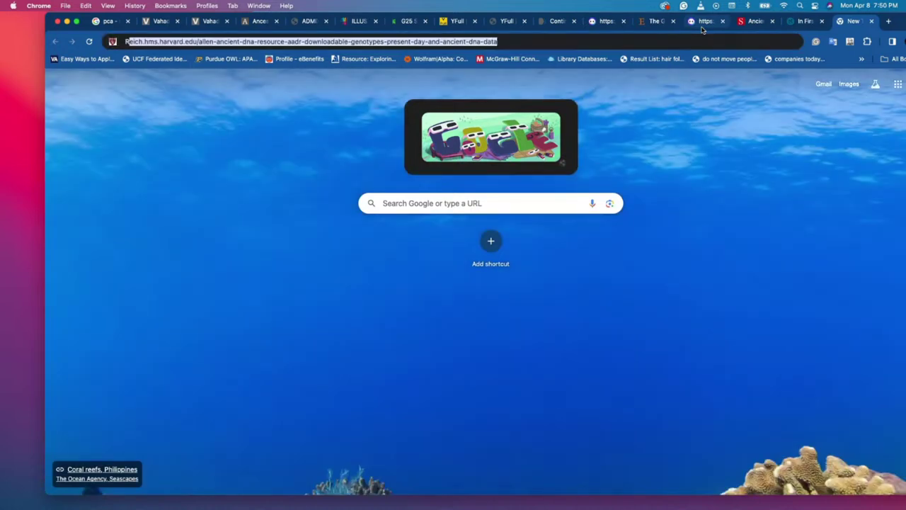
{"action": "type", "text": "1a1"}
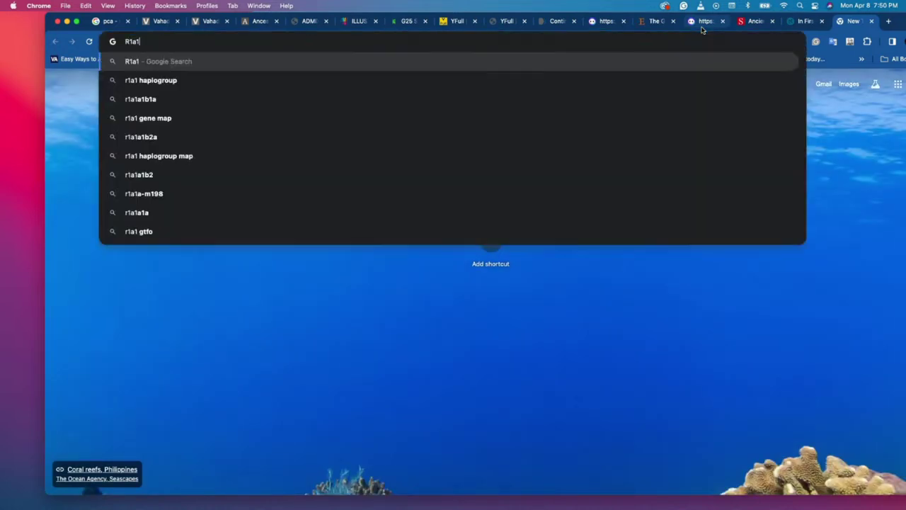
{"action": "key", "text": "BackSpace"}
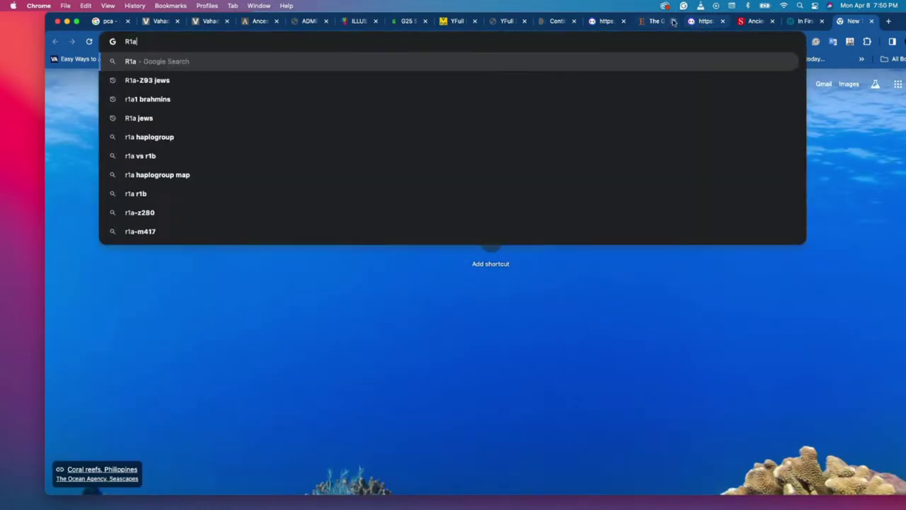
{"action": "key", "text": "BackSpace"}
{"action": "key", "text": "Down"}
{"action": "key", "text": "Return"}
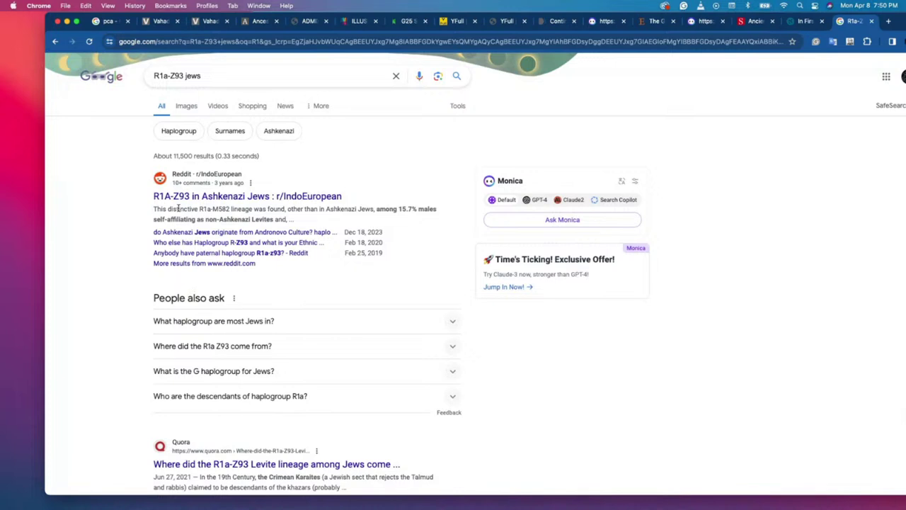
Look through the Reddit, Quora and JewishDNA.net search results on the R1a-Z93 lineage among Jews.
{"action": "scroll", "coordinate": [260, 219], "scroll_direction": "down", "scroll_amount": 2}
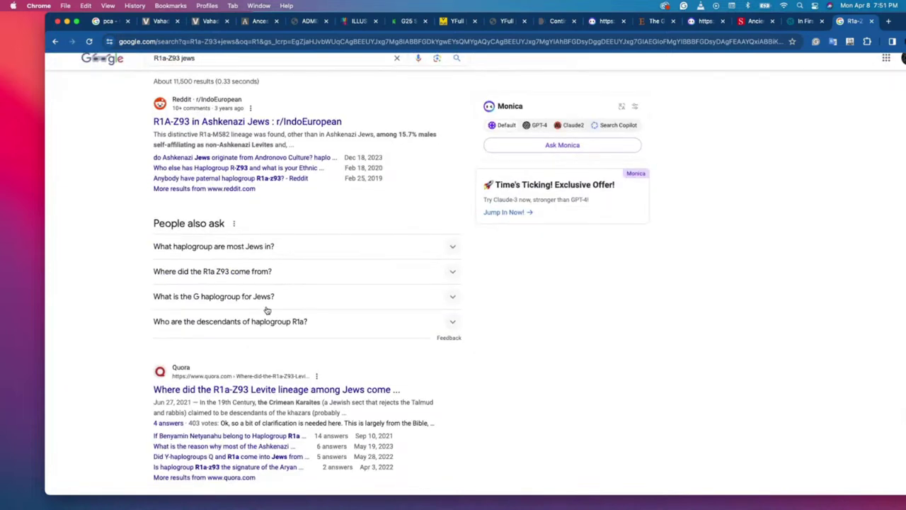
{"action": "scroll", "coordinate": [253, 393], "scroll_direction": "down", "scroll_amount": 1}
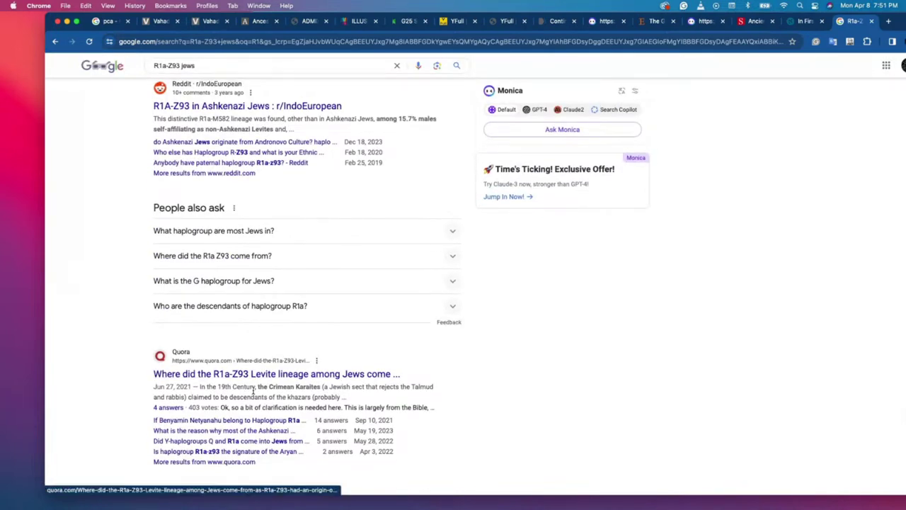
{"action": "scroll", "coordinate": [252, 392], "scroll_direction": "down", "scroll_amount": 1}
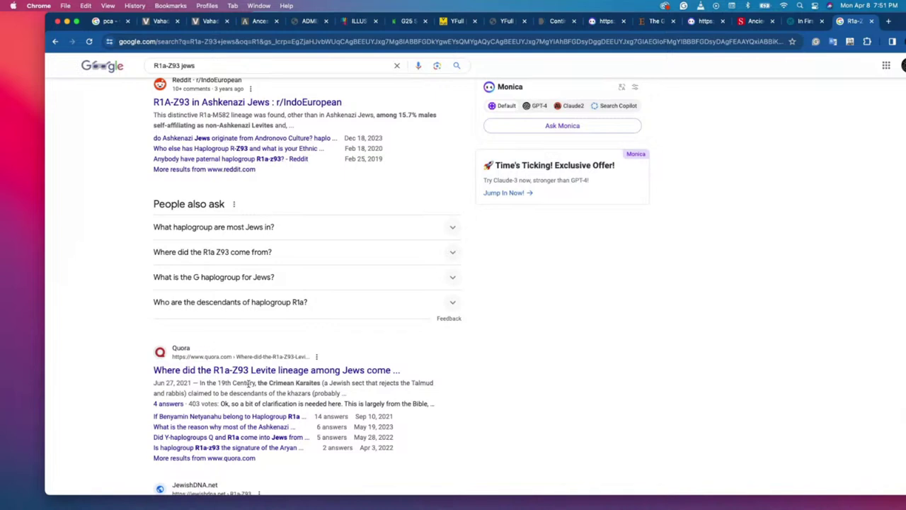
{"action": "scroll", "coordinate": [248, 383], "scroll_direction": "down", "scroll_amount": 1}
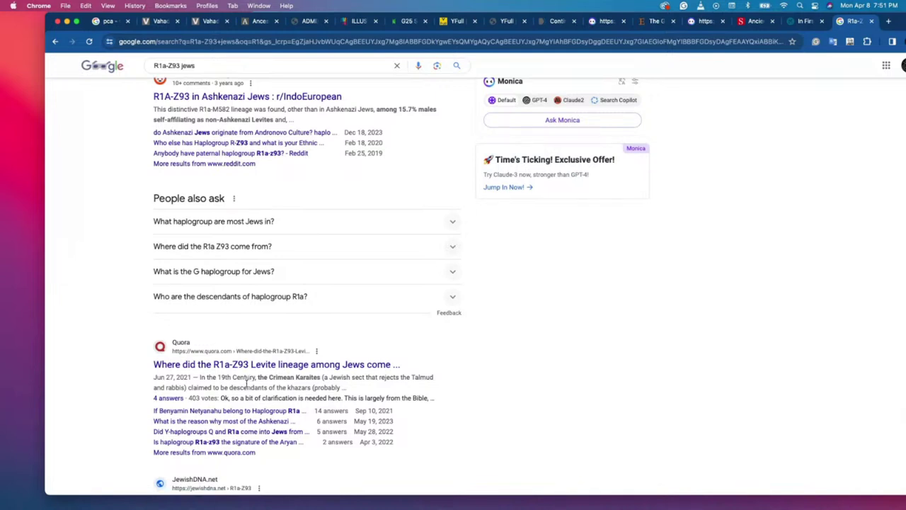
{"action": "scroll", "coordinate": [247, 383], "scroll_direction": "down", "scroll_amount": 1}
{"action": "scroll", "coordinate": [247, 385], "scroll_direction": "down", "scroll_amount": 2}
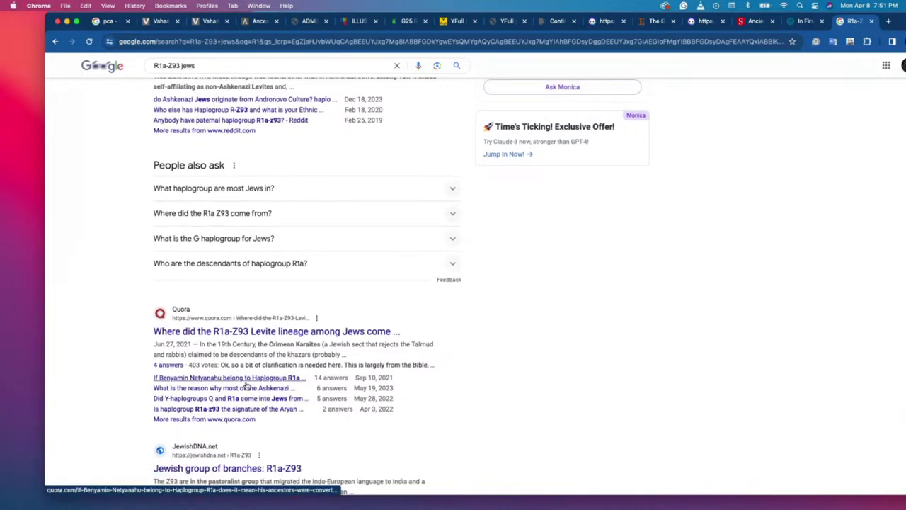
{"action": "scroll", "coordinate": [248, 386], "scroll_direction": "down", "scroll_amount": 1}
{"action": "scroll", "coordinate": [247, 384], "scroll_direction": "up", "scroll_amount": 1}
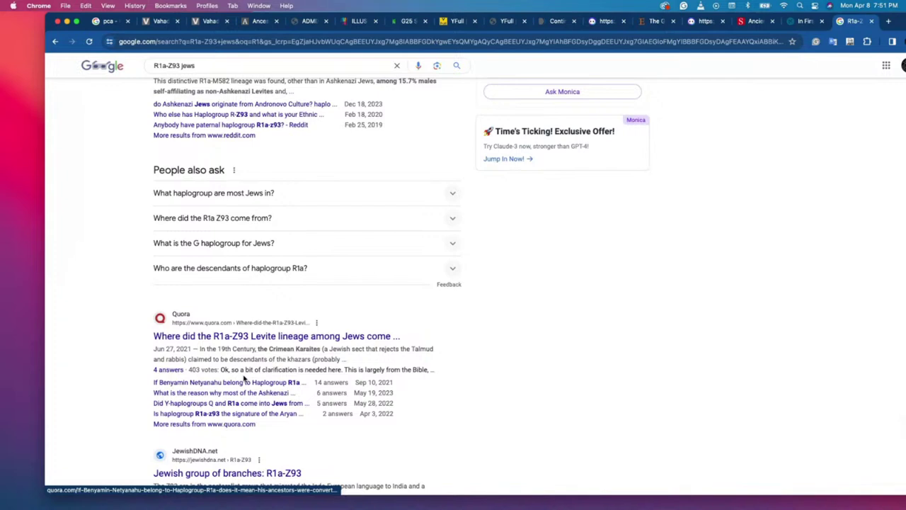
{"action": "scroll", "coordinate": [245, 379], "scroll_direction": "up", "scroll_amount": 2}
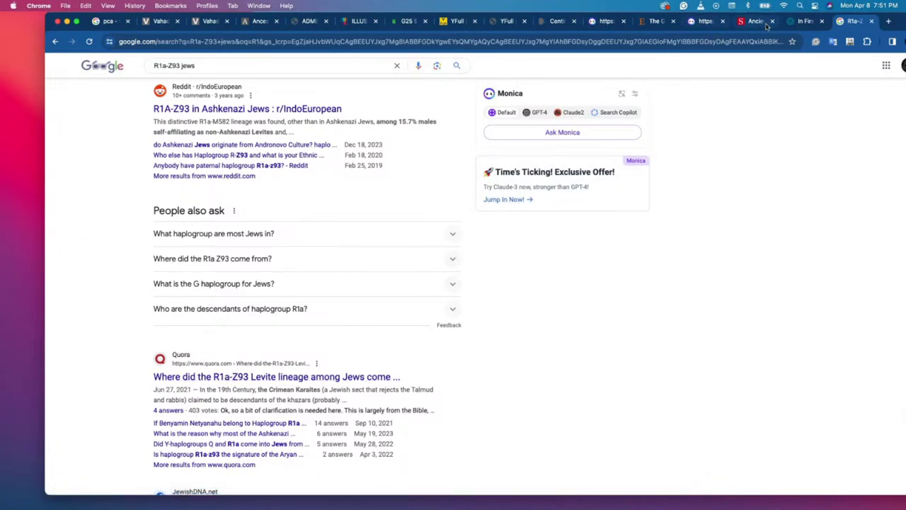
Return to the Haaretz article and advance to the next "canaan" match, the section "And the Canaanites begat Abraham".
{"action": "left_click", "coordinate": [808, 26]}
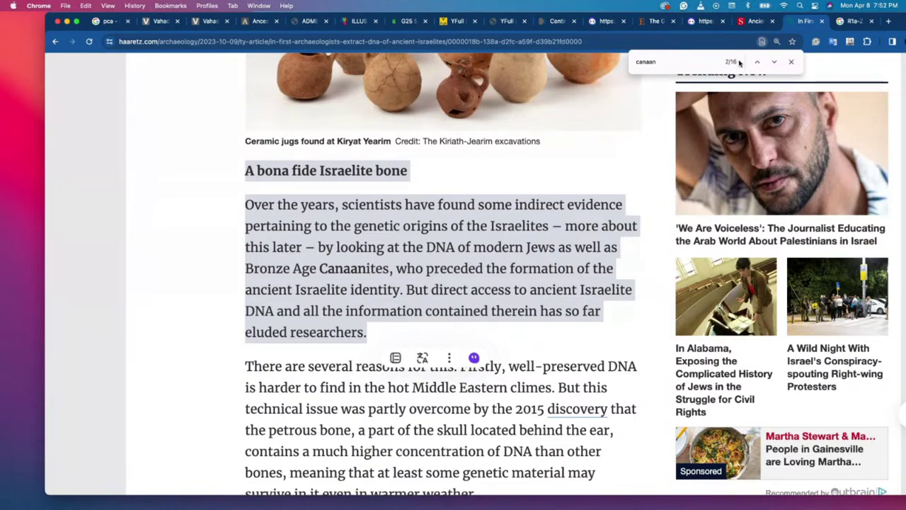
{"action": "left_click", "coordinate": [774, 63]}
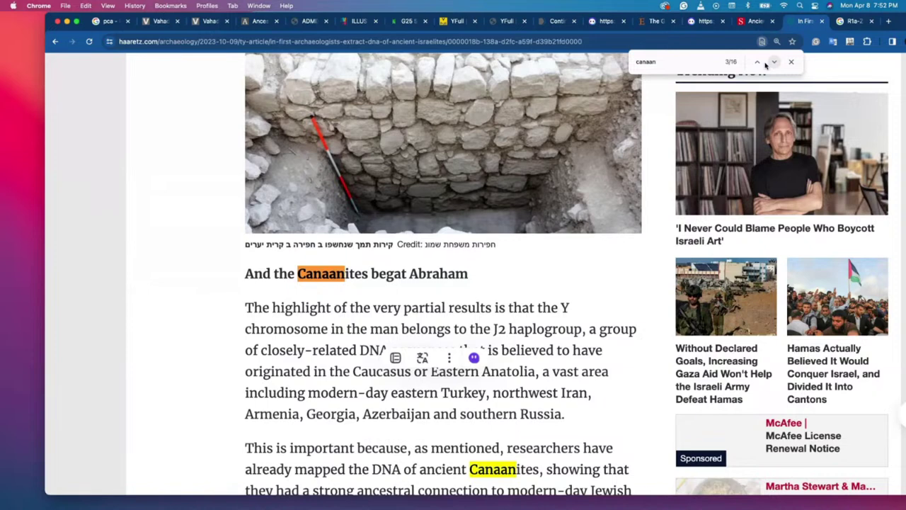
{"action": "scroll", "coordinate": [309, 196], "scroll_direction": "down", "scroll_amount": 1}
{"action": "scroll", "coordinate": [371, 260], "scroll_direction": "down", "scroll_amount": 1}
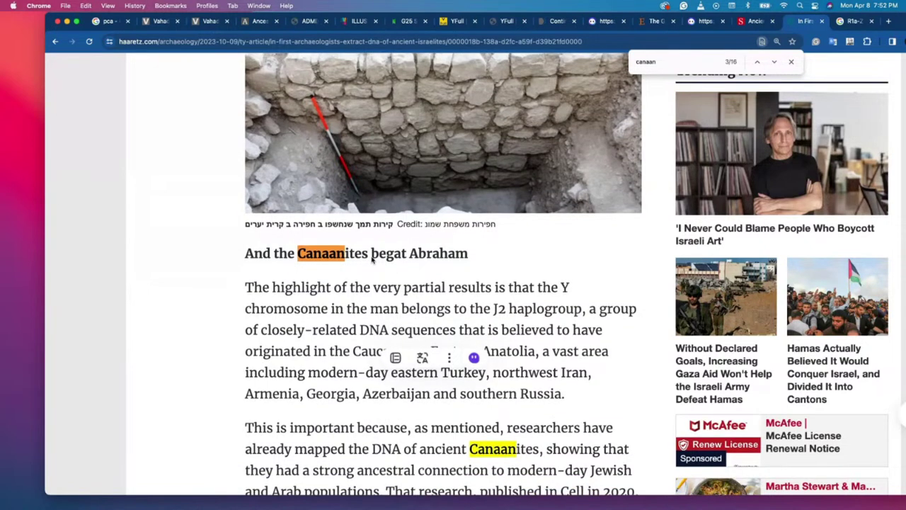
{"action": "scroll", "coordinate": [371, 260], "scroll_direction": "down", "scroll_amount": 1}
{"action": "scroll", "coordinate": [373, 257], "scroll_direction": "down", "scroll_amount": 1}
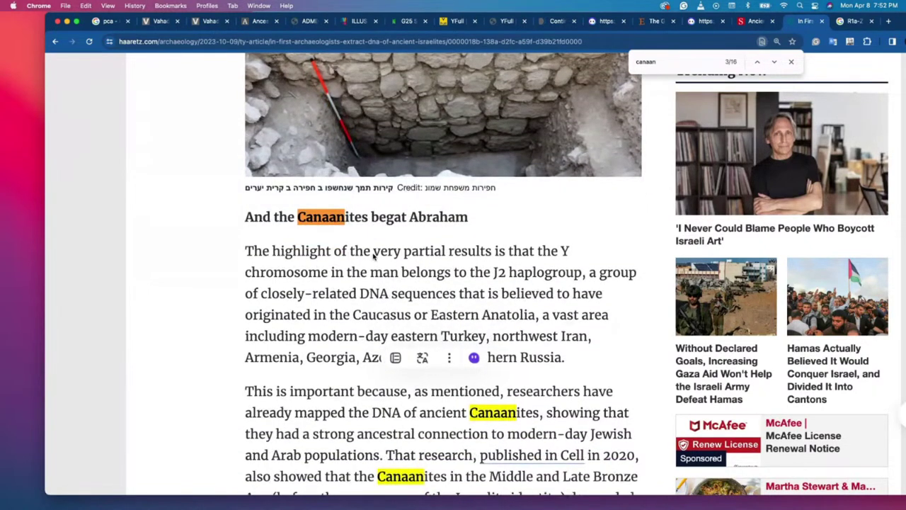
{"action": "scroll", "coordinate": [339, 267], "scroll_direction": "down", "scroll_amount": 1}
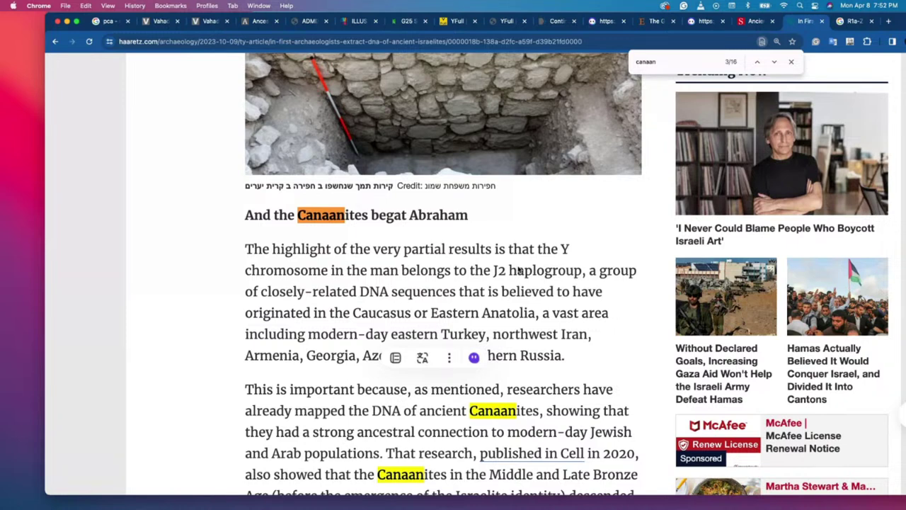
Highlight "J2 haplogroup" in the paragraph on the man's Y chromosome and read on to the following paragraph.
{"action": "left_click_drag", "start_coordinate": [498, 270], "coordinate": [586, 270]}
{"action": "left_click", "coordinate": [586, 271]}
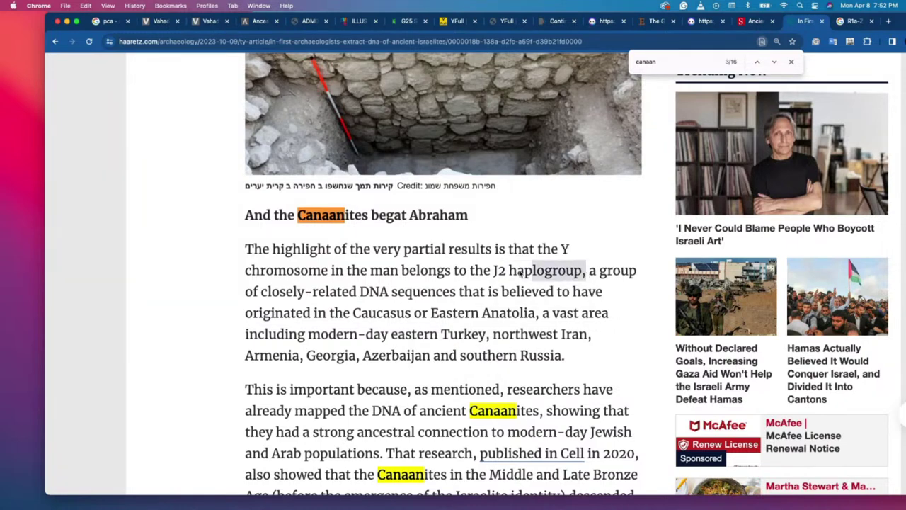
{"action": "left_click_drag", "start_coordinate": [520, 273], "coordinate": [485, 272]}
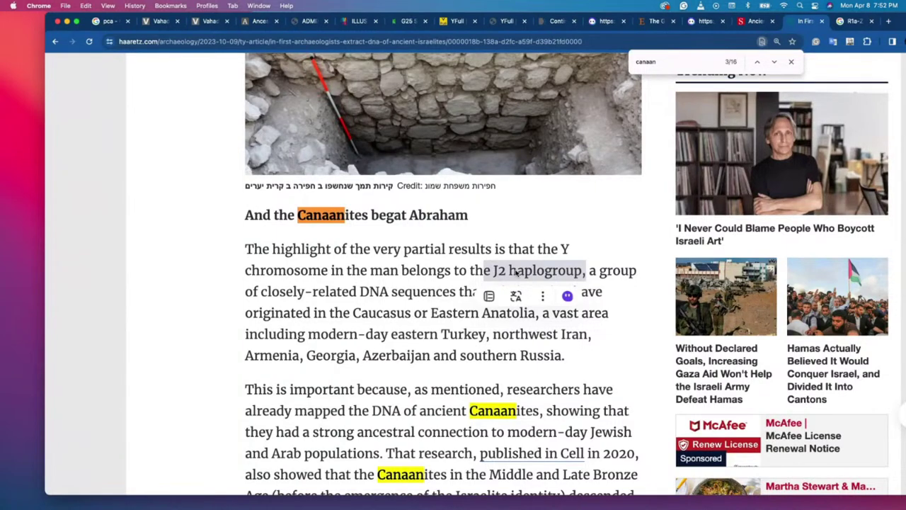
{"action": "left_click_drag", "start_coordinate": [515, 274], "coordinate": [517, 315]}
{"action": "scroll", "coordinate": [517, 315], "scroll_direction": "down", "scroll_amount": 3}
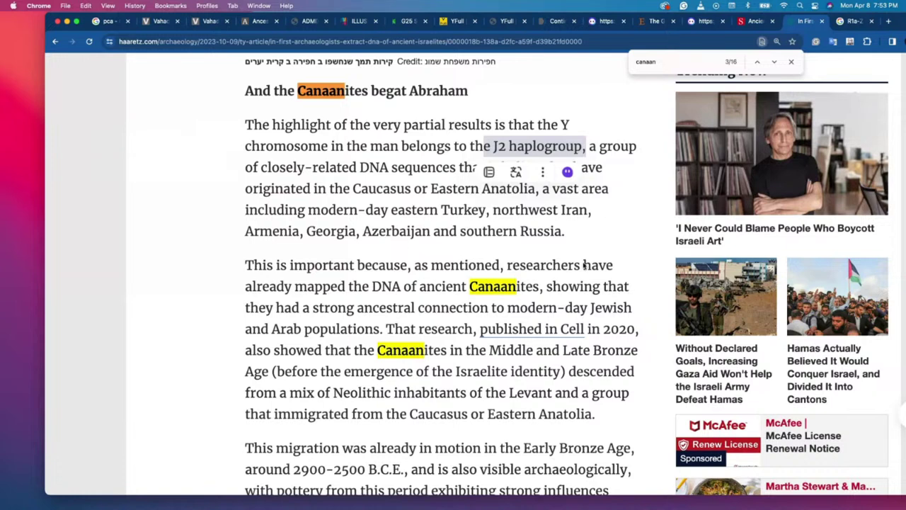
Highlight passages on the Canaanites' connection to modern Jewish and Arab populations and their Neolithic Levant and Caucasus or Eastern Anatolian descent.
{"action": "left_click_drag", "start_coordinate": [246, 267], "coordinate": [560, 284]}
{"action": "left_click", "coordinate": [611, 296]}
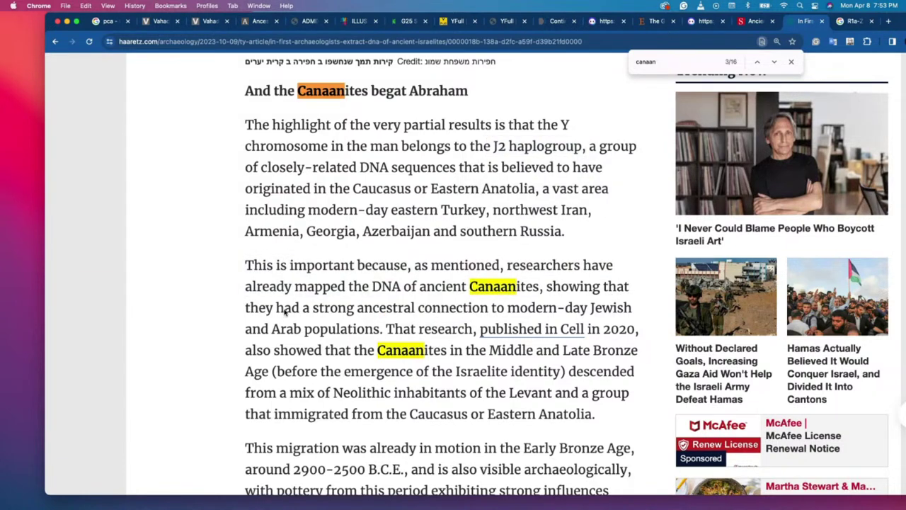
{"action": "left_click_drag", "start_coordinate": [285, 313], "coordinate": [381, 330]}
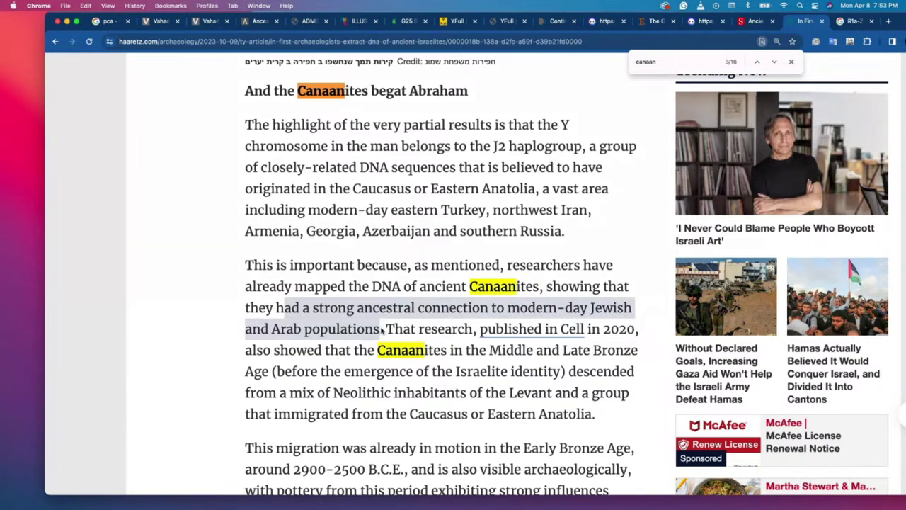
{"action": "left_click", "coordinate": [413, 330]}
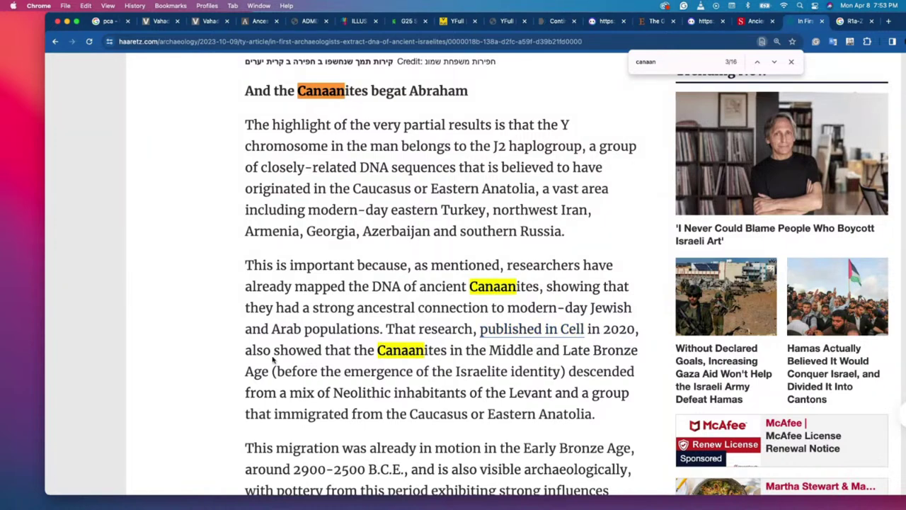
{"action": "left_click_drag", "start_coordinate": [325, 352], "coordinate": [405, 368]}
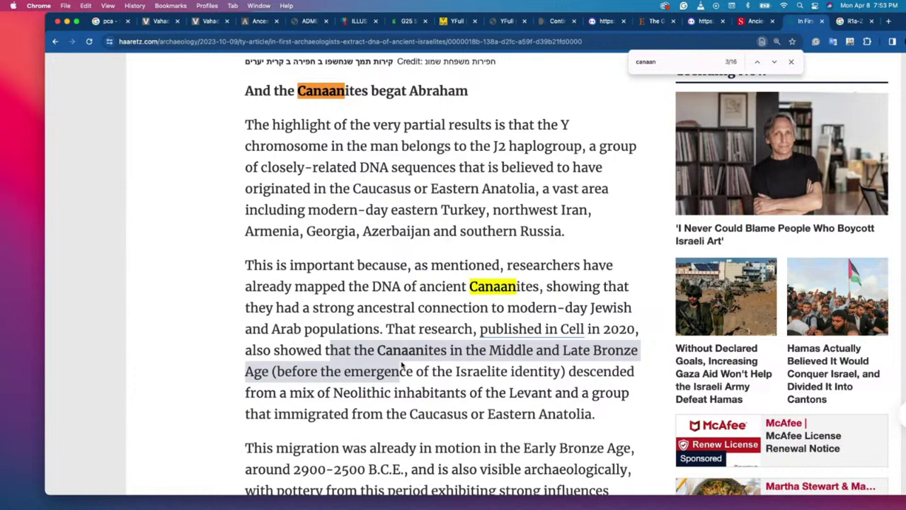
{"action": "left_click", "coordinate": [337, 369]}
{"action": "left_click_drag", "start_coordinate": [313, 371], "coordinate": [599, 414]}
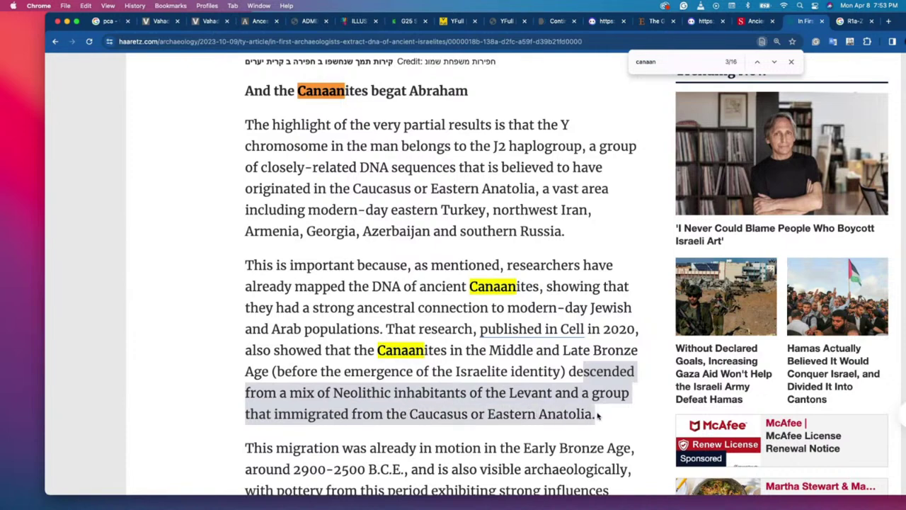
Clear the text highlight, read on to the next paragraph and highlight its opening words on the migration already in motion in the Early Bronze Age.
{"action": "left_click", "coordinate": [600, 414]}
{"action": "scroll", "coordinate": [536, 416], "scroll_direction": "down", "scroll_amount": 1}
{"action": "scroll", "coordinate": [536, 416], "scroll_direction": "down", "scroll_amount": 3}
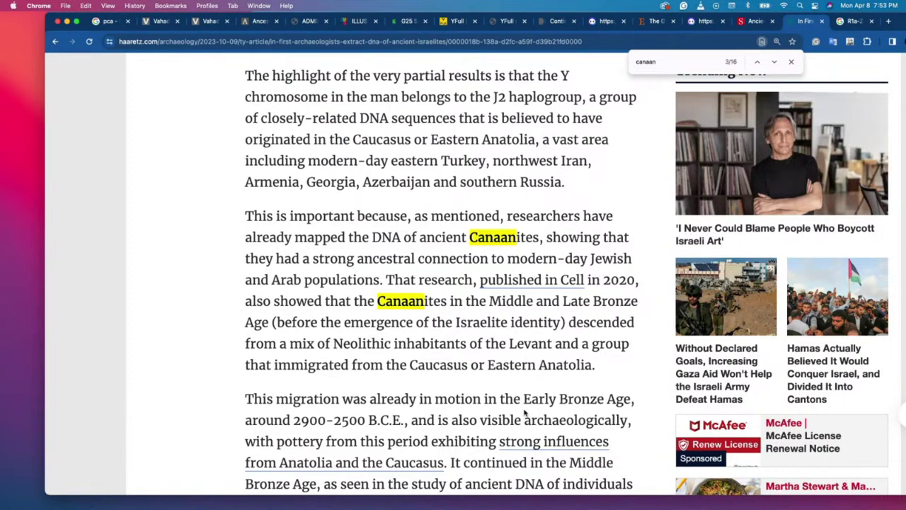
{"action": "scroll", "coordinate": [525, 416], "scroll_direction": "down", "scroll_amount": 4}
{"action": "scroll", "coordinate": [509, 401], "scroll_direction": "down", "scroll_amount": 3}
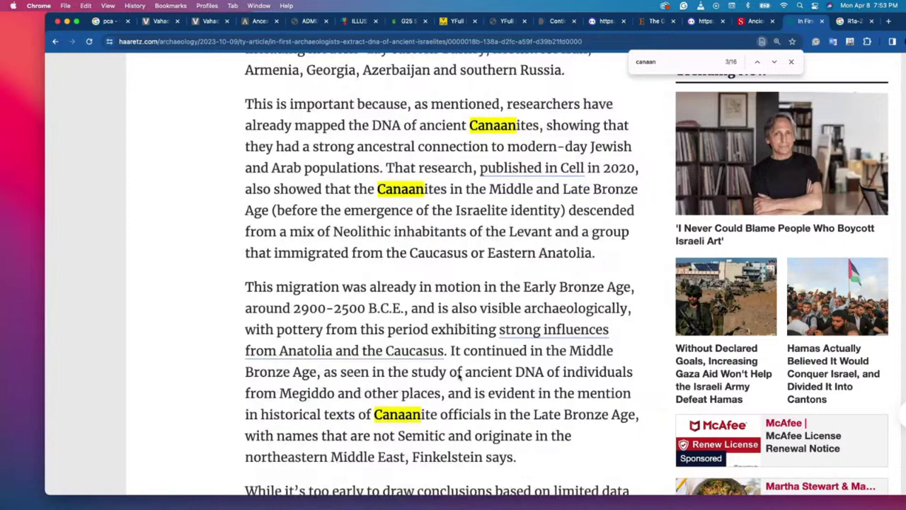
{"action": "scroll", "coordinate": [376, 308], "scroll_direction": "down", "scroll_amount": 1}
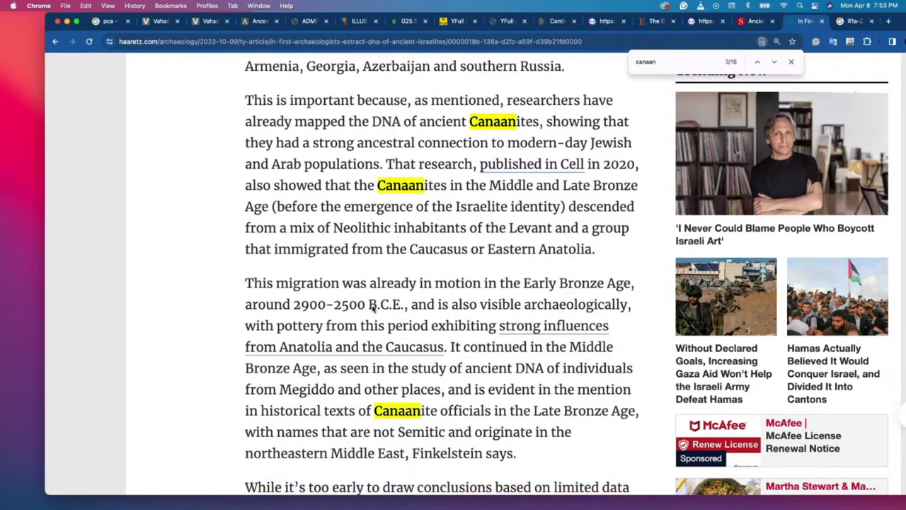
{"action": "scroll", "coordinate": [370, 303], "scroll_direction": "down", "scroll_amount": 1}
{"action": "left_click_drag", "start_coordinate": [253, 280], "coordinate": [540, 284]}
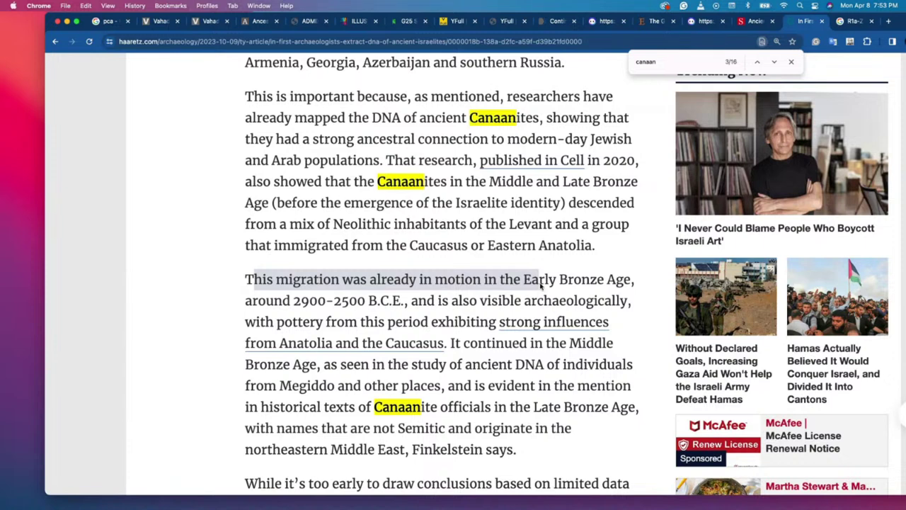
{"action": "left_click_drag", "start_coordinate": [540, 284], "coordinate": [561, 281]}
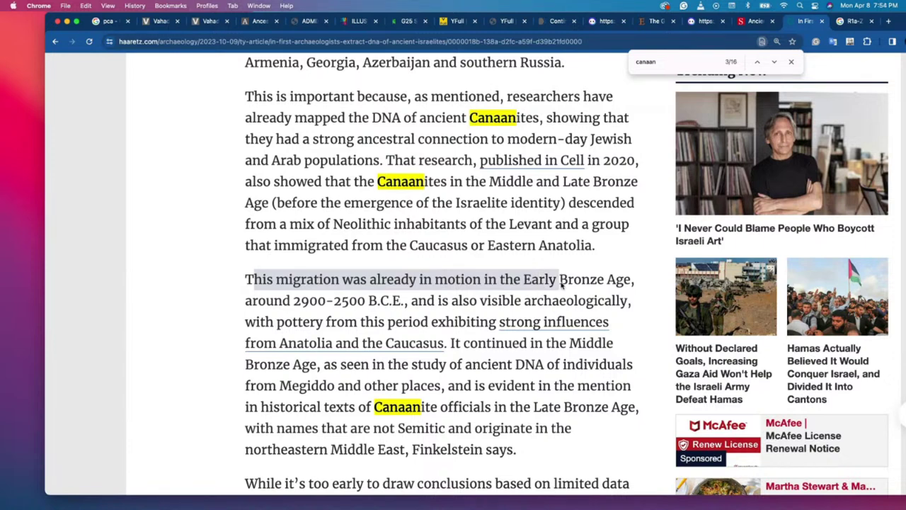
Highlight "is also visible archaeologically" and the passage on pottery with strong influences from Anatolia and the Caucasus, and clear the selection.
{"action": "left_click_drag", "start_coordinate": [336, 301], "coordinate": [623, 303]}
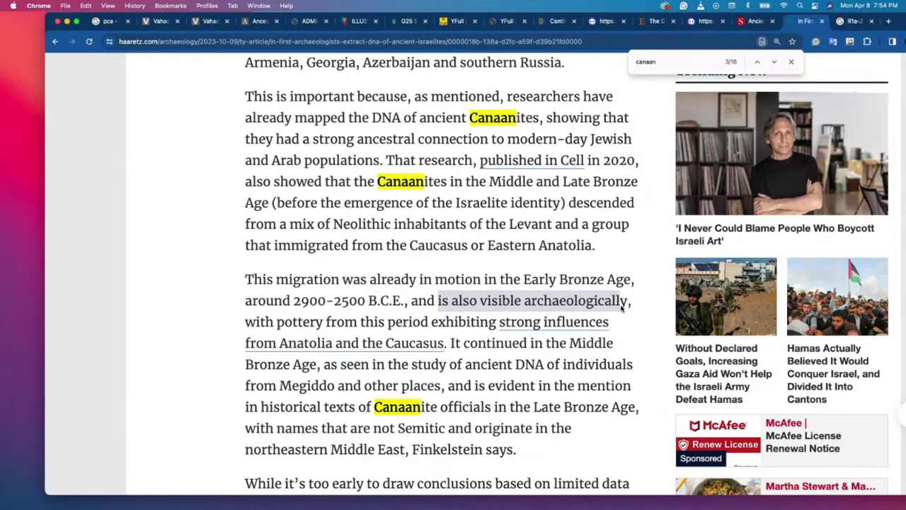
{"action": "left_click_drag", "start_coordinate": [259, 321], "coordinate": [453, 345]}
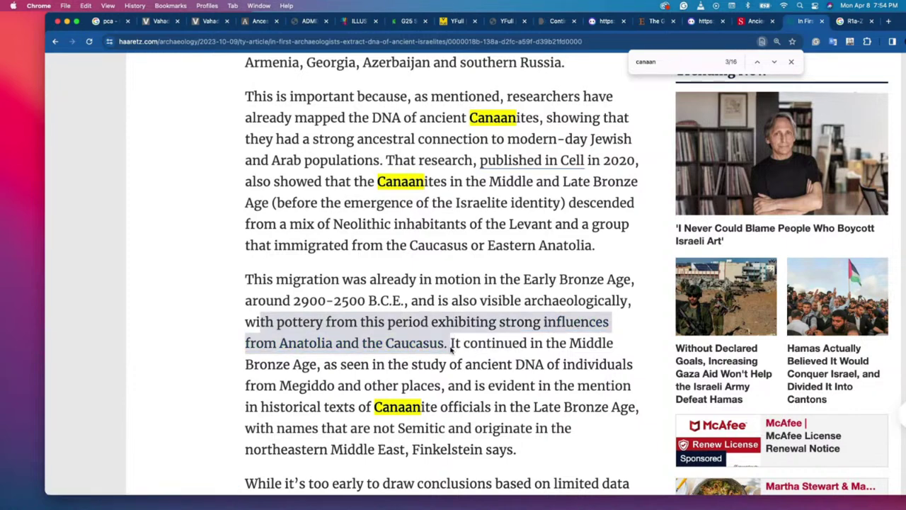
{"action": "left_click", "coordinate": [490, 348]}
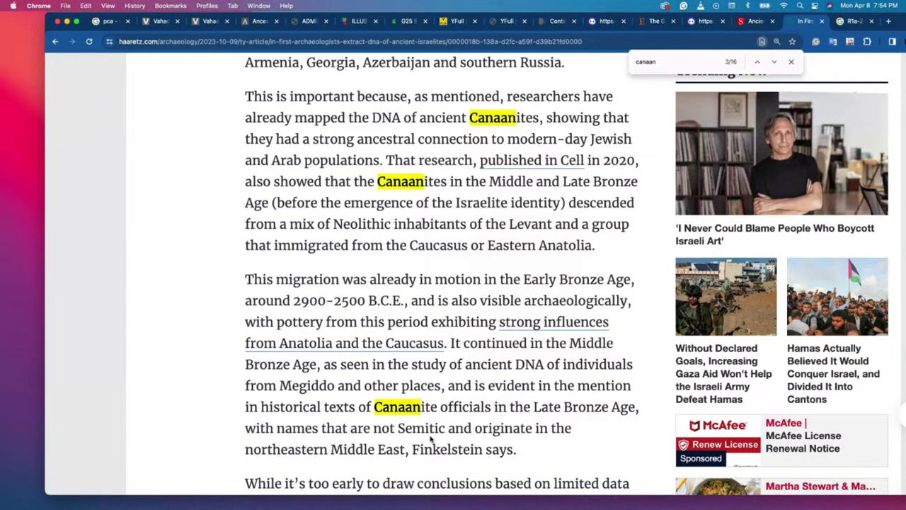
Read on to the paragraph about the First Temple-period individual from Kiryat Yearim and close the "canaan" page search.
{"action": "scroll", "coordinate": [382, 429], "scroll_direction": "down", "scroll_amount": 1}
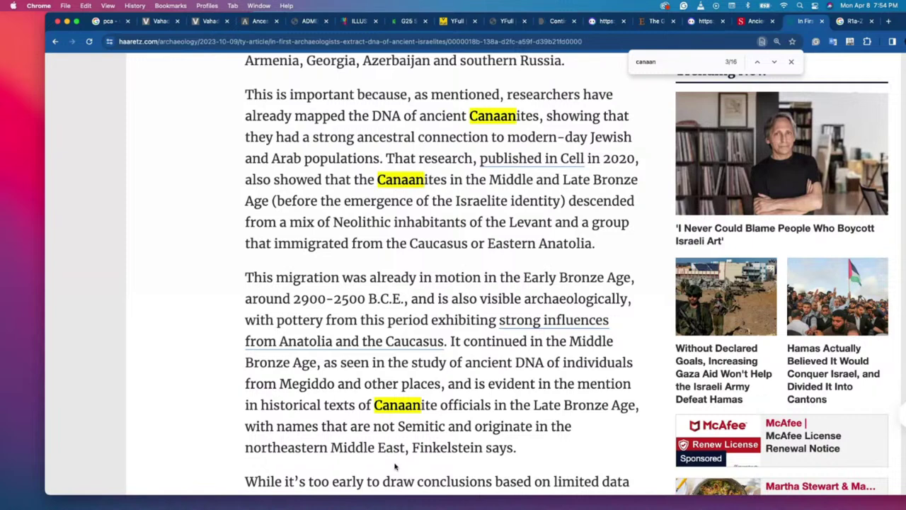
{"action": "scroll", "coordinate": [439, 454], "scroll_direction": "down", "scroll_amount": 2}
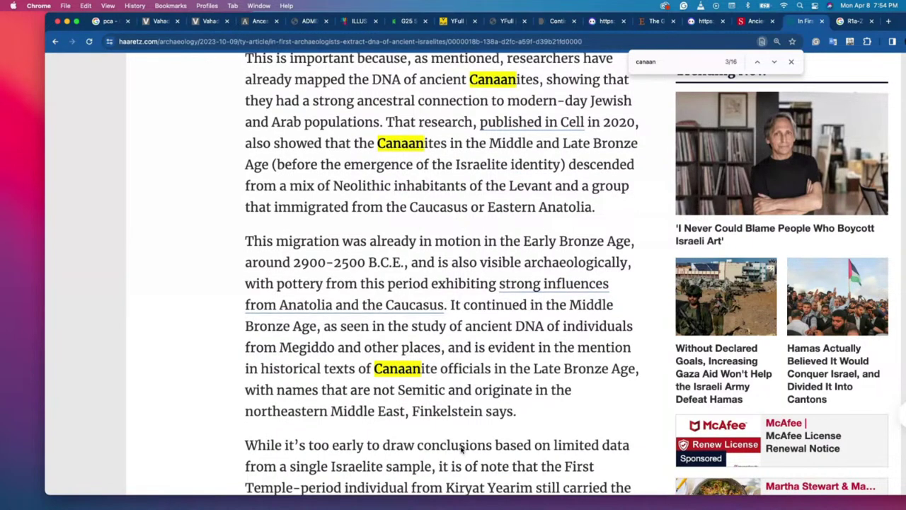
{"action": "scroll", "coordinate": [462, 449], "scroll_direction": "down", "scroll_amount": 1}
{"action": "scroll", "coordinate": [462, 449], "scroll_direction": "down", "scroll_amount": 2}
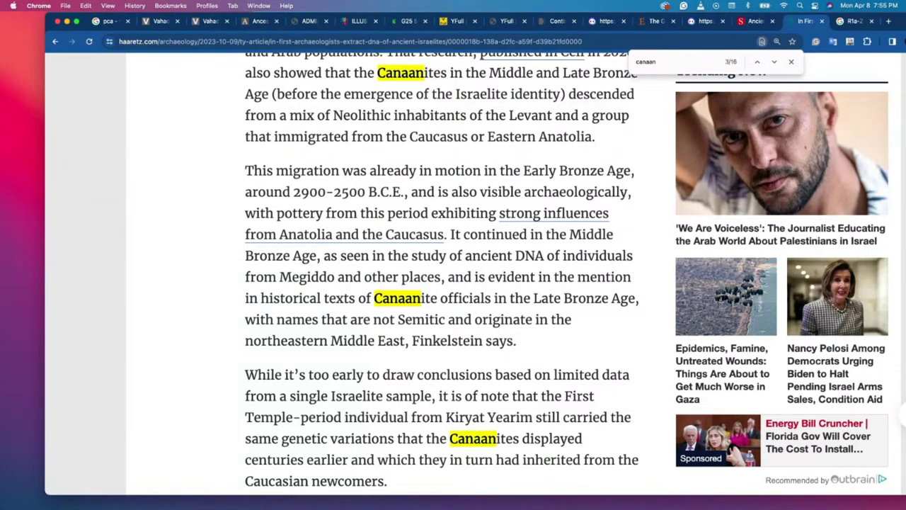
{"action": "left_click", "coordinate": [791, 63]}
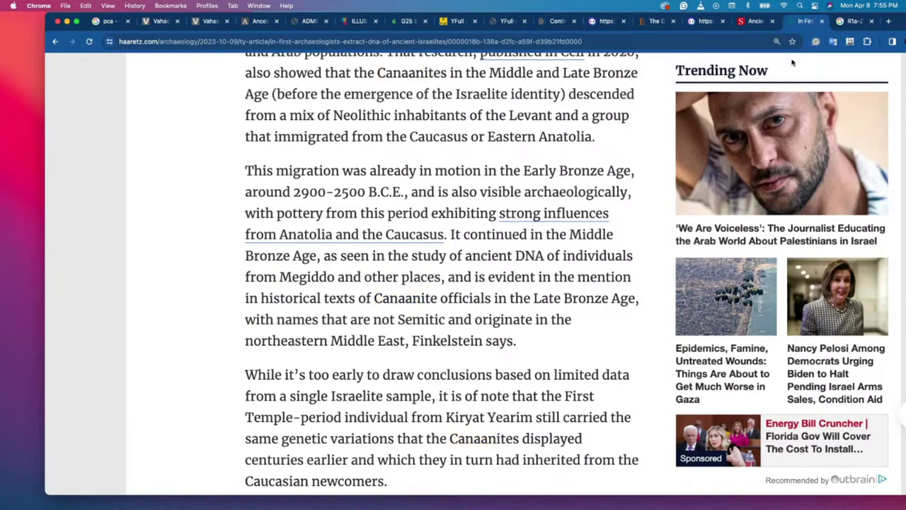